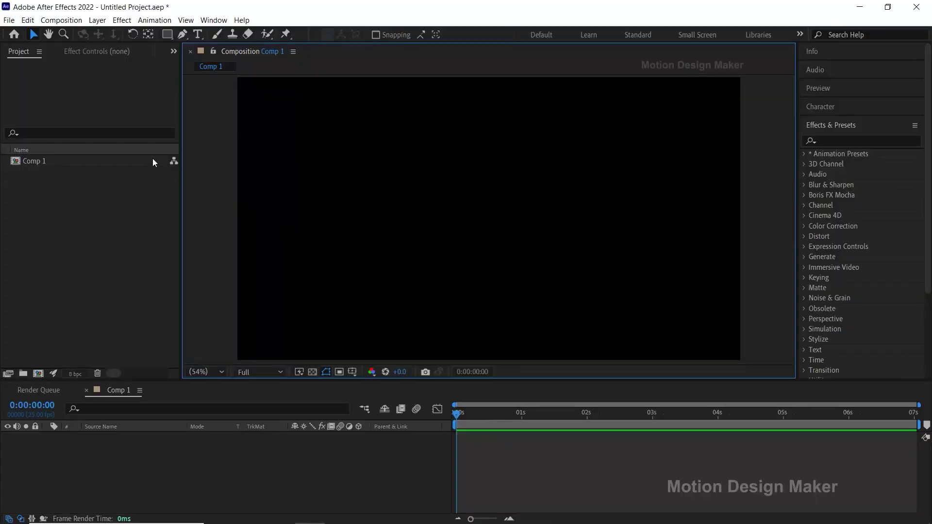
- Import BG.jpg and Watermelon.png into the project, then select both items in the Project panel
left_click(9, 19)
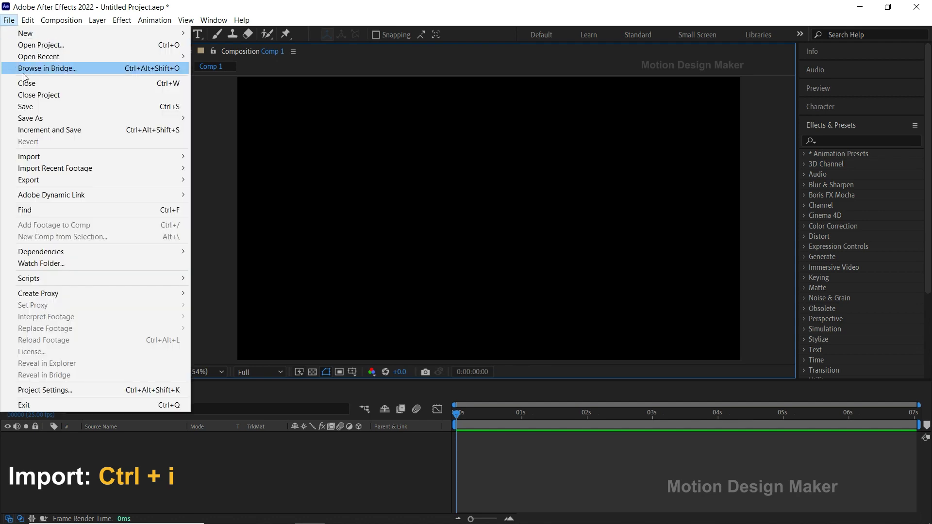
mouse_move(46, 154)
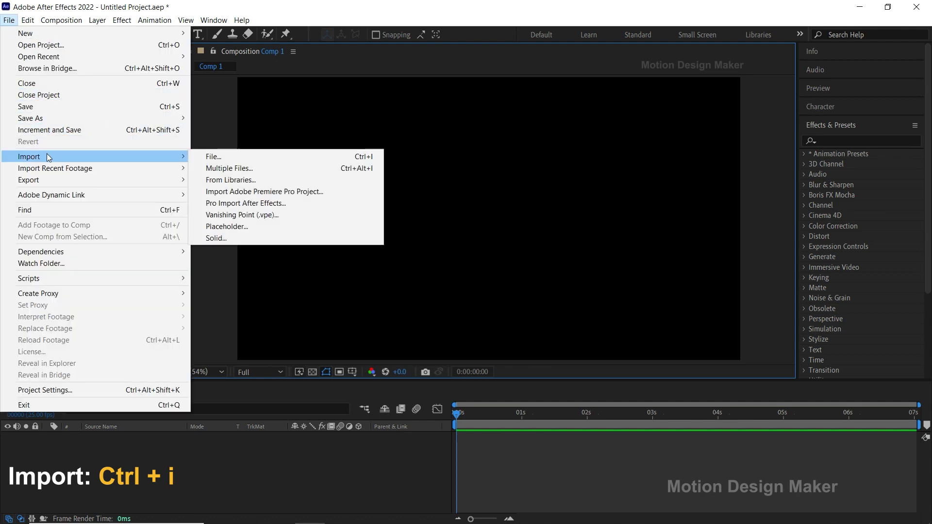
left_click(262, 158)
left_click_drag(263, 150, 371, 106)
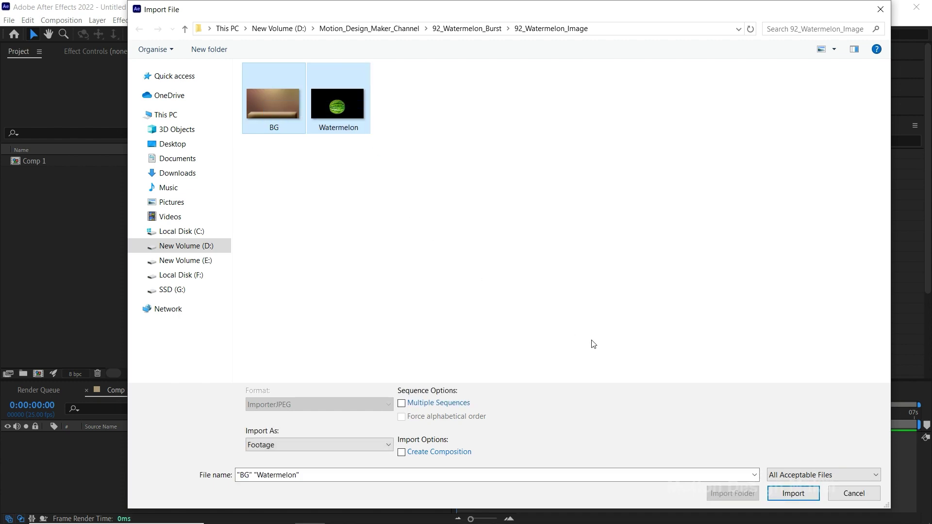
left_click(812, 495)
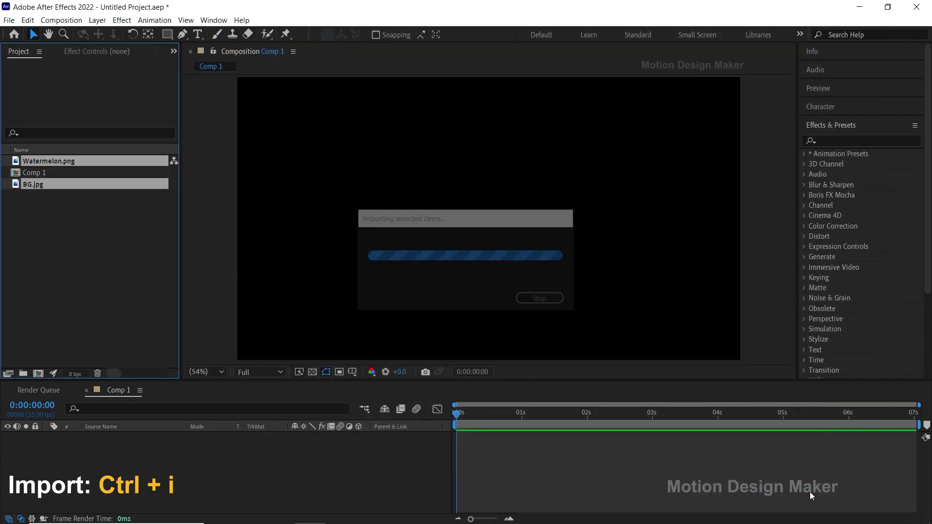
left_click(79, 203)
left_click(68, 163)
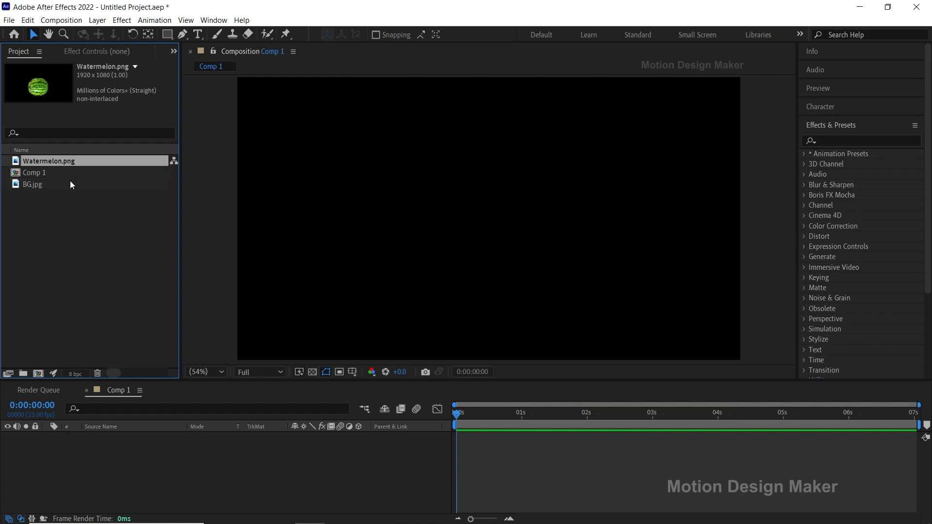
left_click(71, 184, "ctrl")
- Add Watermelon.png above BG.jpg in Comp 1, check each layer's visibility, and lock BG.jpg
left_click_drag(71, 184, 82, 468)
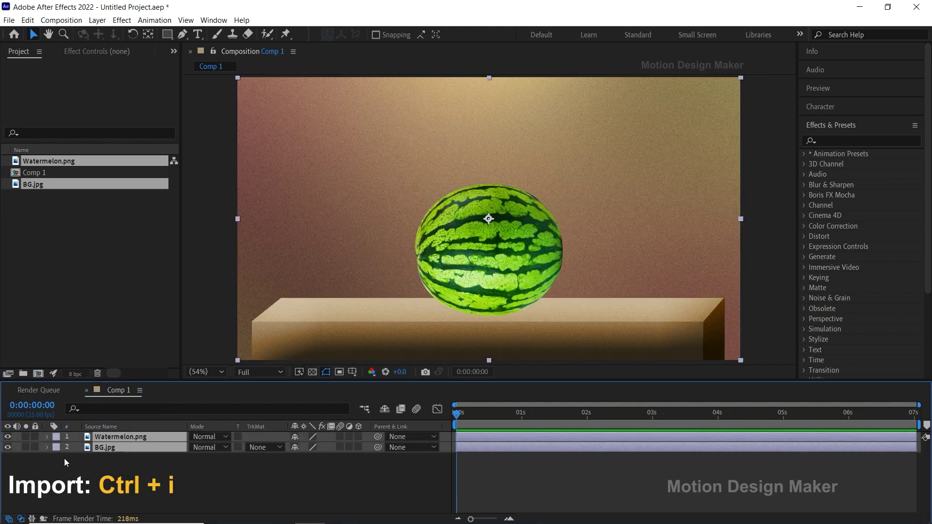
left_click(63, 467)
left_click(8, 437)
left_click(8, 437)
left_click(7, 448)
left_click(8, 448)
left_click(35, 447)
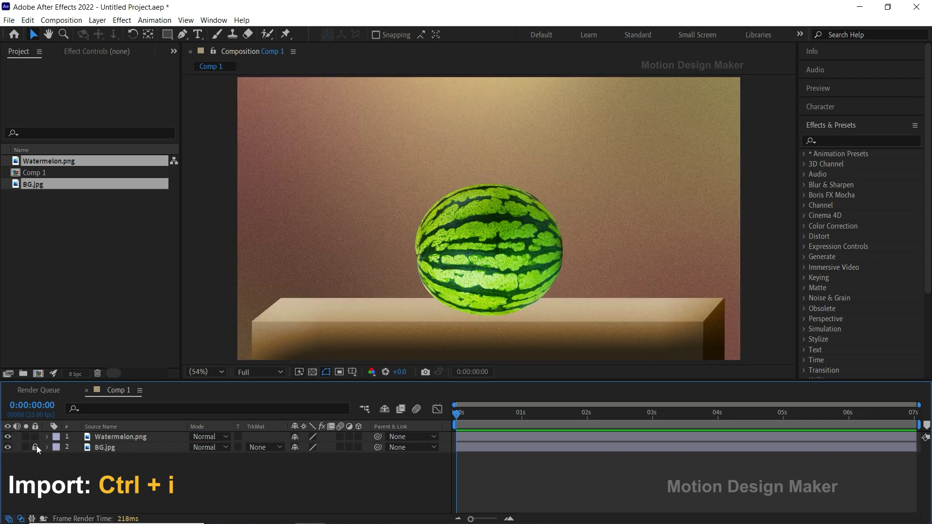
left_click(118, 437)
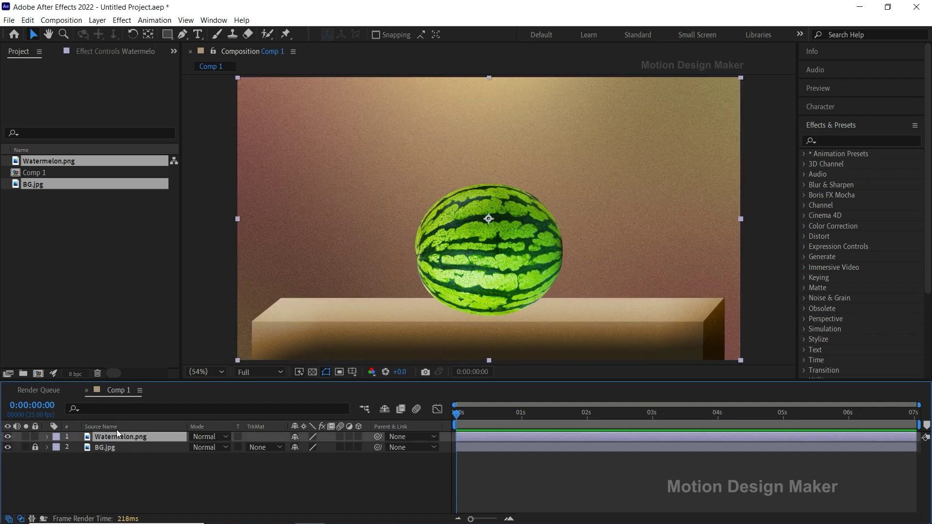
- Pre-compose the Watermelon.png layer into a new composition named Watermelon
left_click(97, 22)
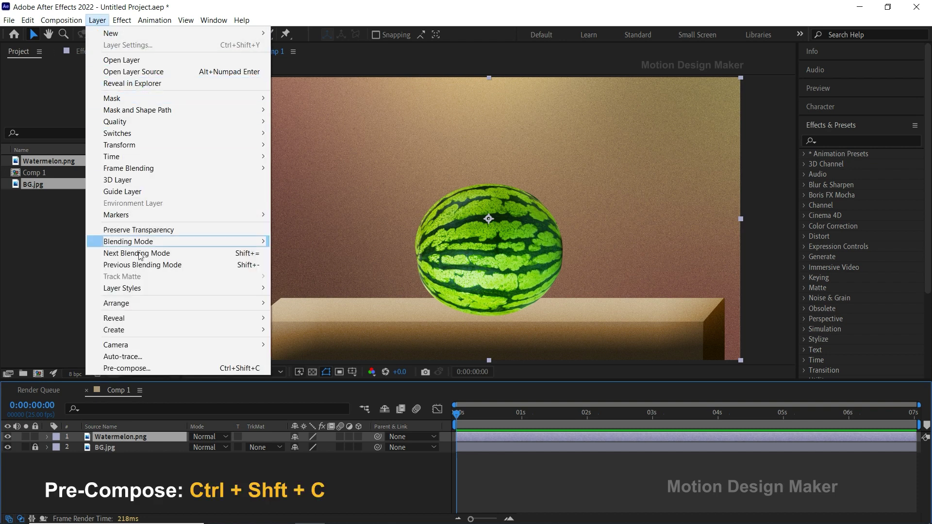
left_click(171, 367)
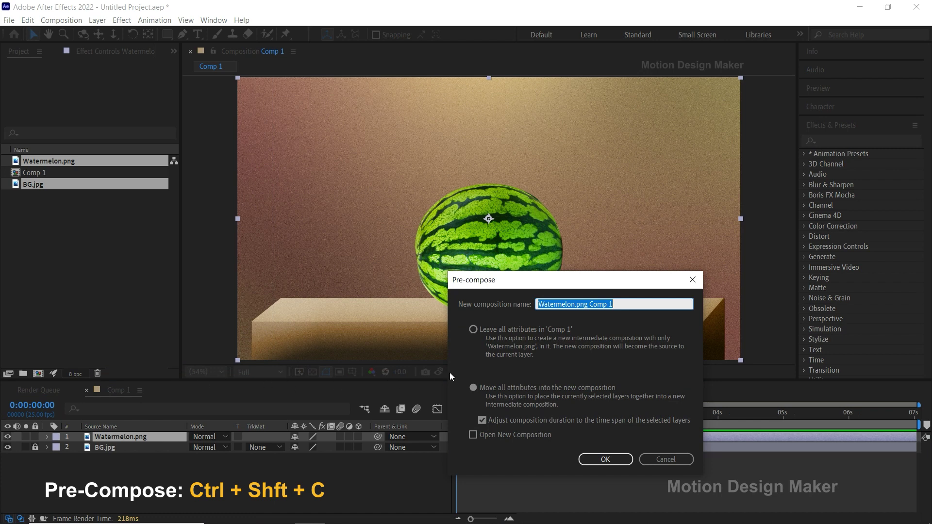
left_click_drag(623, 306, 575, 313)
key("BackSpace")
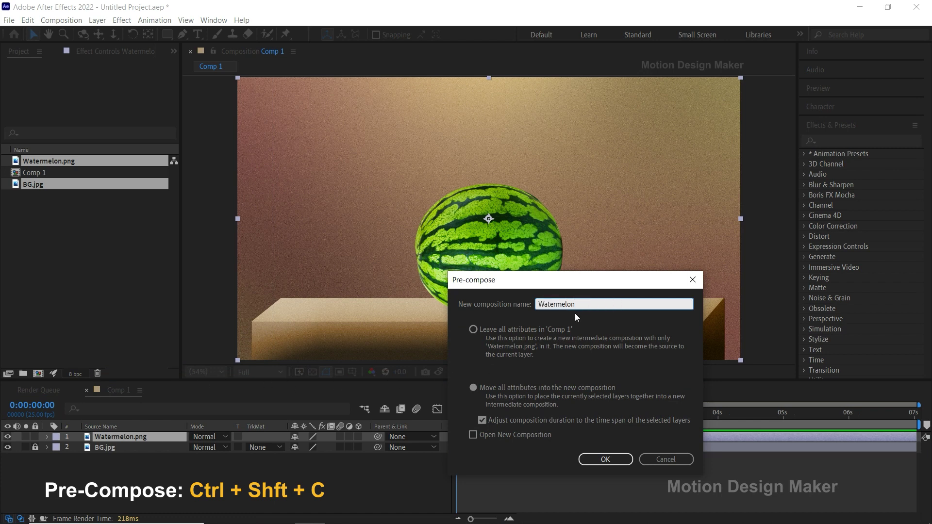
left_click(619, 458)
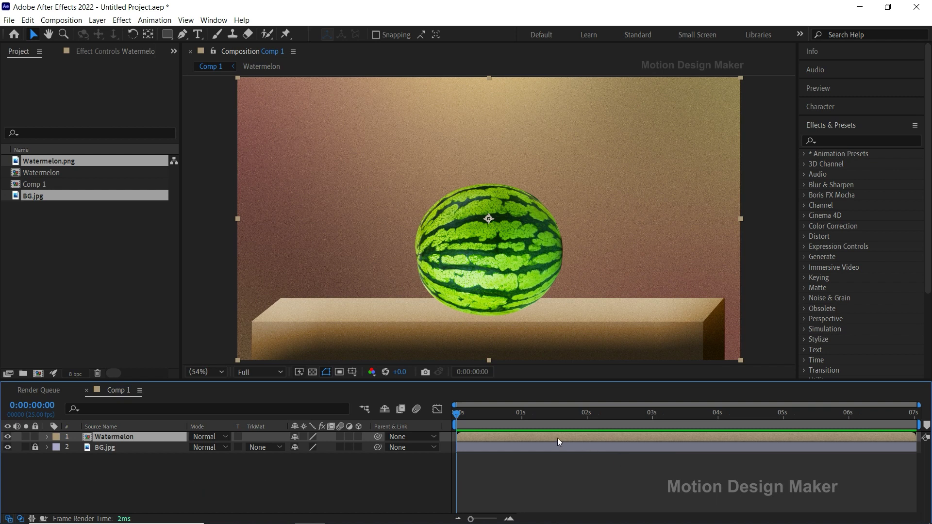
- Find the Shatter effect by searching 'shatter' and apply it to the Watermelon layer
left_click(830, 142)
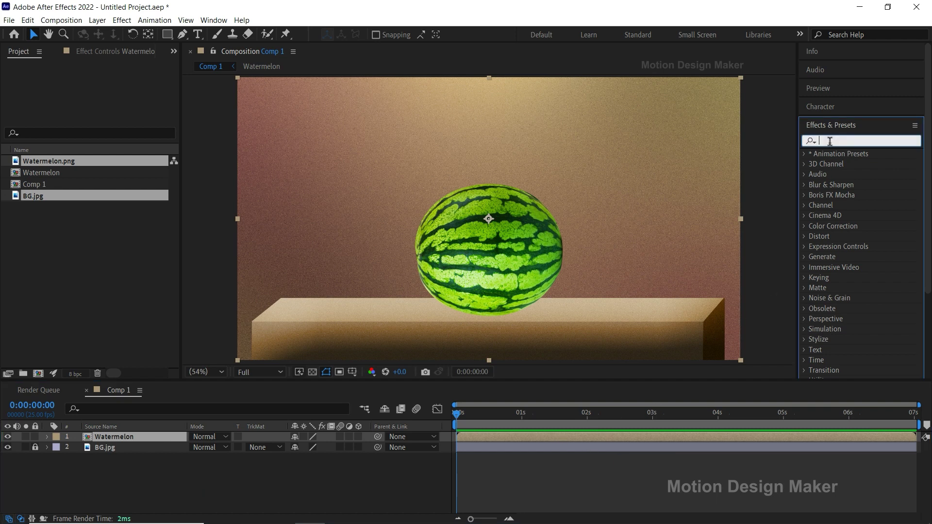
type("shatter")
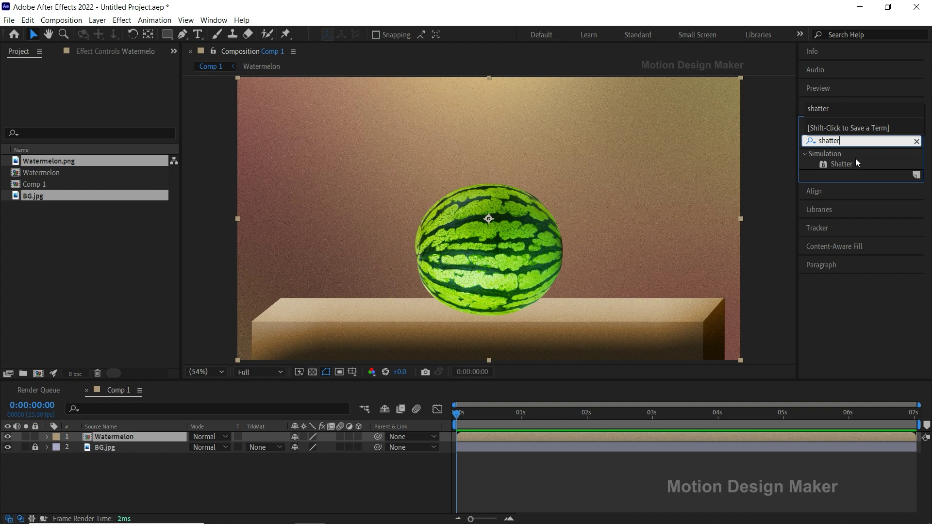
left_click(857, 164)
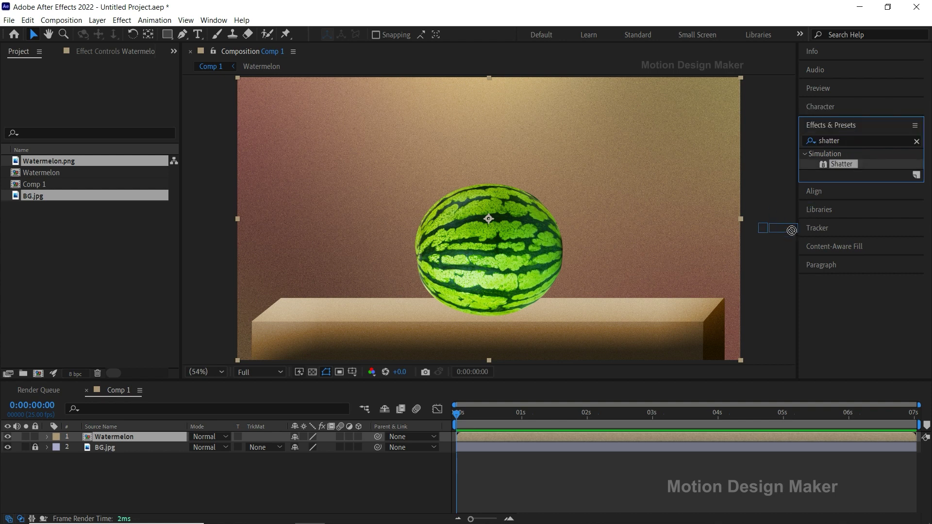
left_click_drag(856, 162, 608, 435)
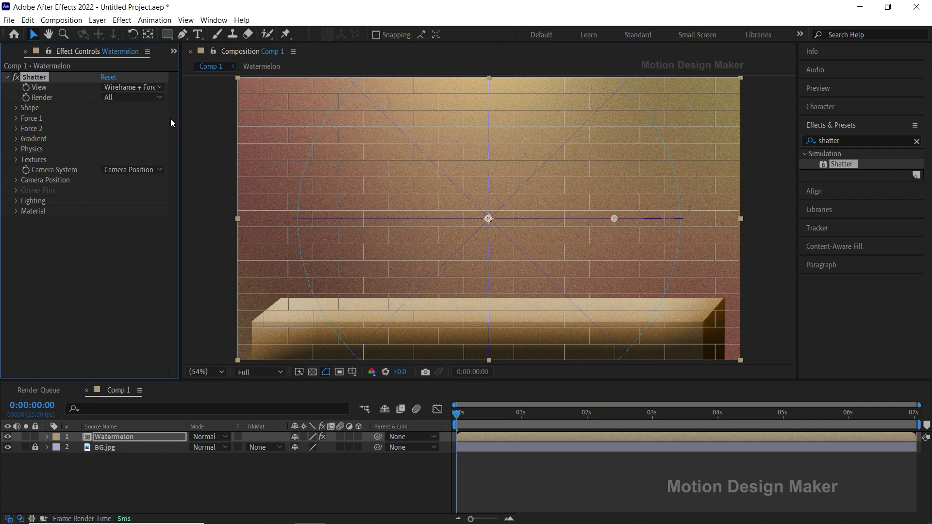
- Switch Shatter's View to Rendered, scrub to frame 6, and expand the Shape settings
left_click_drag(180, 83, 213, 93)
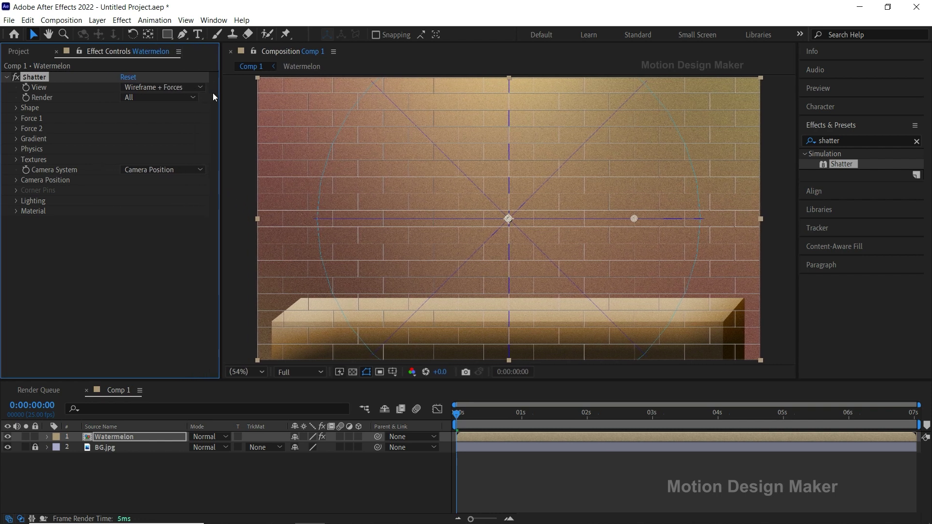
left_click(196, 87)
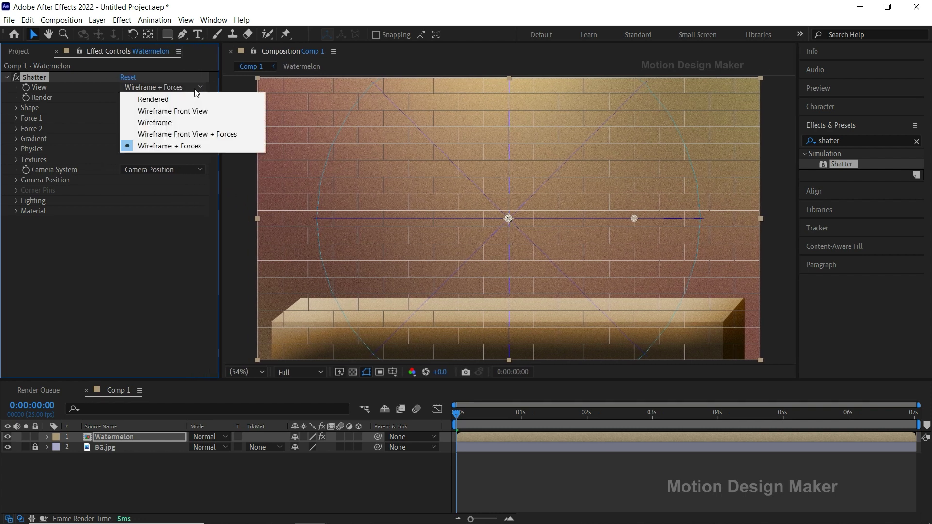
left_click(186, 98)
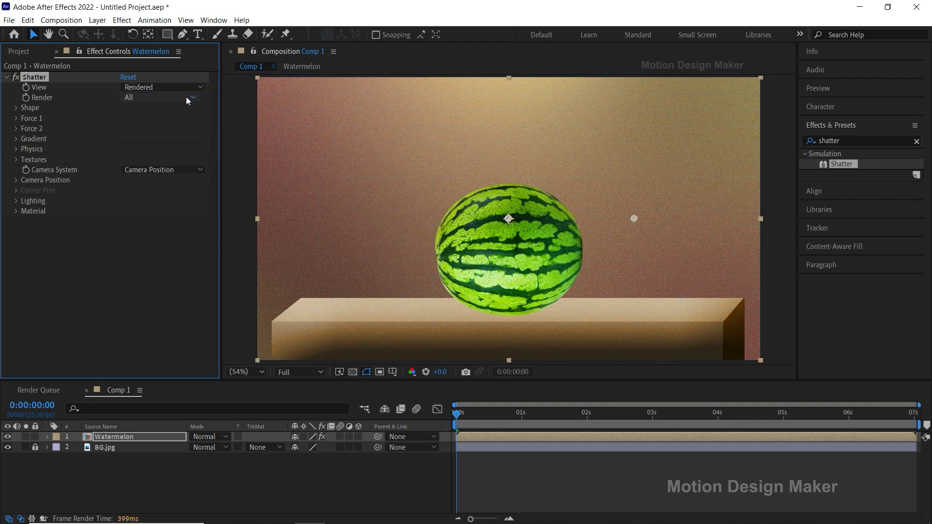
left_click_drag(457, 420, 471, 424)
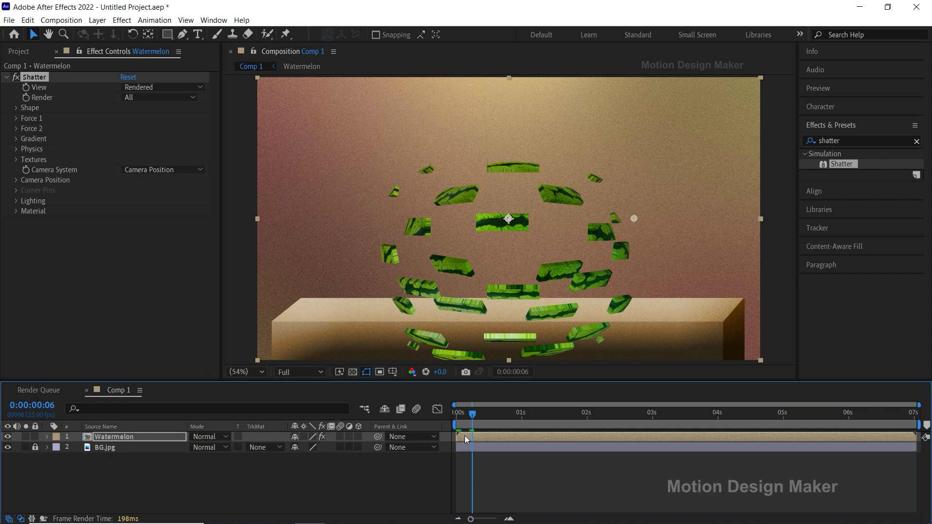
left_click(16, 108)
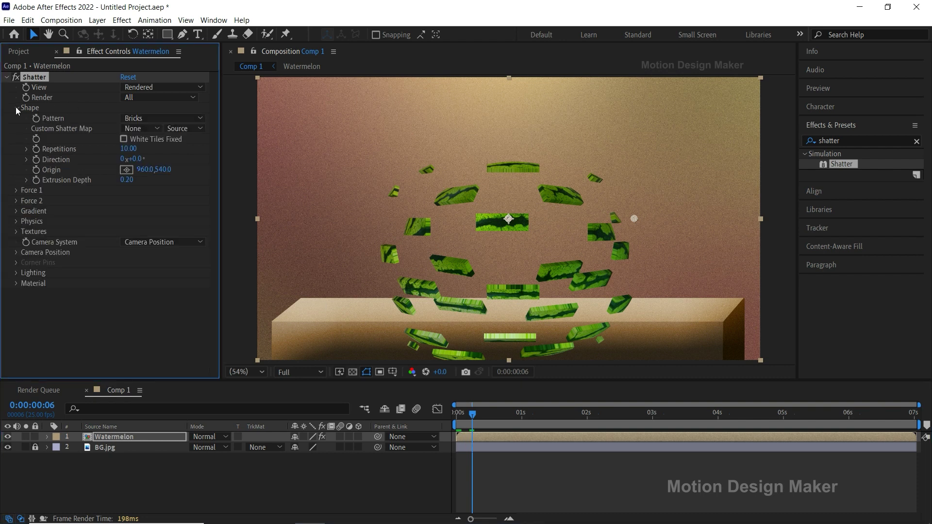
- Set the Shatter pattern to Glass with 50 repetitions
left_click(201, 122)
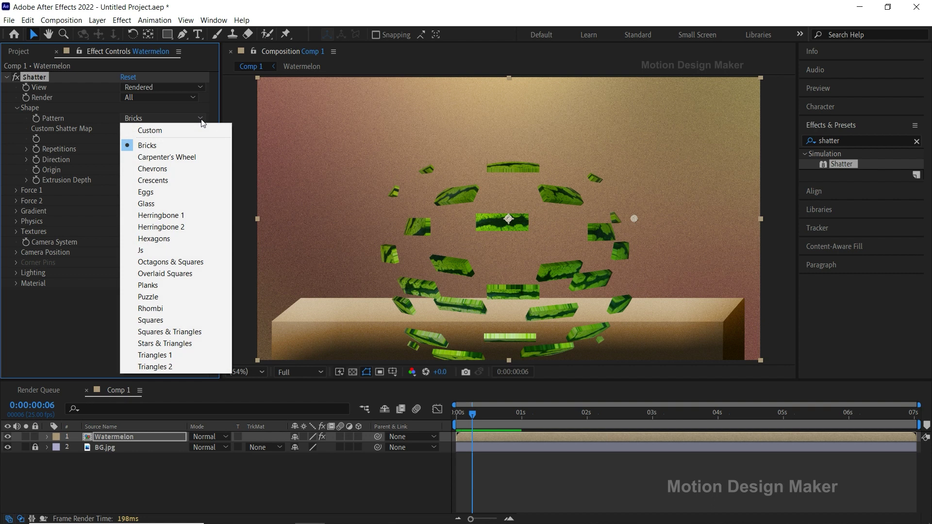
left_click(197, 203)
left_click(136, 149)
type("50")
key("Return")
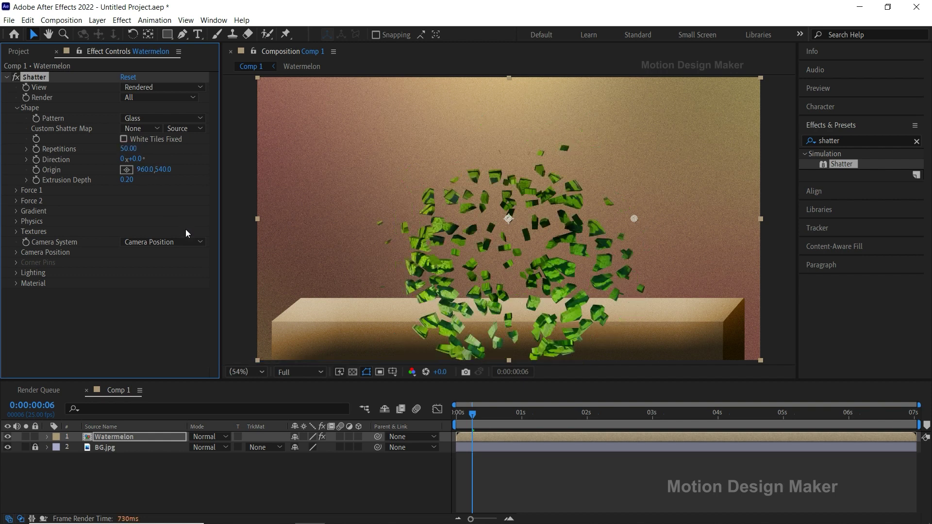
- Preview the shatter, then set Extrusion Depth to 0.10
left_click(475, 416)
key("space")
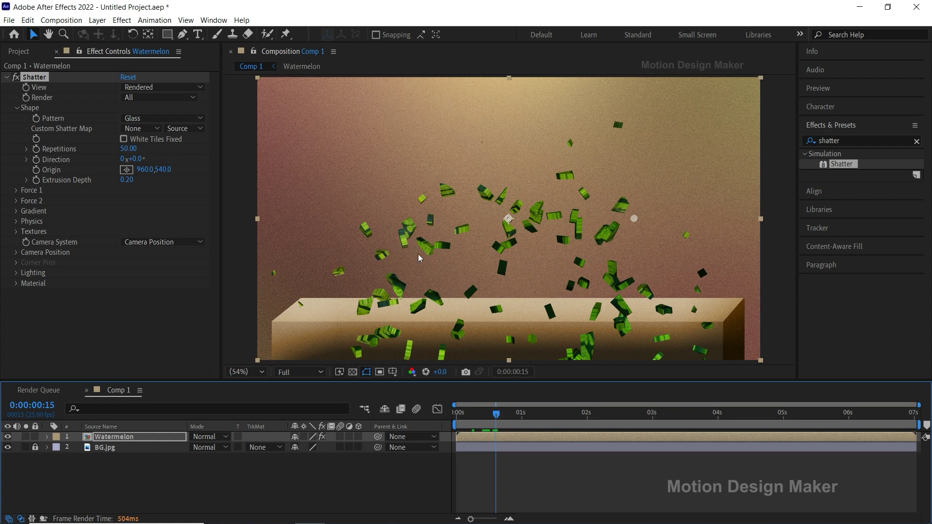
left_click(132, 181)
type("0.1")
key("Return")
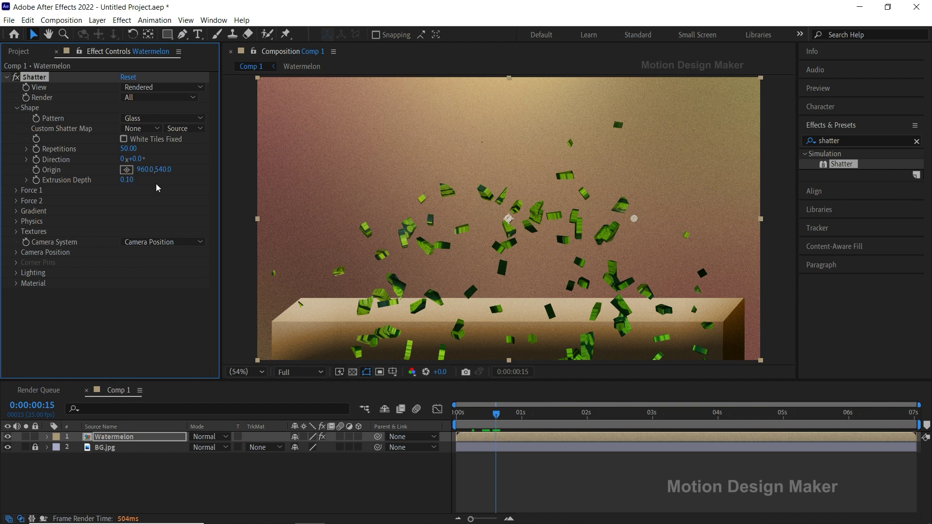
- Give Force 1 Depth 0.14, Radius 0.28 and Strength 10, then preview the burst
left_click(16, 190)
left_click(126, 211)
type("0.14")
key("Return")
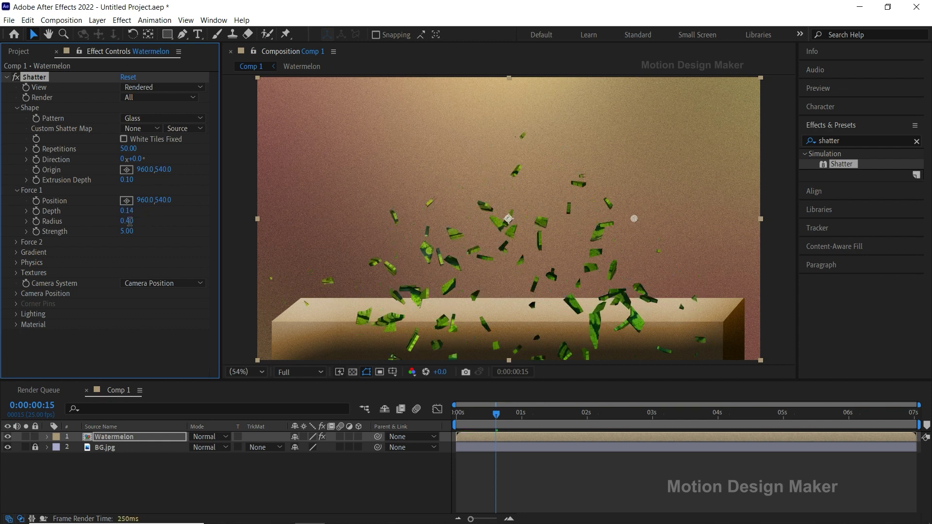
type("0.28")
key("Return")
left_click(127, 231)
type("10")
key("Return")
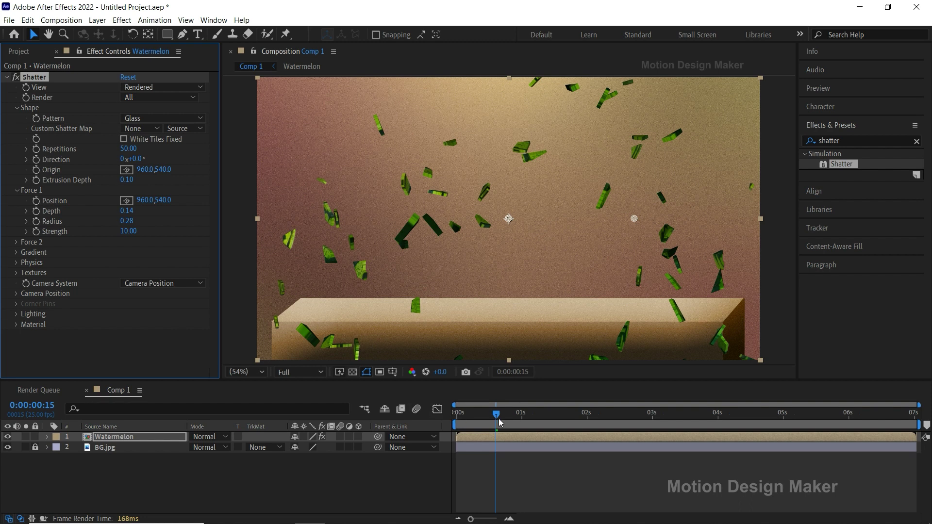
key("space")
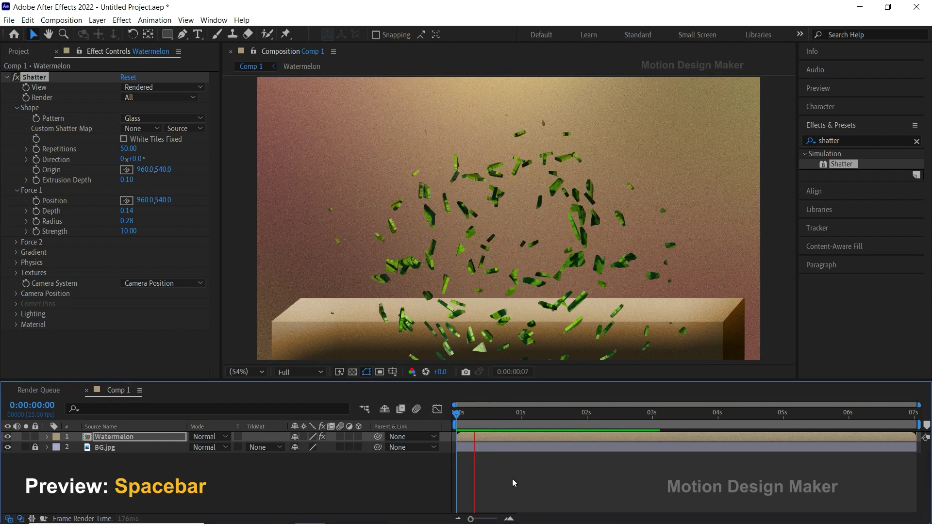
left_click_drag(610, 421, 460, 438)
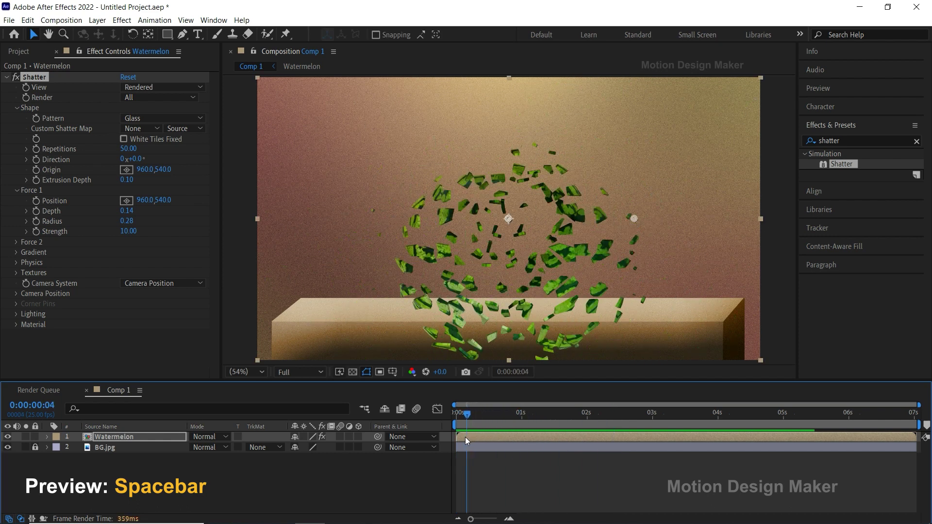
left_click(461, 438)
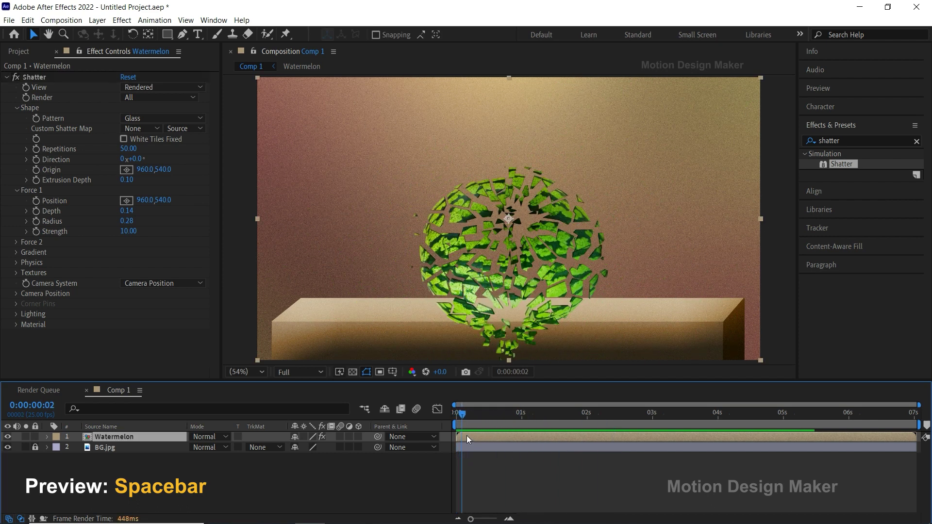
left_click(127, 221)
type(".10")
key("Return")
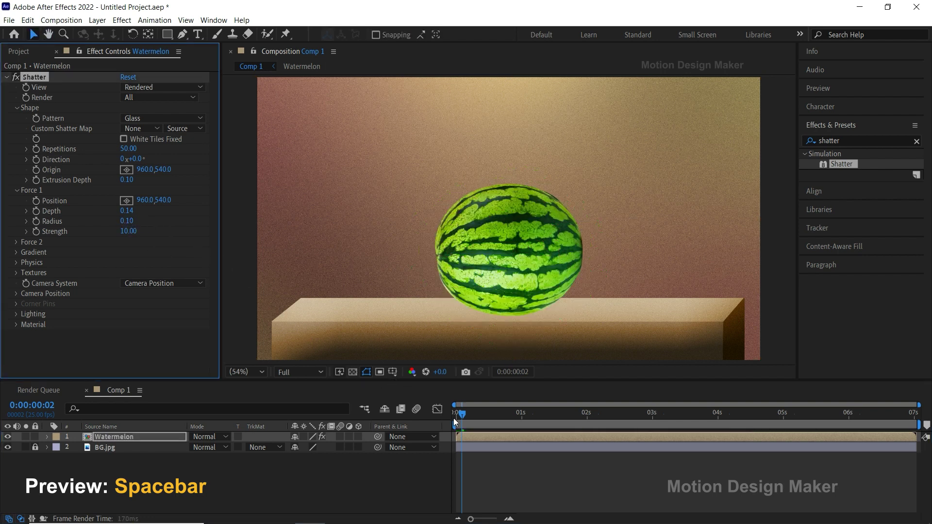
key("ctrl+z")
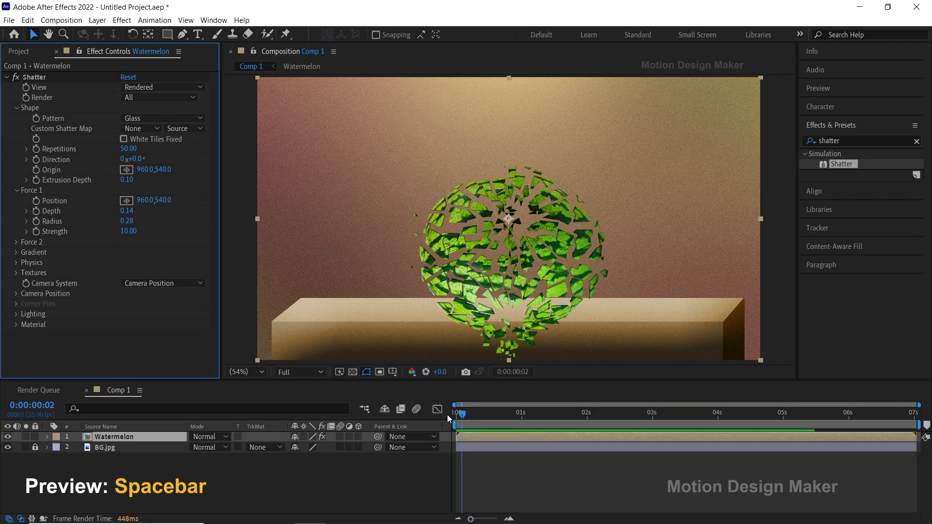
type("0.15")
key("Return")
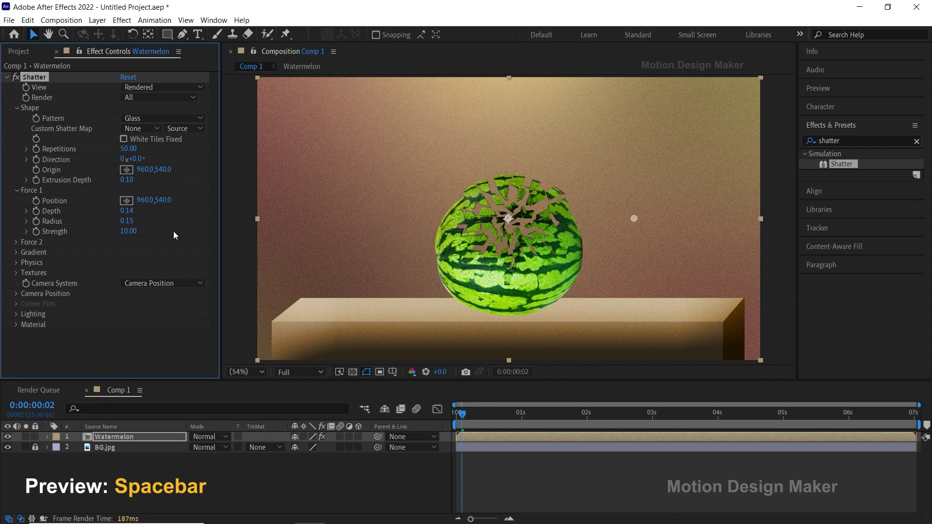
left_click(455, 422)
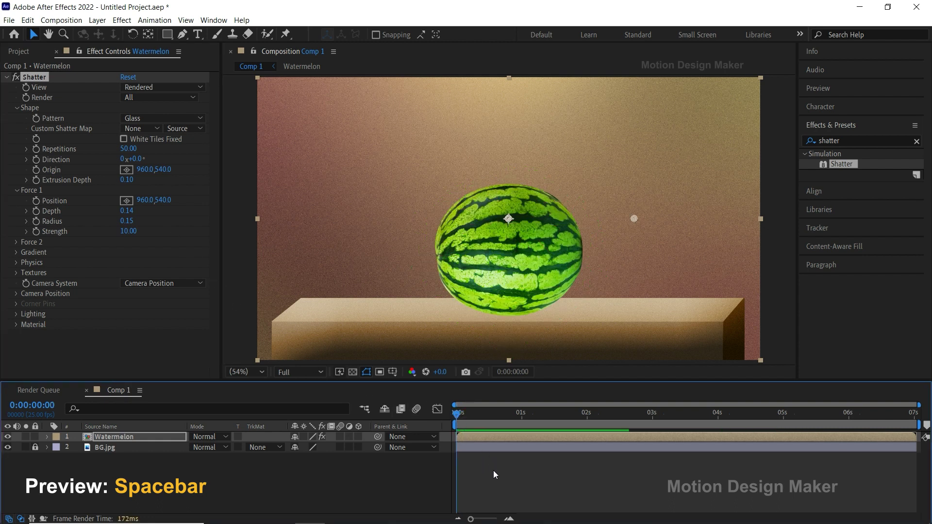
key("space")
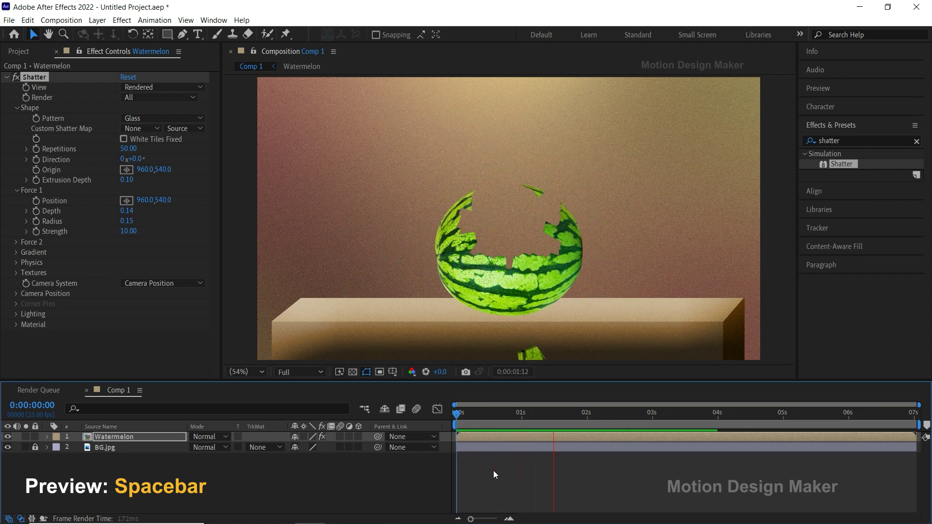
key("space")
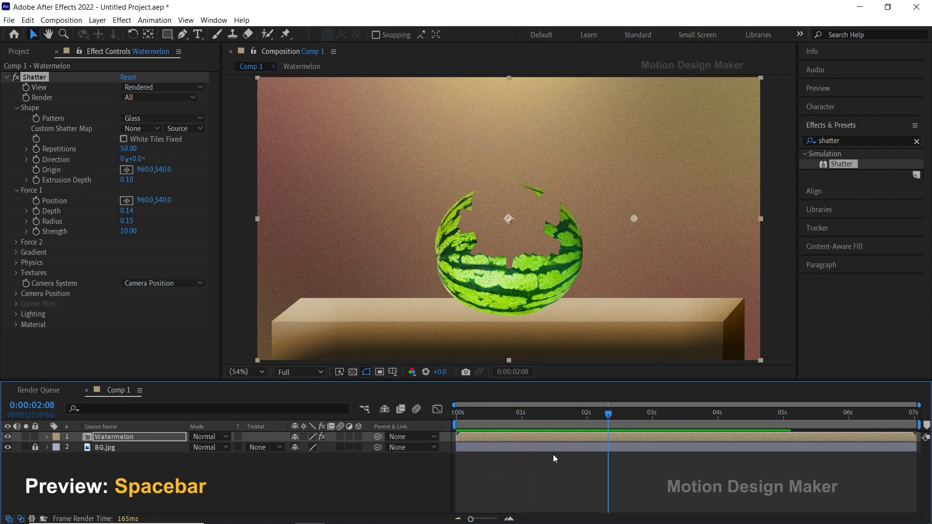
left_click_drag(606, 416, 462, 420)
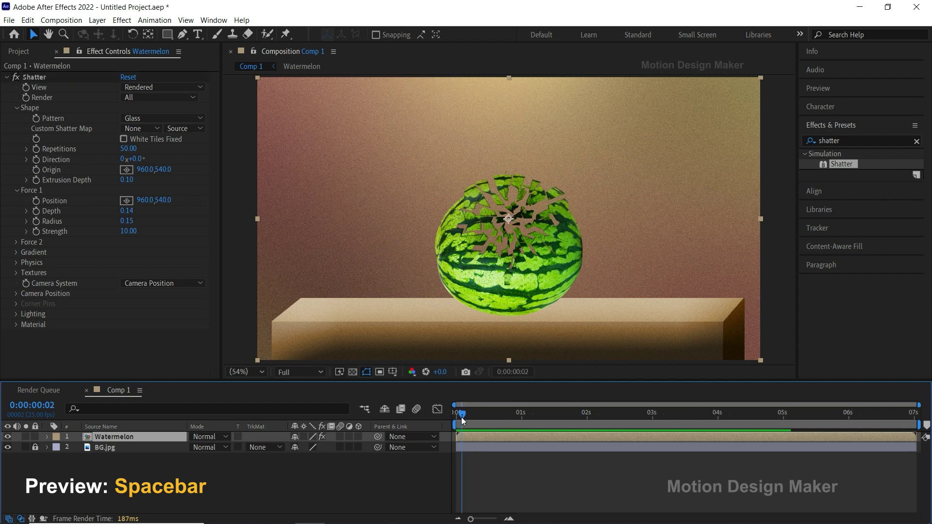
left_click(127, 221)
type(".28")
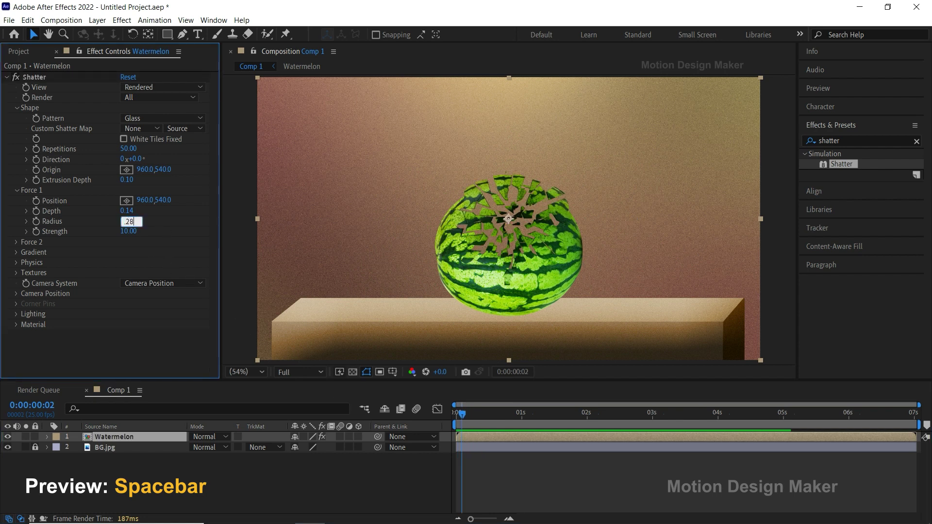
key("Return")
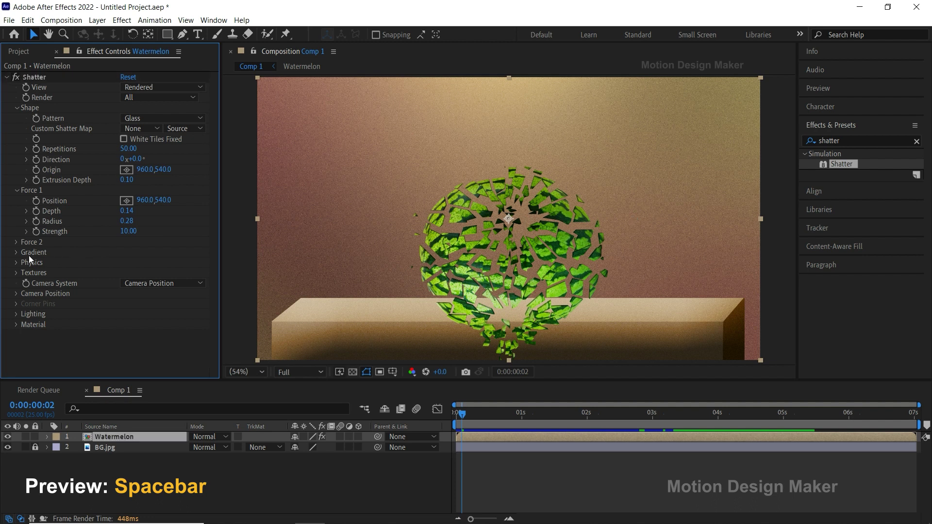
- In Shatter Physics, set Rotation Speed 0.10, Randomness 0.15 and Mass Variance 9%
left_click(16, 263)
left_click(127, 272)
type("0.10")
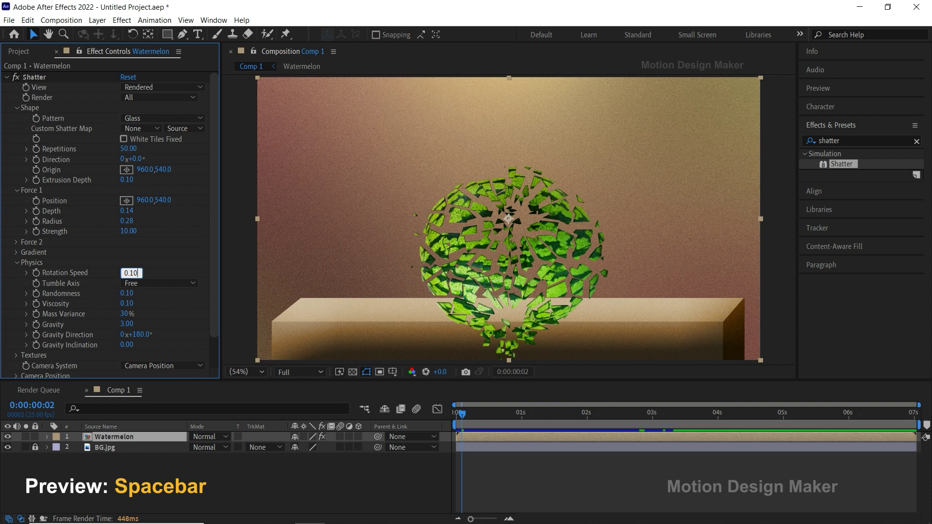
key("Return")
left_click(129, 294)
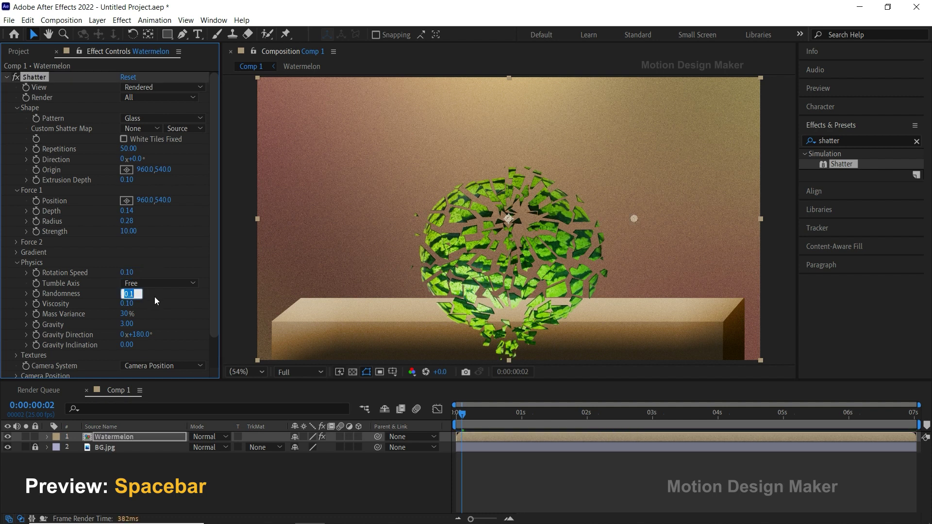
type("0.15")
key("Return")
left_click(128, 314)
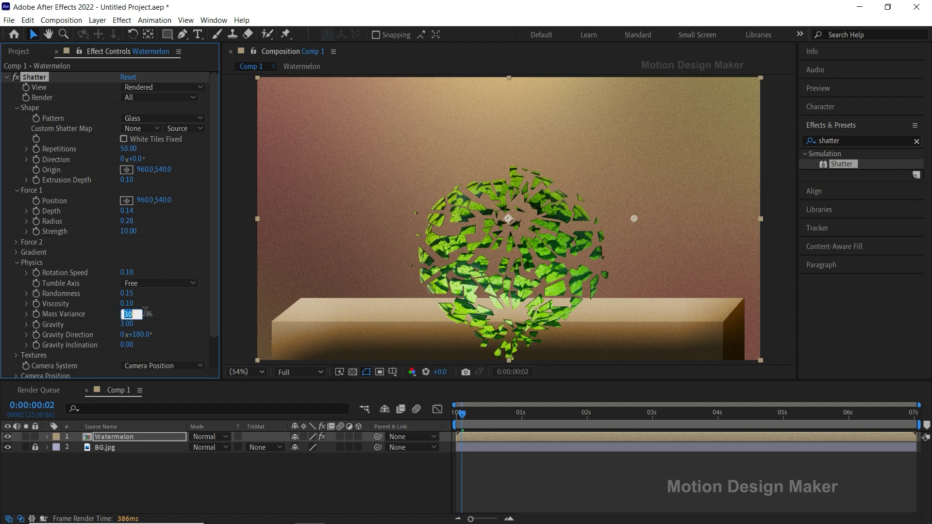
type("9")
key("Return")
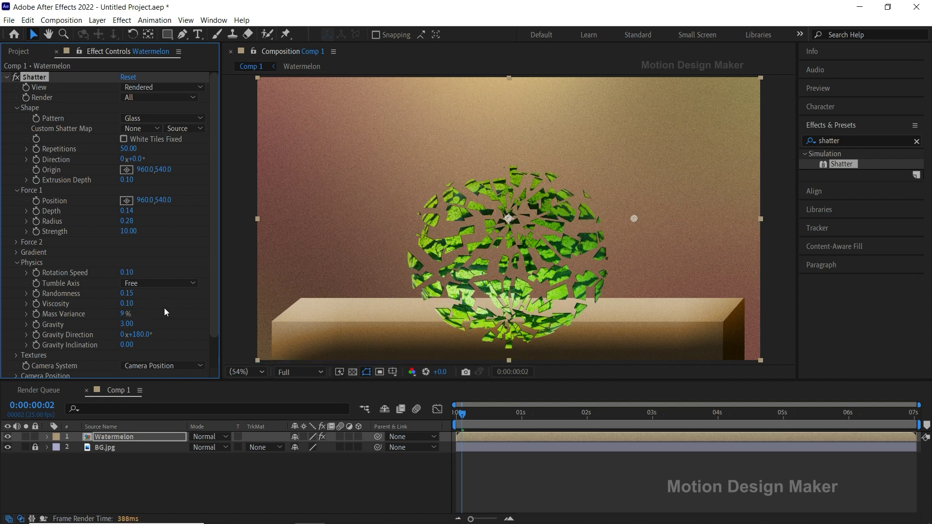
- Set Gravity to 1.00 and Gravity Inclination to 50, then preview from the first frame
left_click(127, 324)
type("1")
key("Return")
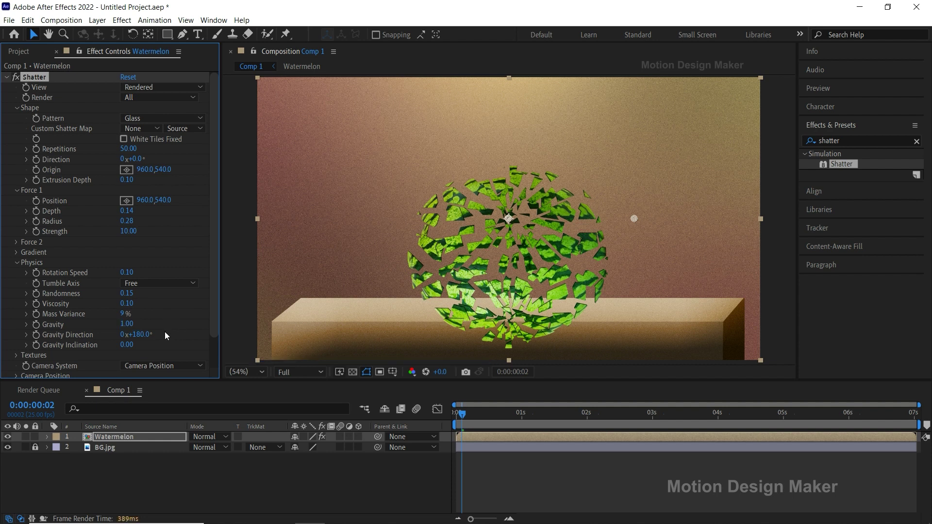
left_click(131, 344)
type("50")
key("Return")
left_click(455, 414)
key("space")
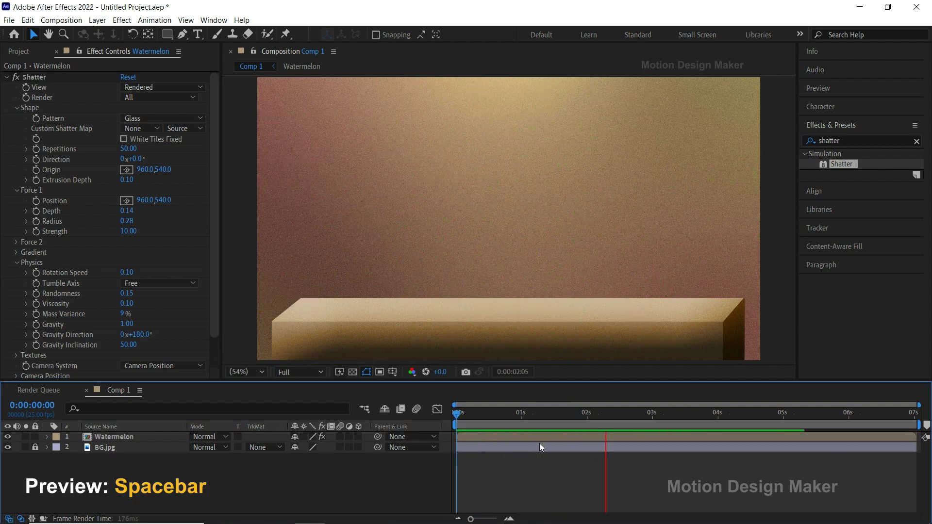
- Move the Force 1 position to the watermelon's base at 955.9,878.1
left_click(631, 415)
left_click_drag(632, 416, 454, 433)
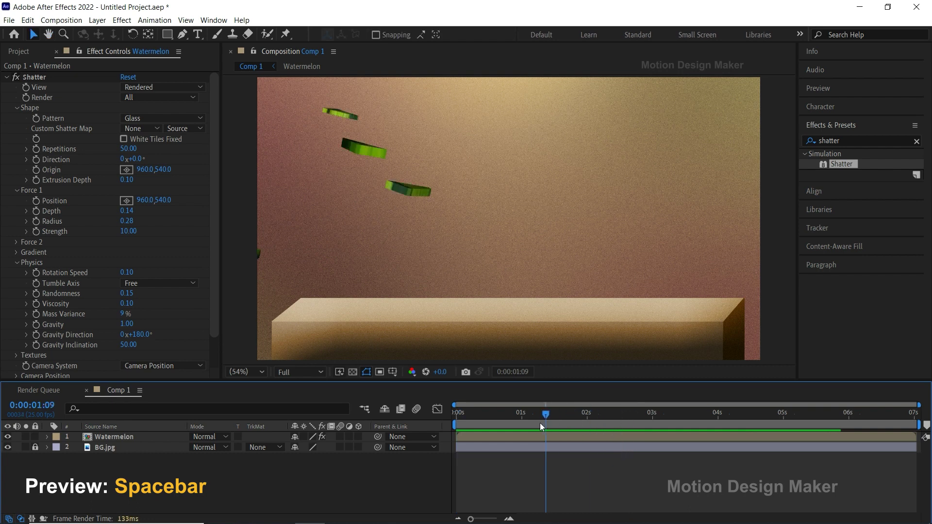
left_click(469, 436)
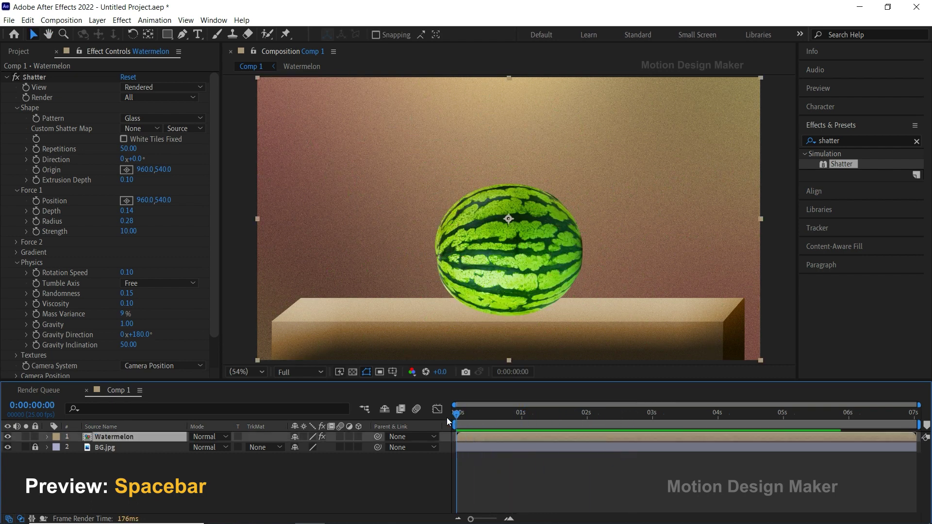
left_click(126, 200)
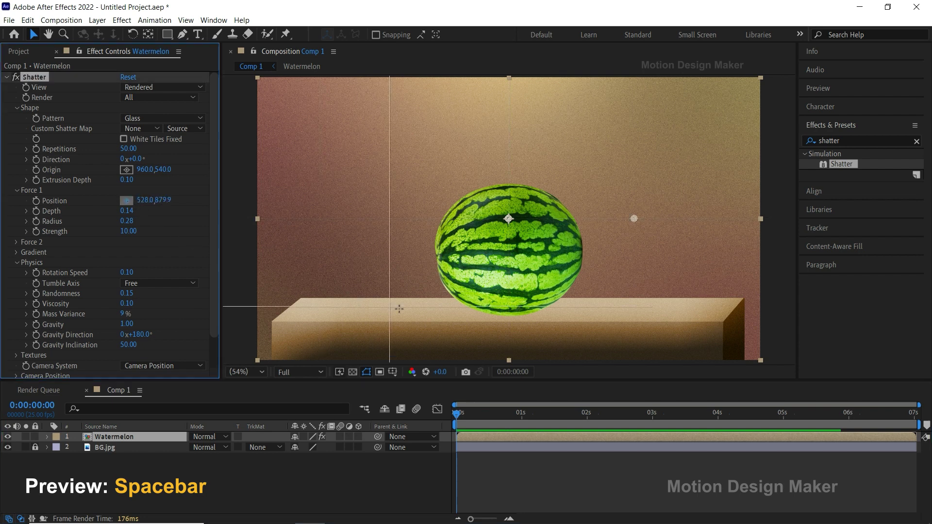
left_click(511, 309)
left_click(508, 307)
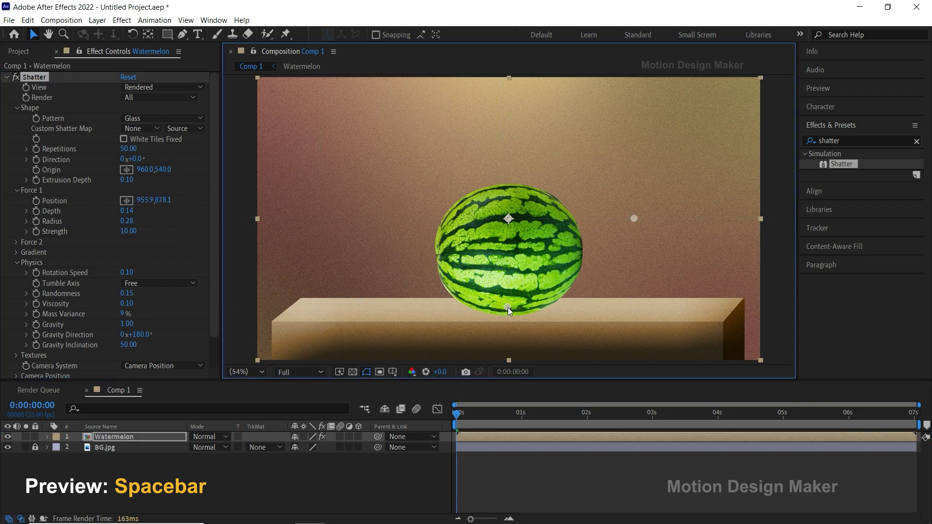
- Preview the upward burst, then collapse the Shatter effect settings
left_click(466, 456)
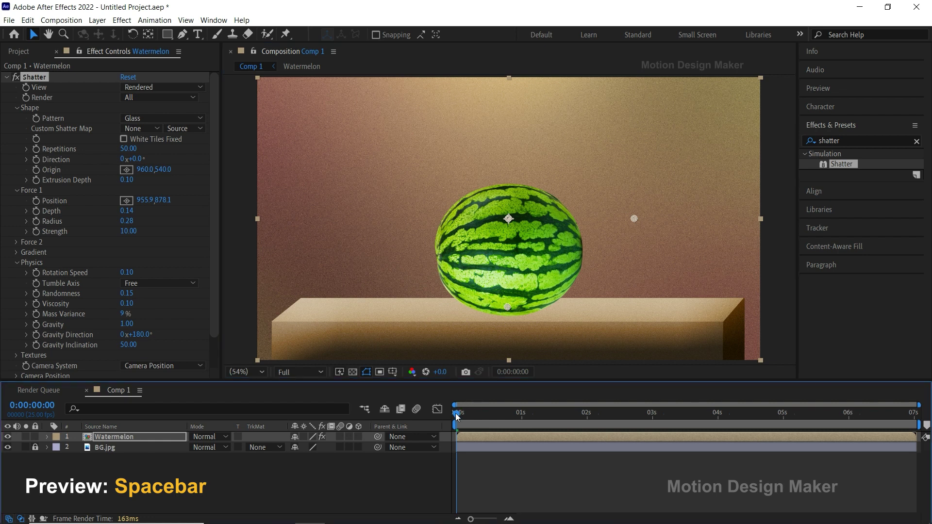
key("space")
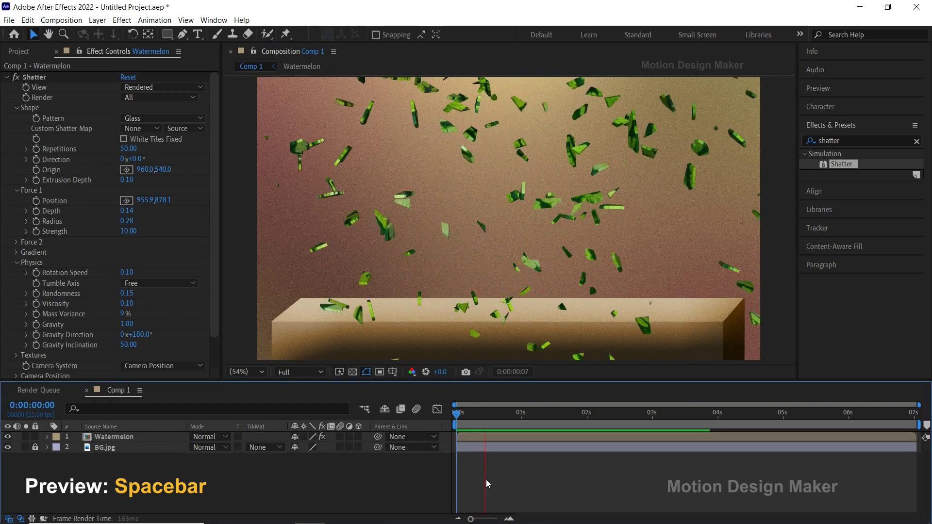
key("space")
left_click_drag(572, 416, 484, 414)
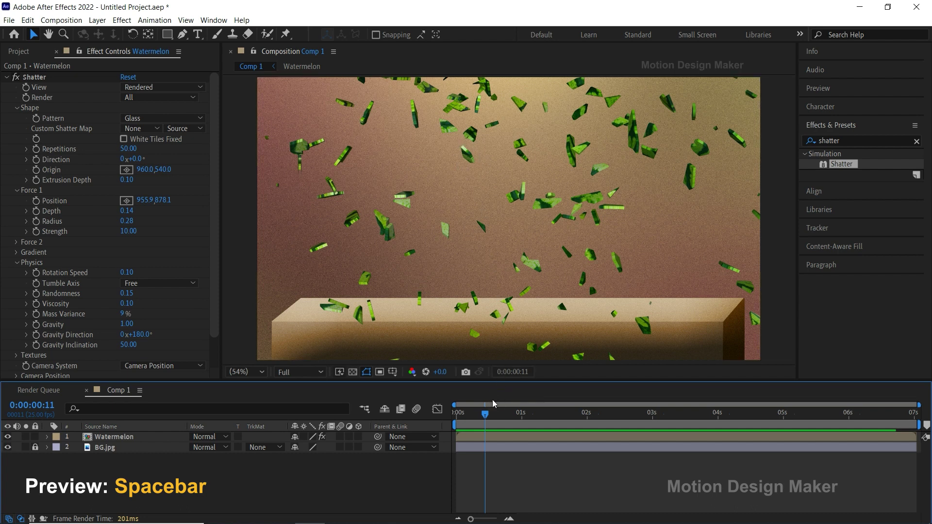
left_click(489, 435)
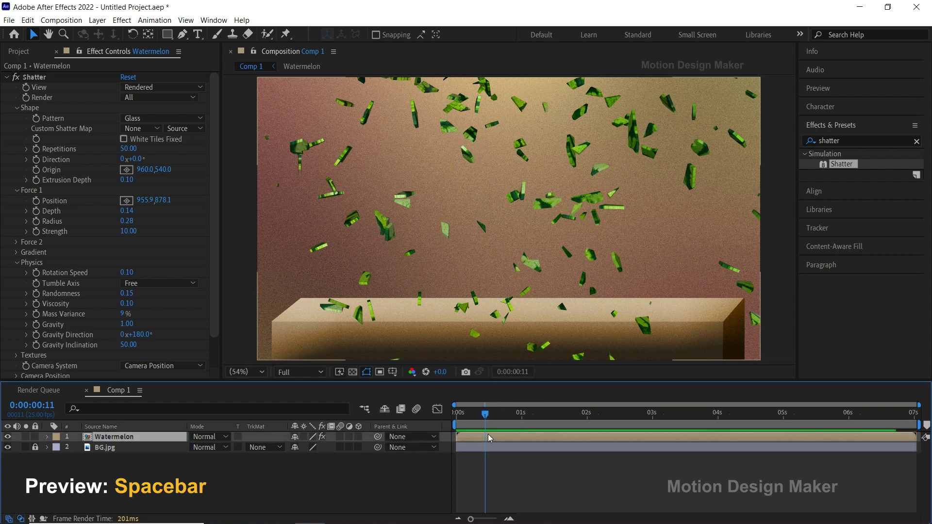
left_click(6, 77)
- Duplicate the Watermelon layer and the Watermelon composition in the Project panel
left_click(115, 439)
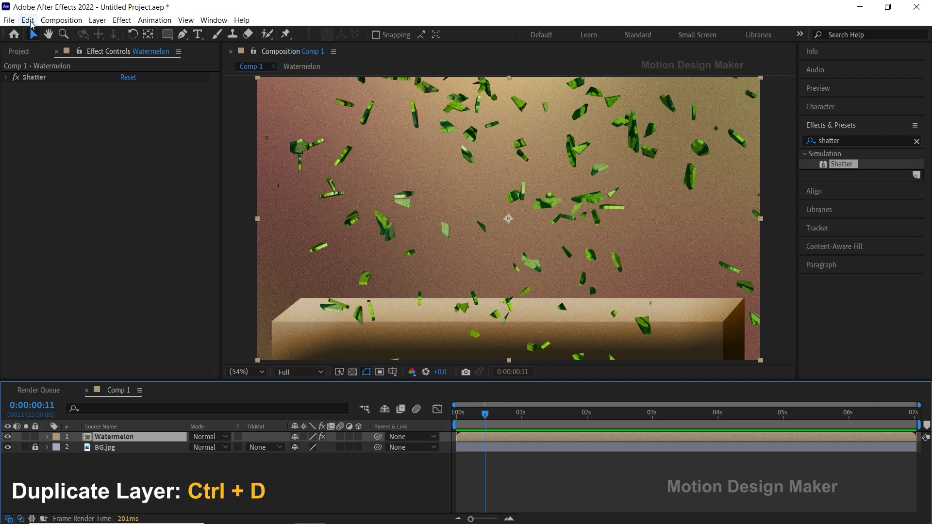
left_click(28, 20)
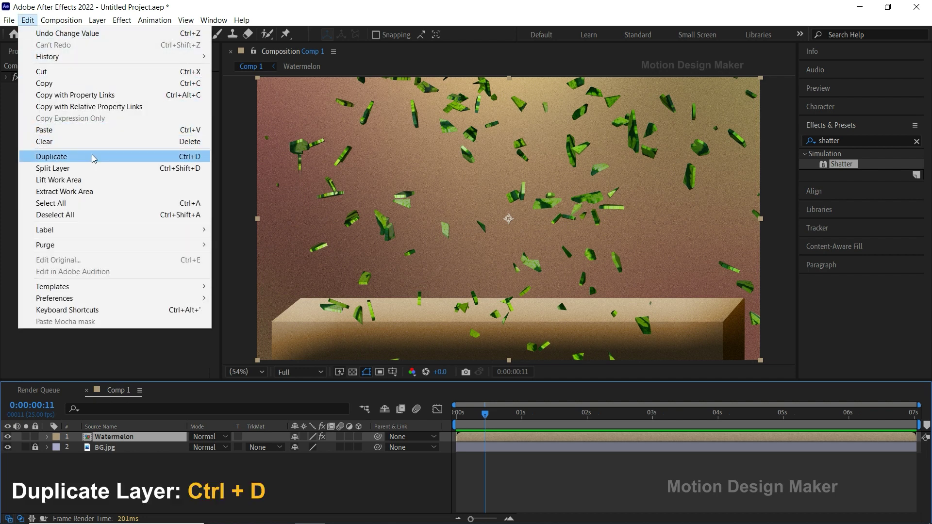
left_click(93, 159)
left_click(21, 53)
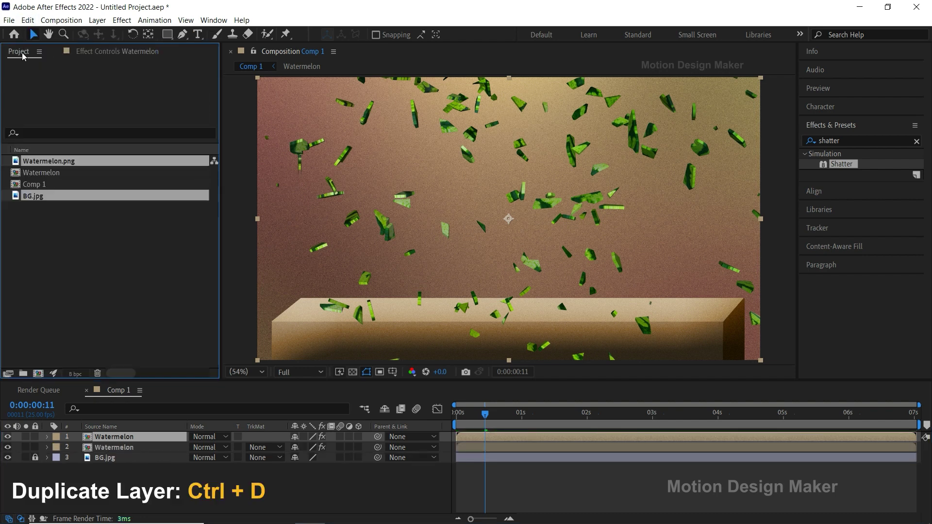
left_click(72, 219)
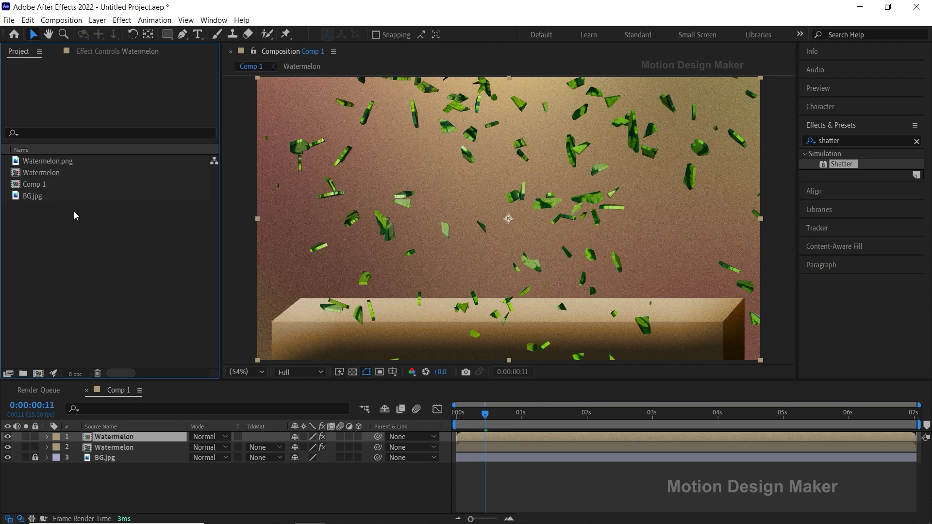
left_click(68, 173)
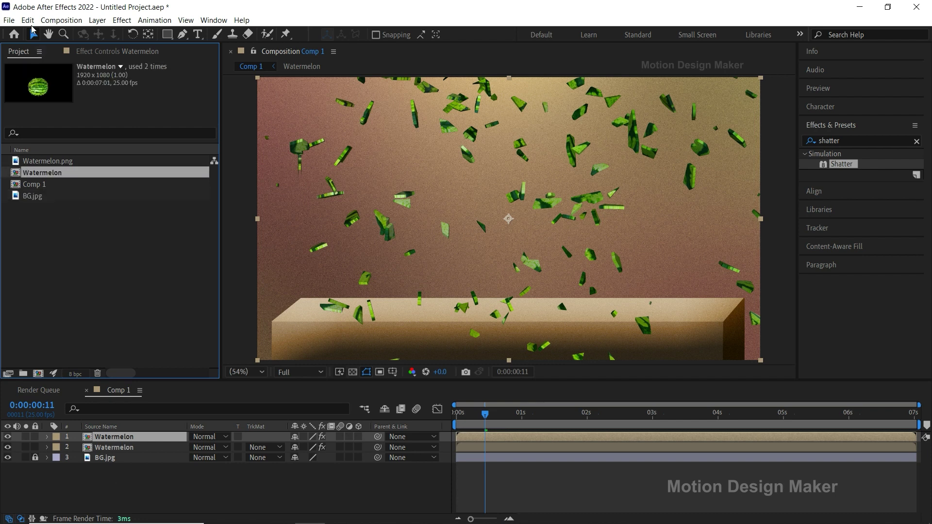
left_click(31, 24)
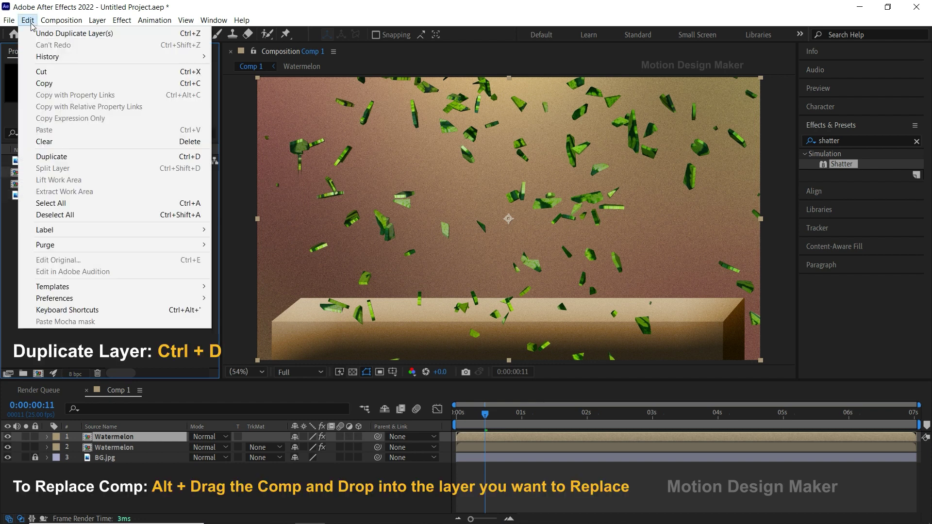
left_click(80, 159)
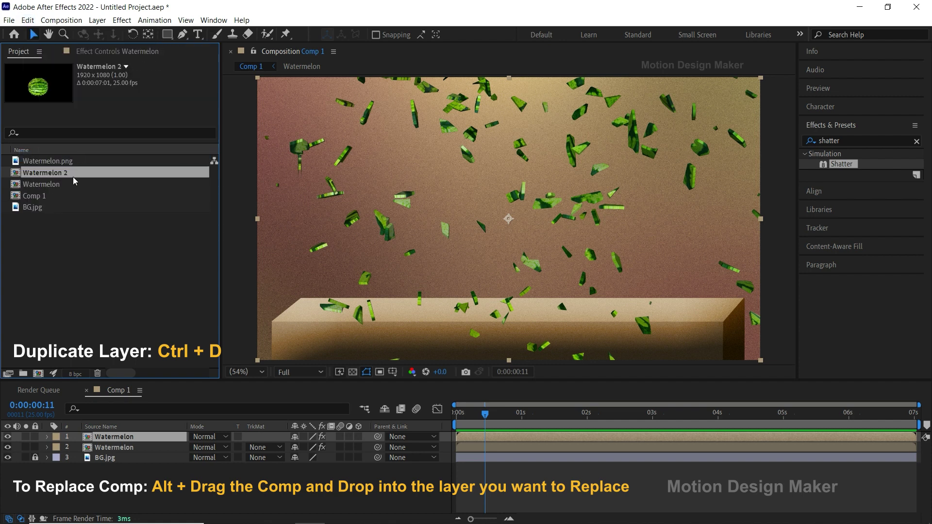
- Rename the duplicate comp Watermelon_Red and swap it in for layer 2 of Comp 1
left_click(71, 171)
left_click(71, 170)
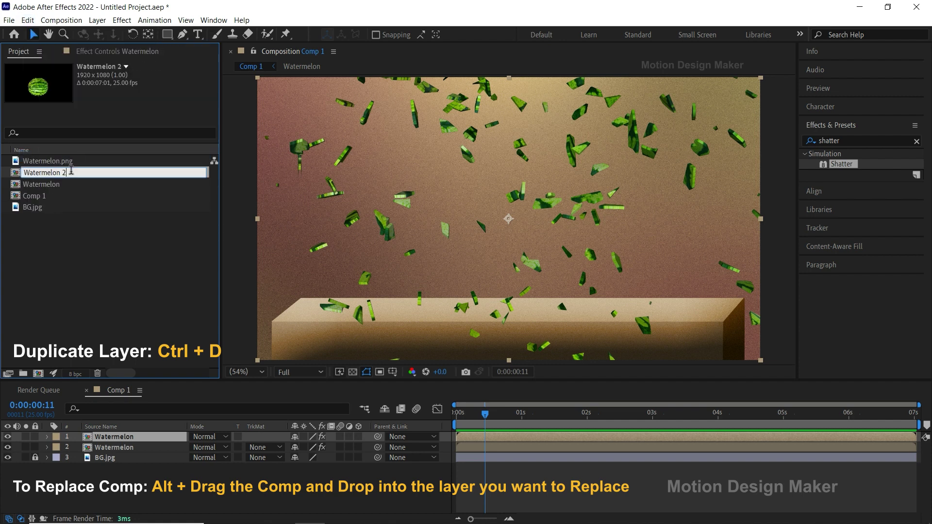
type("_Red")
key("Return")
mouse_move(80, 160)
left_mouse_down()
mouse_move(117, 436)
mouse_move(150, 451)
left_mouse_up()
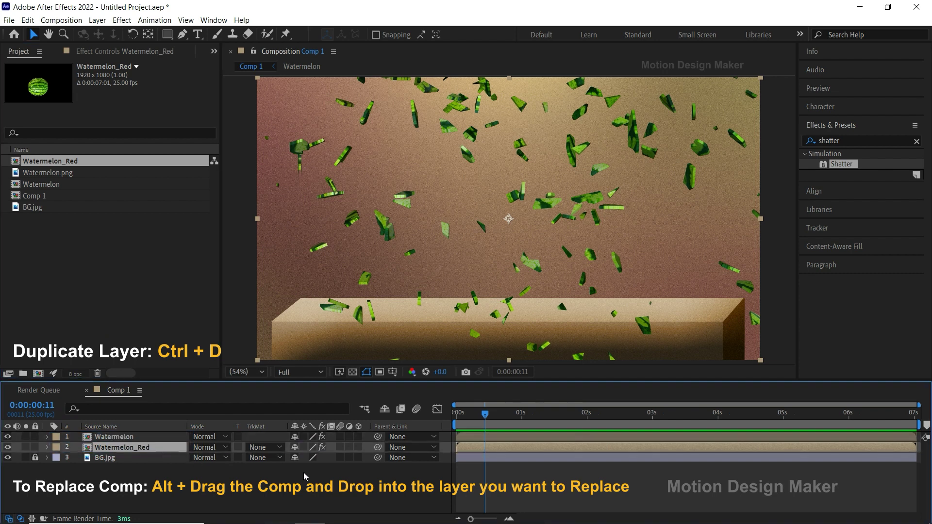
- Inside Watermelon_Red, apply a 4-Color Gradient to the Watermelon.png layer
double_click(480, 449)
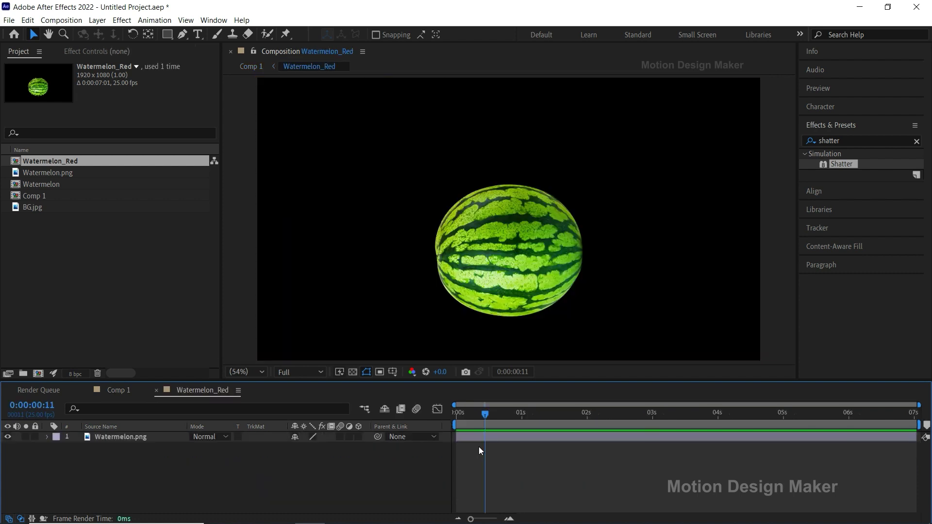
left_click(482, 439)
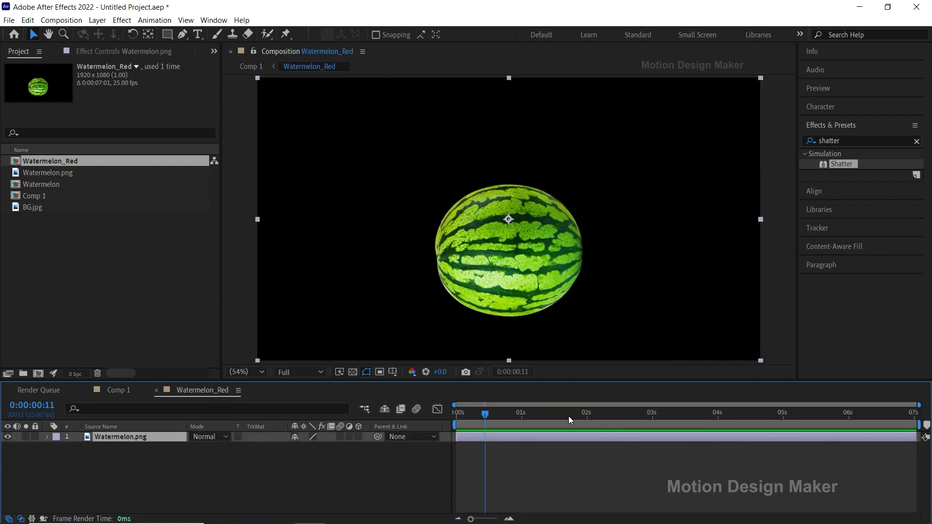
left_click(825, 141)
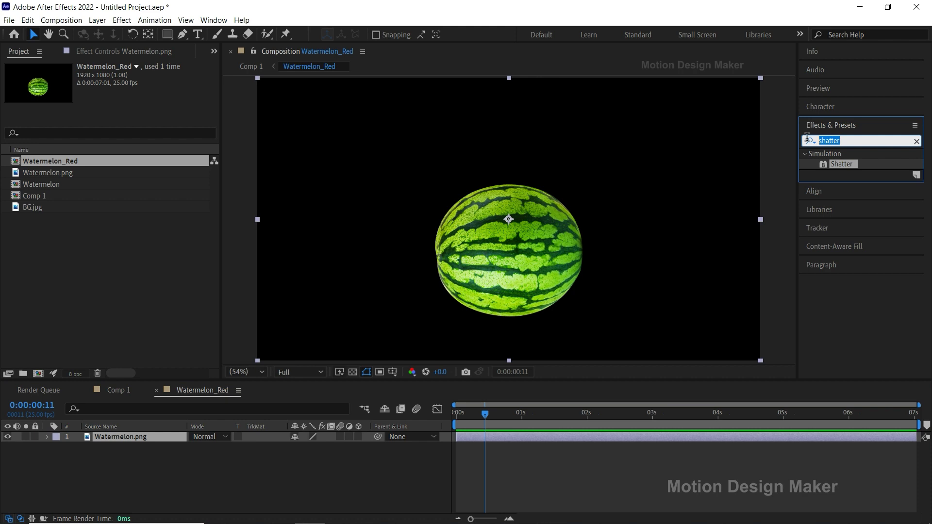
left_click(808, 141)
type("4")
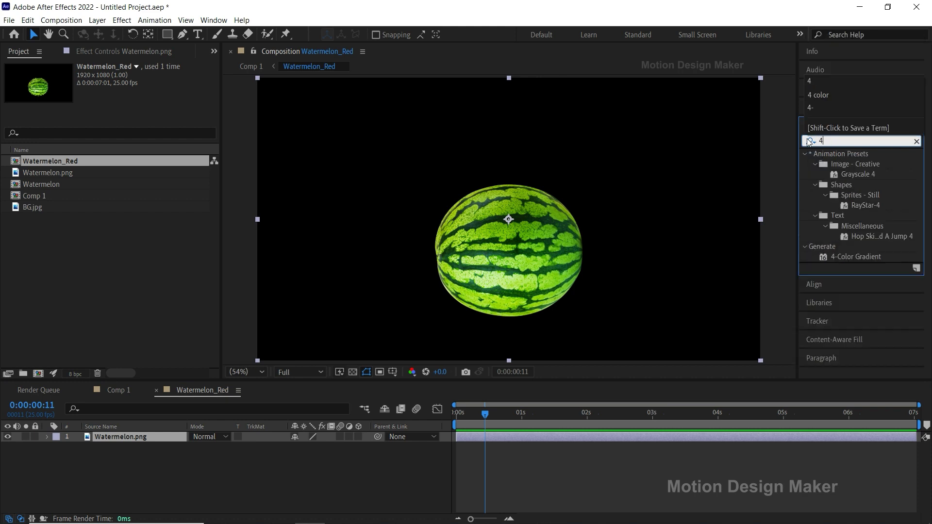
left_click_drag(853, 255, 521, 434)
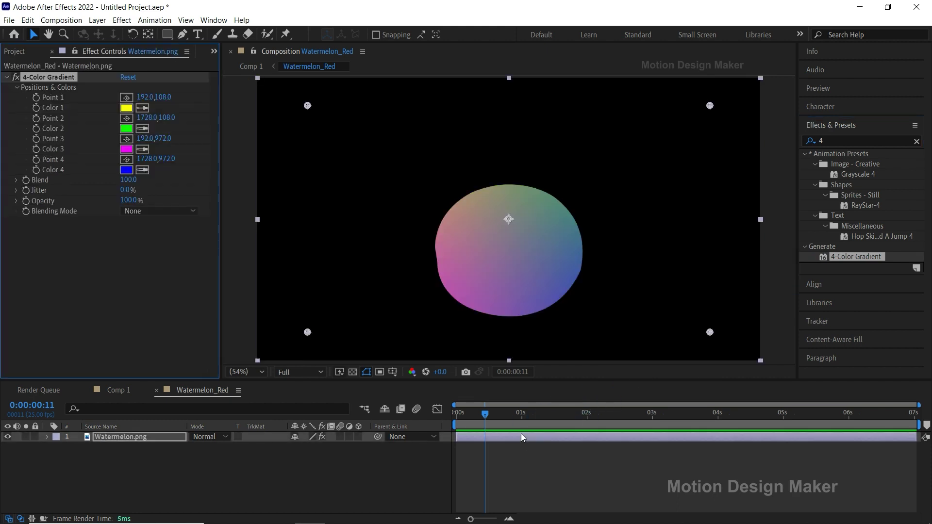
- Place the four gradient points at the watermelon's upper and lower corners
left_click_drag(307, 333, 439, 305)
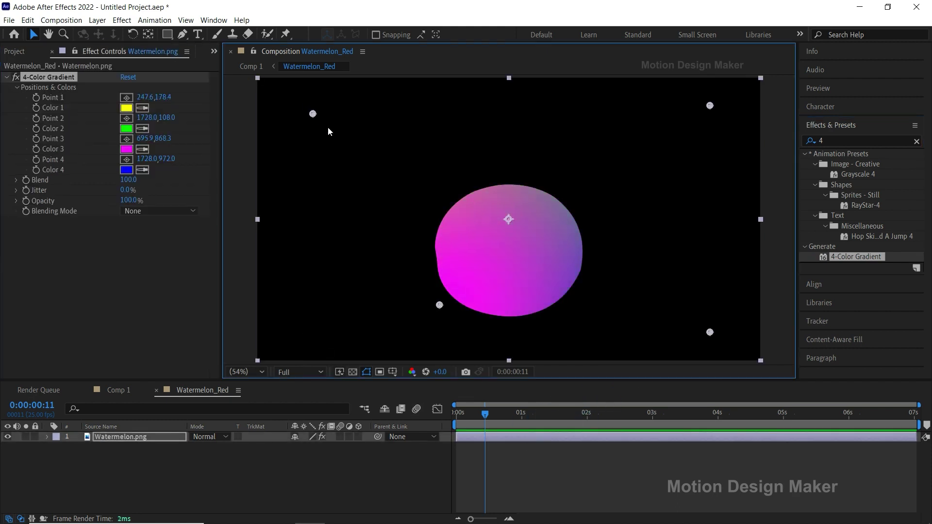
left_click_drag(313, 113, 432, 216)
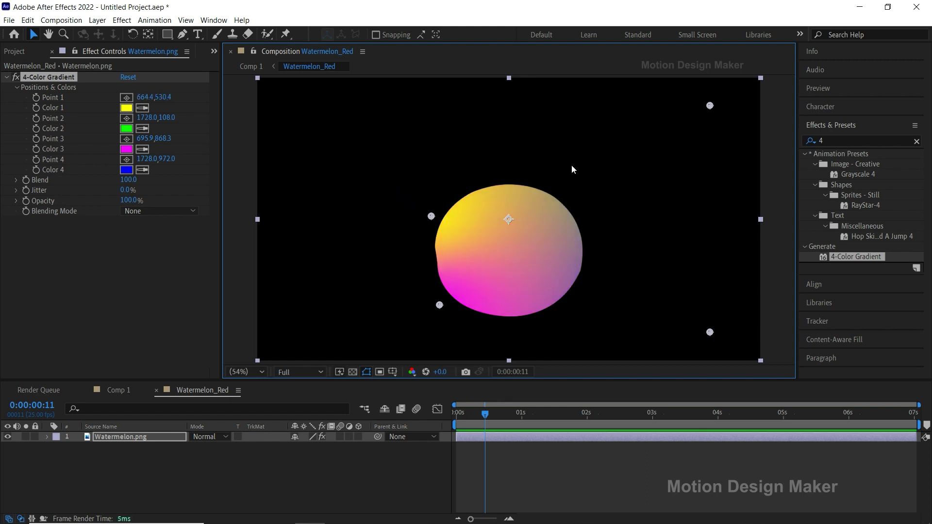
left_click_drag(710, 105, 581, 209)
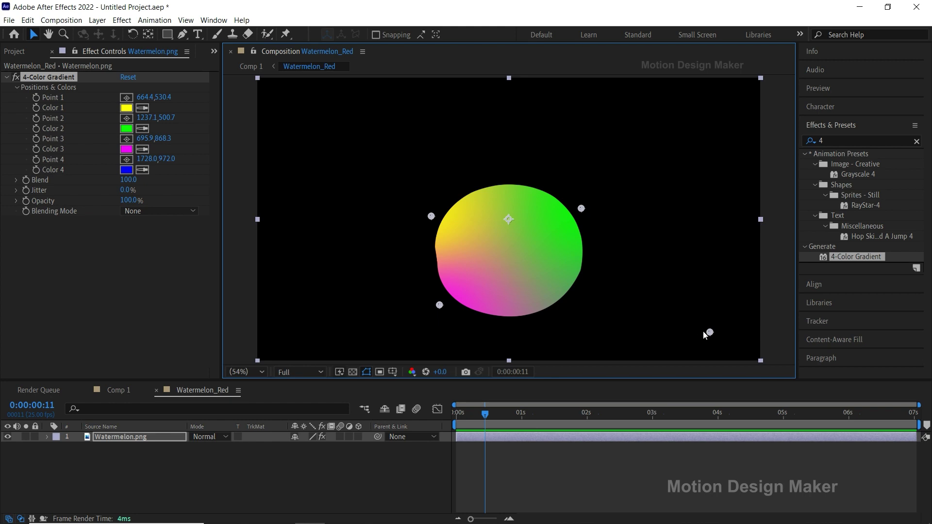
left_click_drag(710, 334, 582, 289)
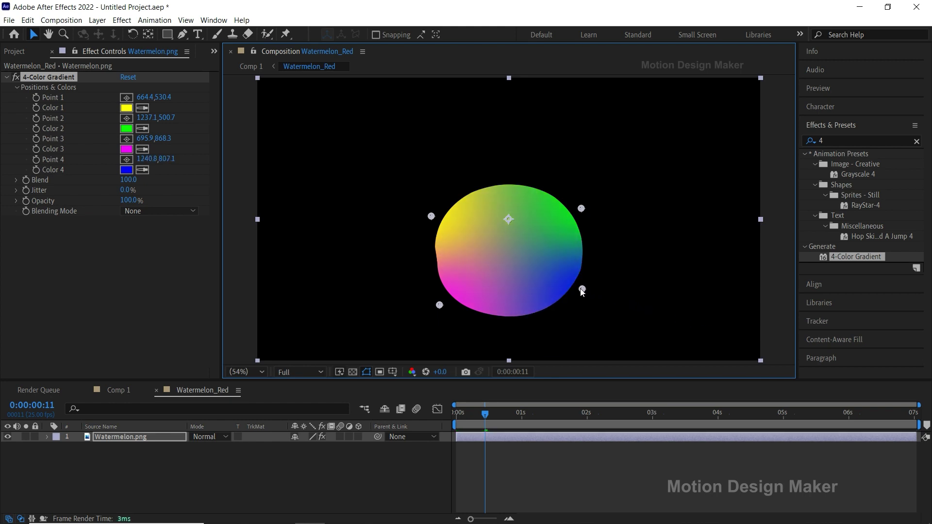
- Set gradient Color 1 from yellow to red and copy that red into Colors 2 and 3
left_click(126, 108)
left_click(495, 318)
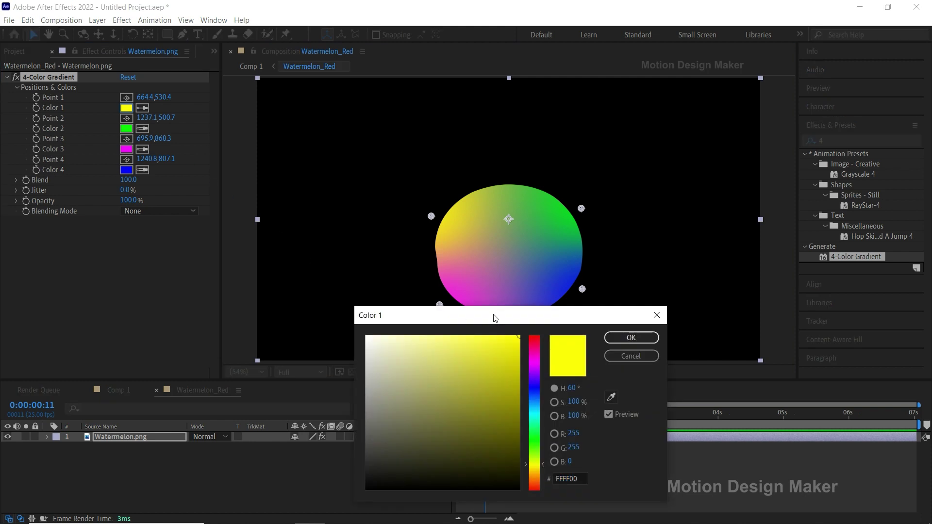
left_click_drag(495, 318, 196, 240)
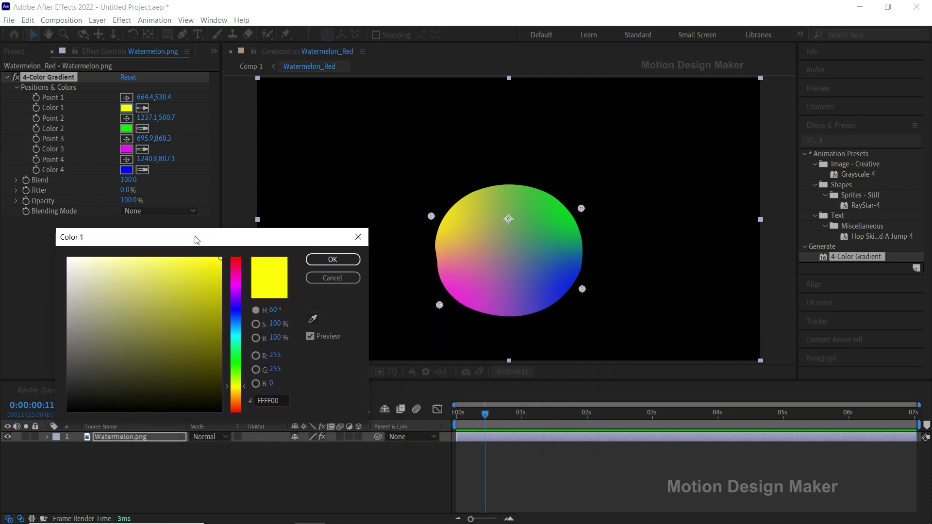
left_click(240, 260)
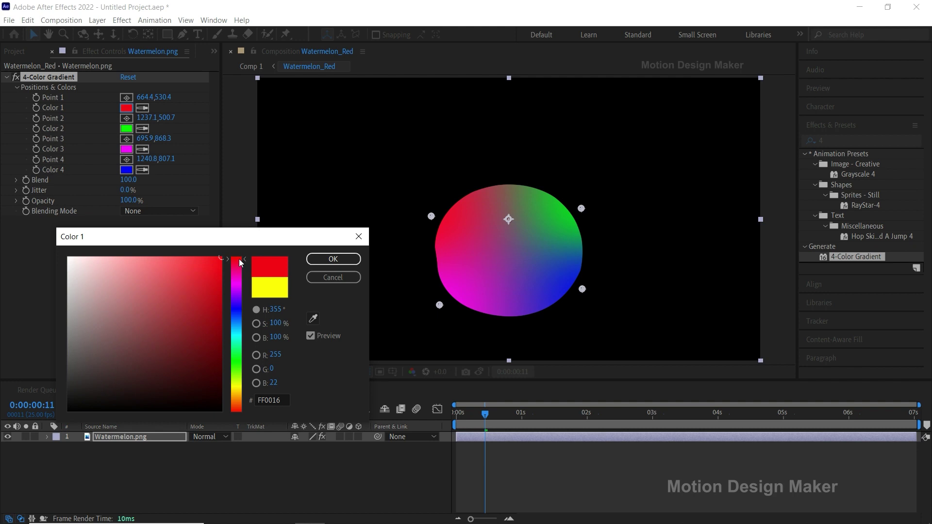
left_click(333, 259)
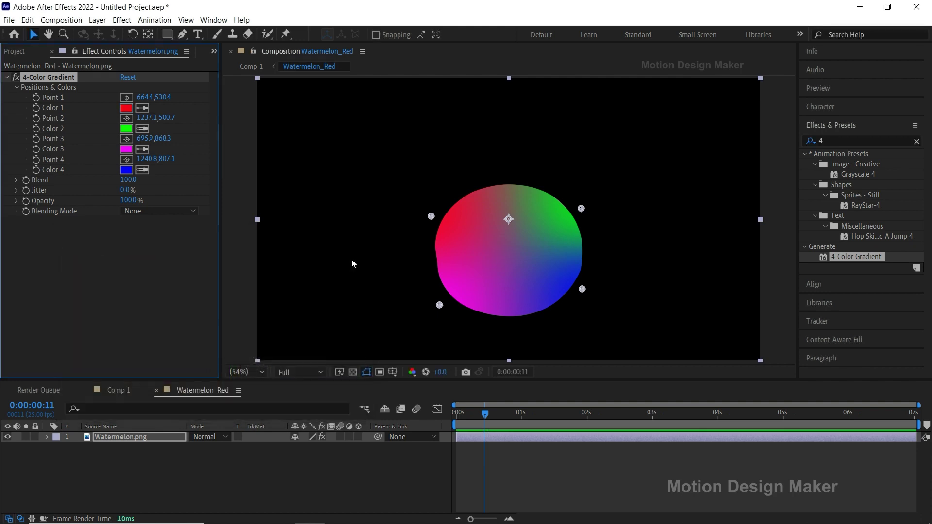
left_click(142, 128)
left_click(126, 108)
left_click(142, 149)
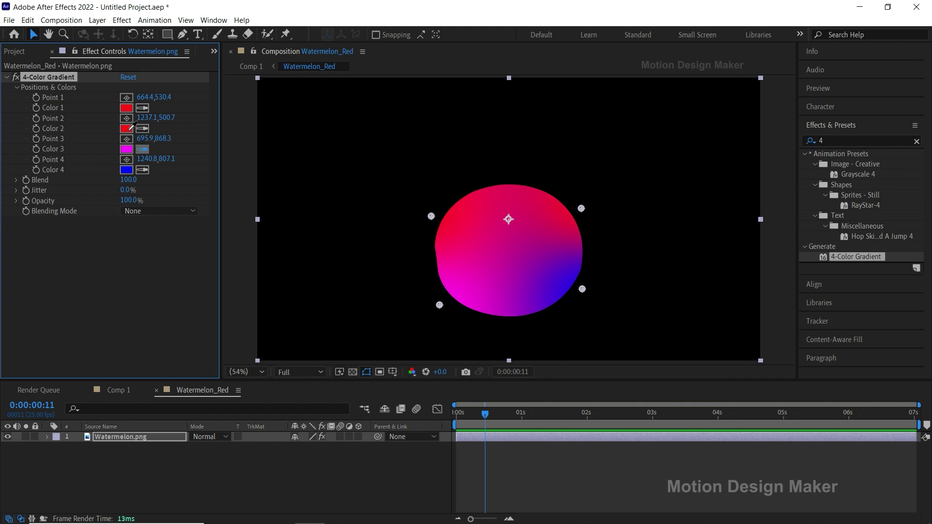
left_click(127, 128)
- Shift Color 3 to a pinker red and make Color 4 a deeper crimson version of it
left_click(133, 150)
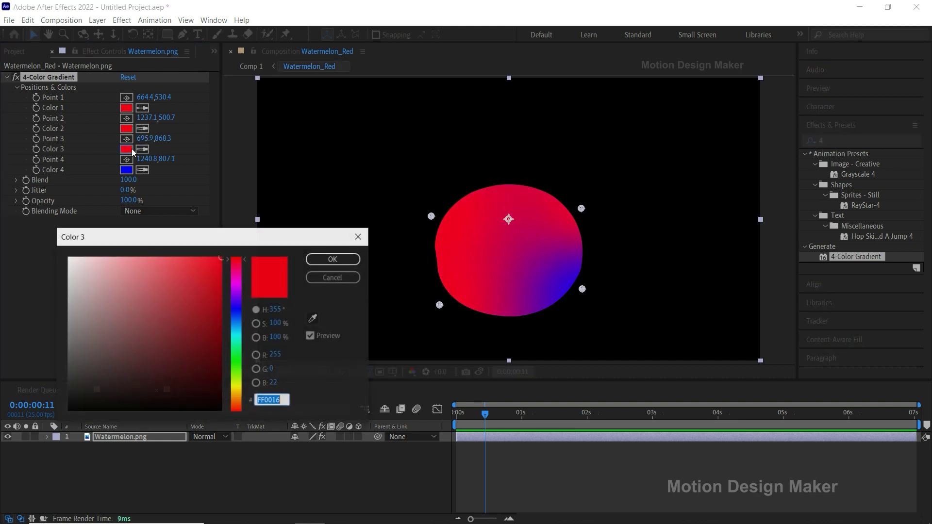
left_click_drag(243, 261, 215, 279)
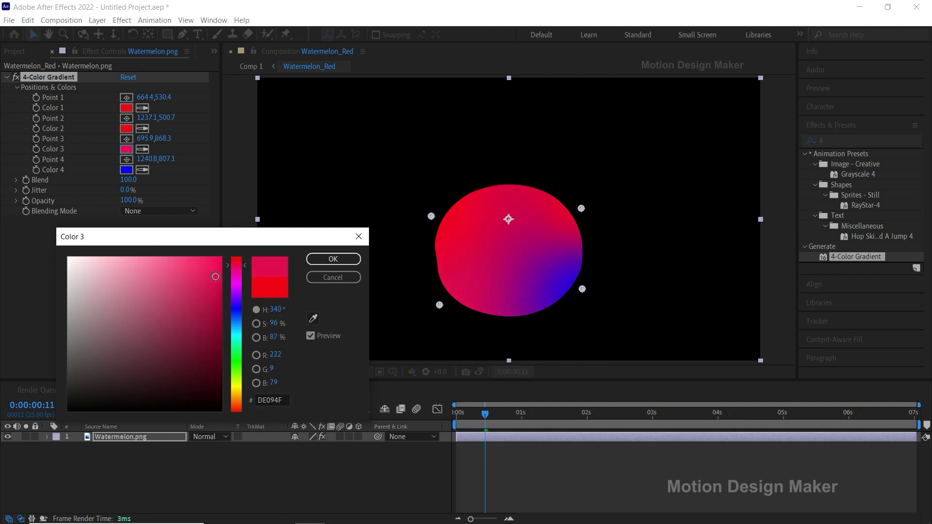
left_click(352, 262)
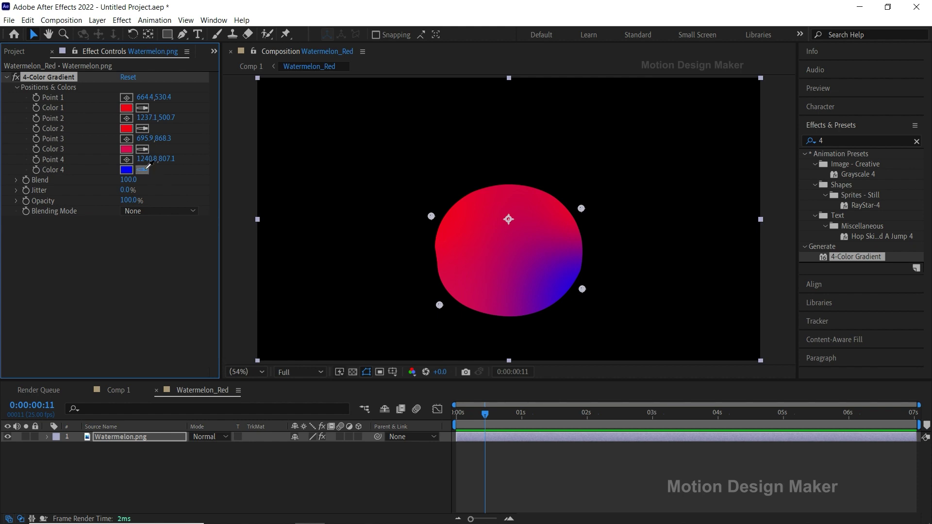
left_click(130, 150)
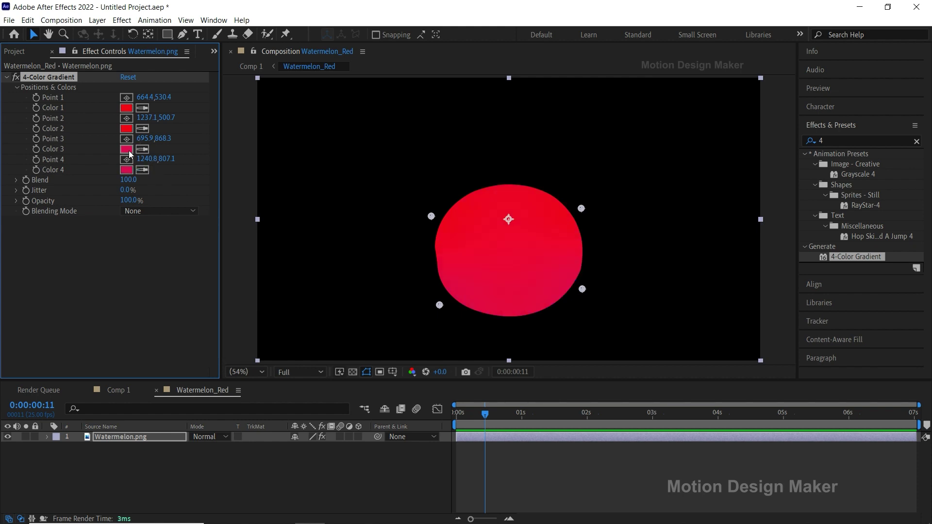
left_click(126, 170)
left_click_drag(215, 281, 217, 324)
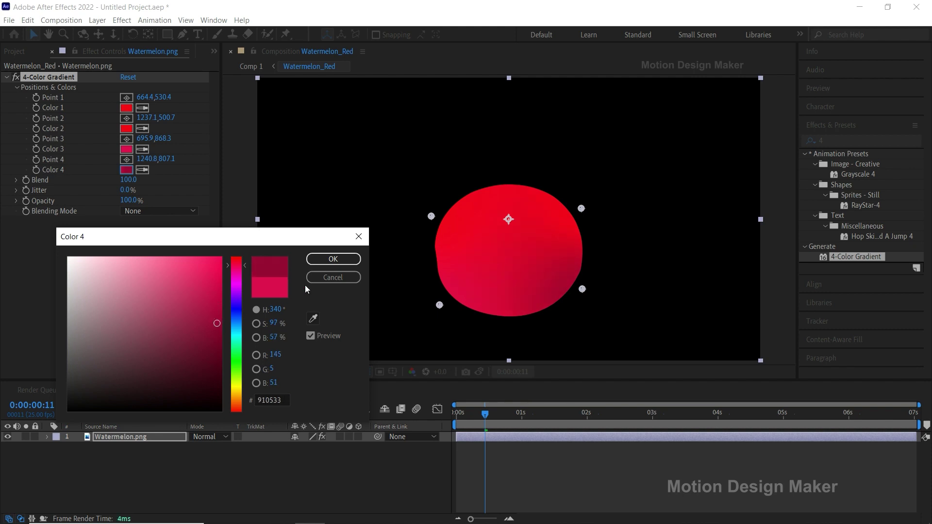
left_click(342, 256)
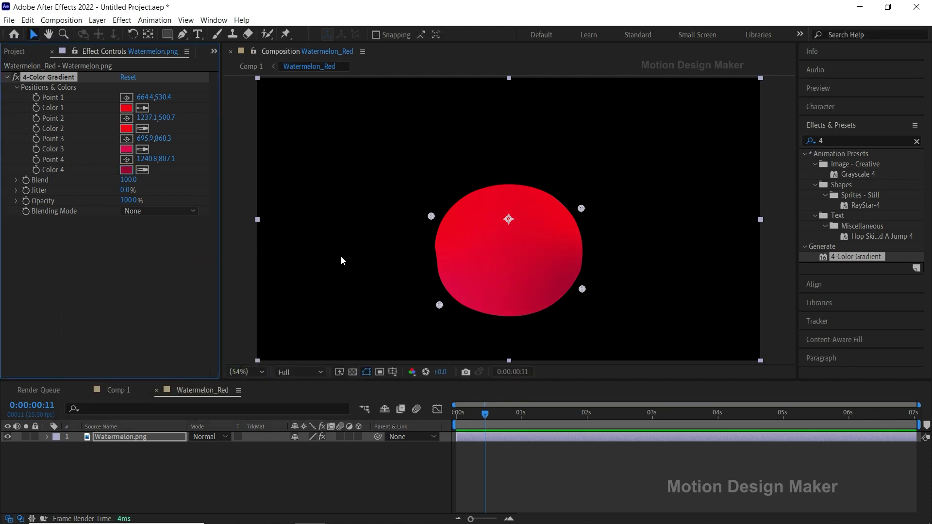
- Make Color 3 purple, move point 3 toward the fruit's lower edge, match Color 4, and deselect
left_click(129, 150)
left_click_drag(216, 280, 219, 336)
left_click_drag(243, 270, 242, 276)
left_click_drag(220, 332, 221, 319)
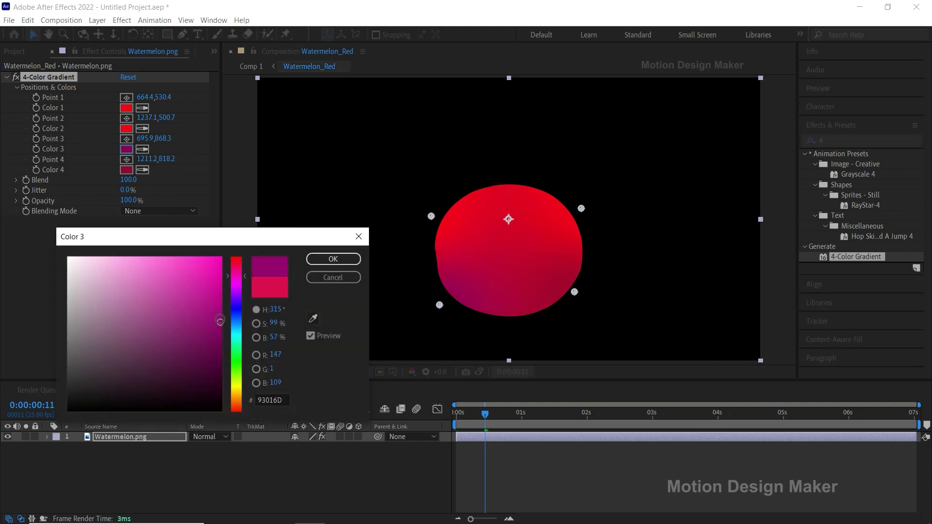
left_click(349, 262)
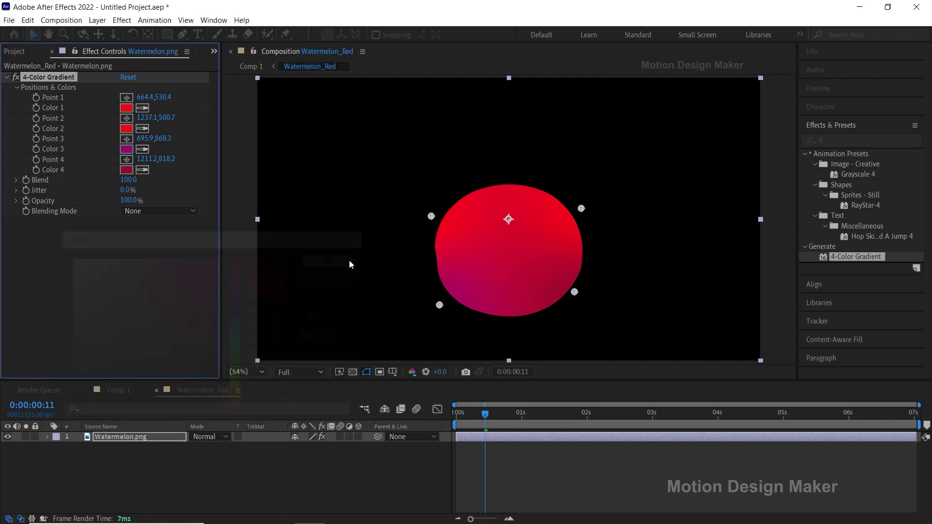
left_click_drag(440, 305, 450, 301)
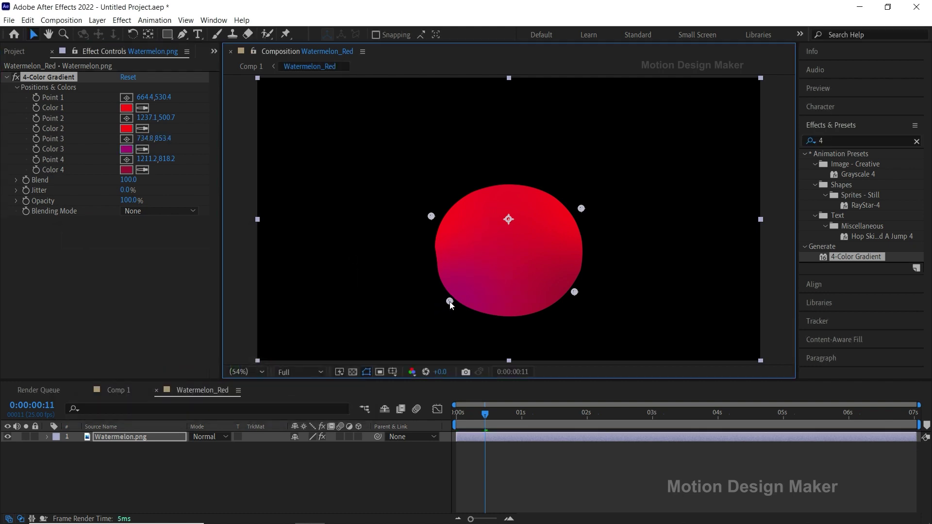
left_click(142, 169)
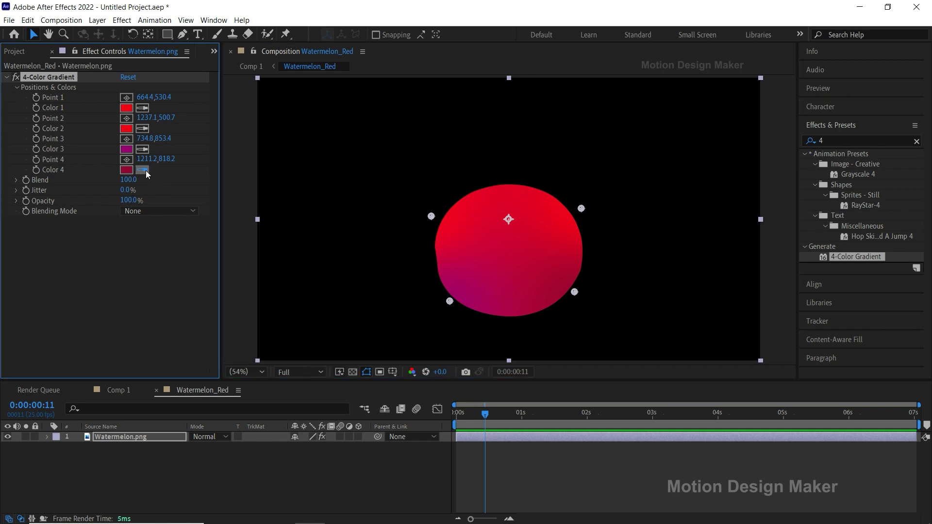
left_click(130, 151)
left_click(488, 450)
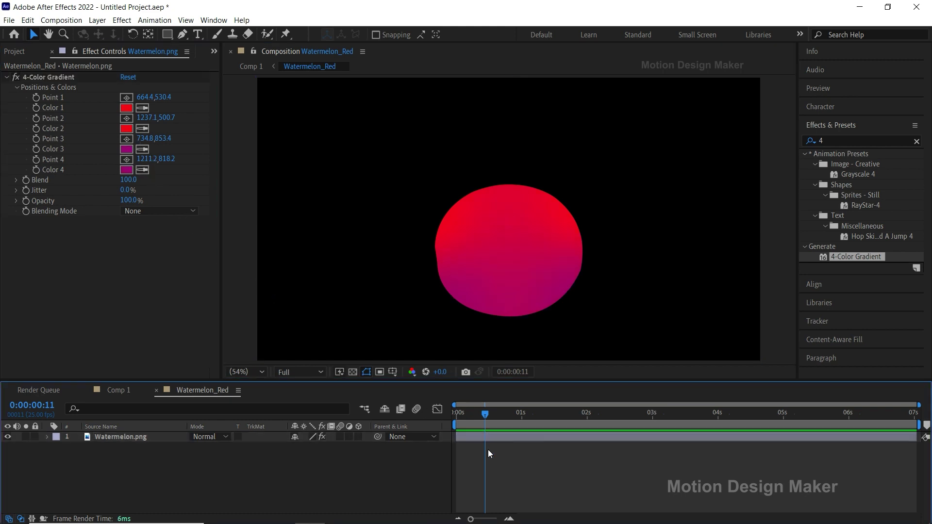
- Return to Comp 1 and delete the Shatter effect from the soloed Watermelon_Red layer
key("Tab")
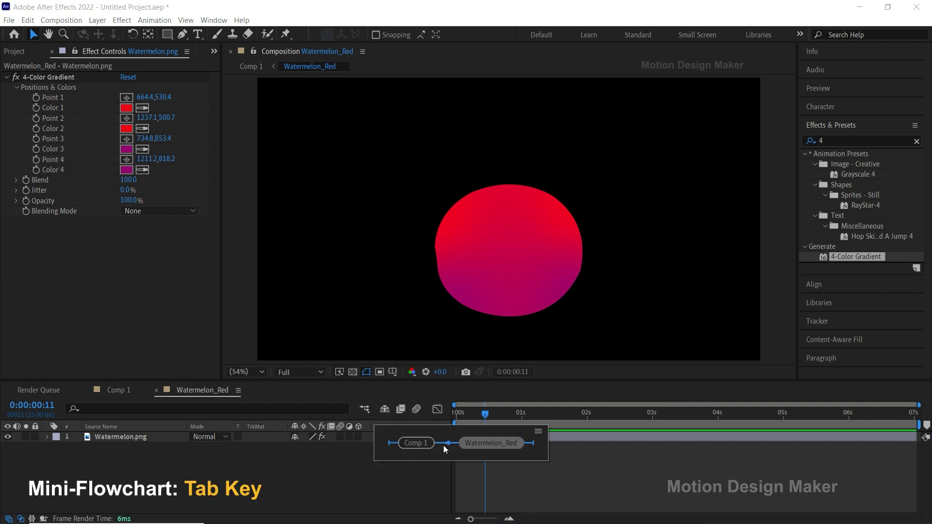
left_click(418, 444)
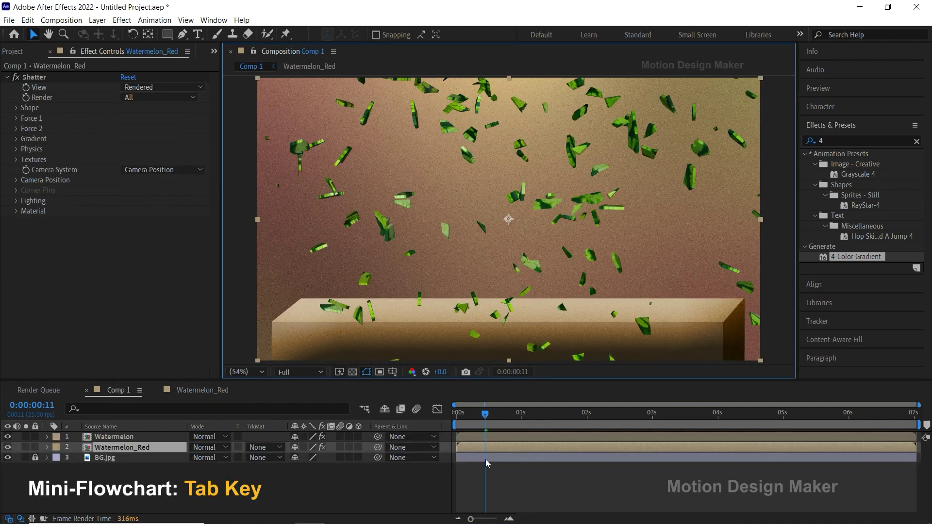
left_click(497, 470)
left_click_drag(485, 418, 480, 419)
left_click(479, 444)
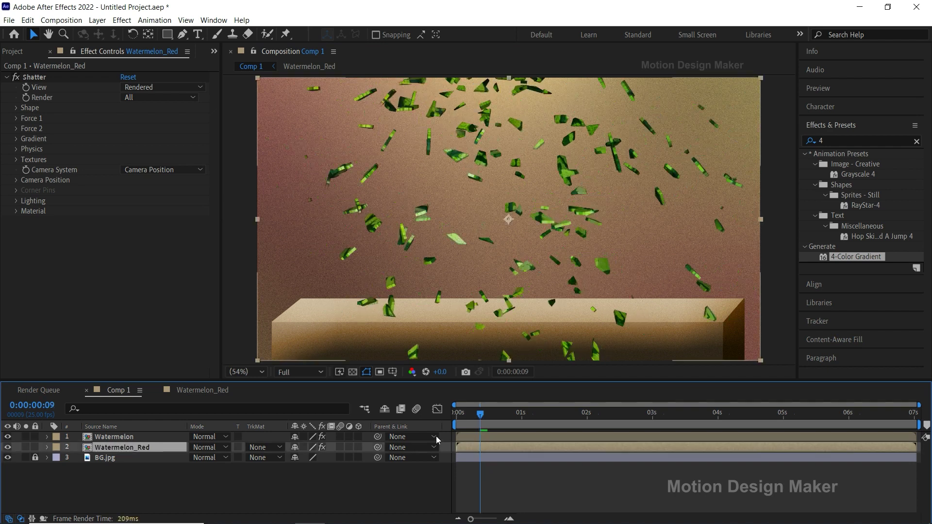
left_click(27, 447)
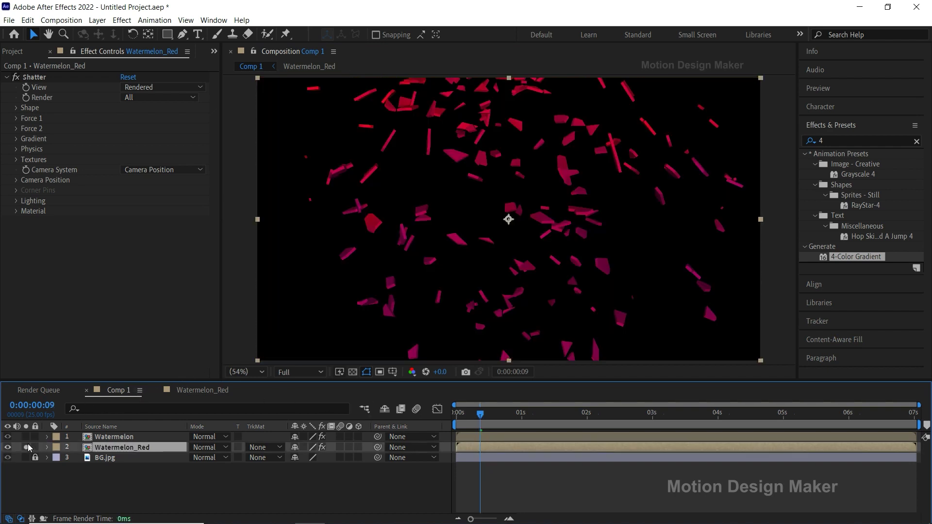
left_click(43, 81)
key("Delete")
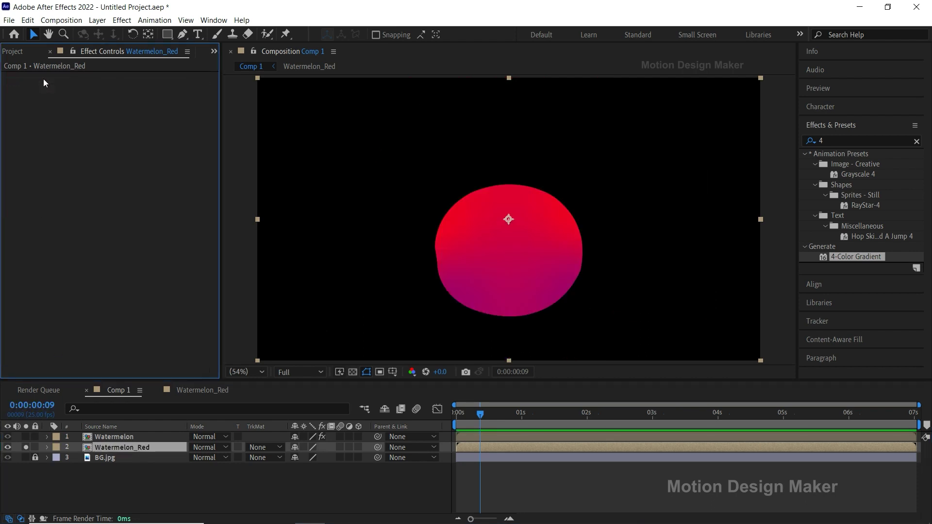
left_click(26, 445)
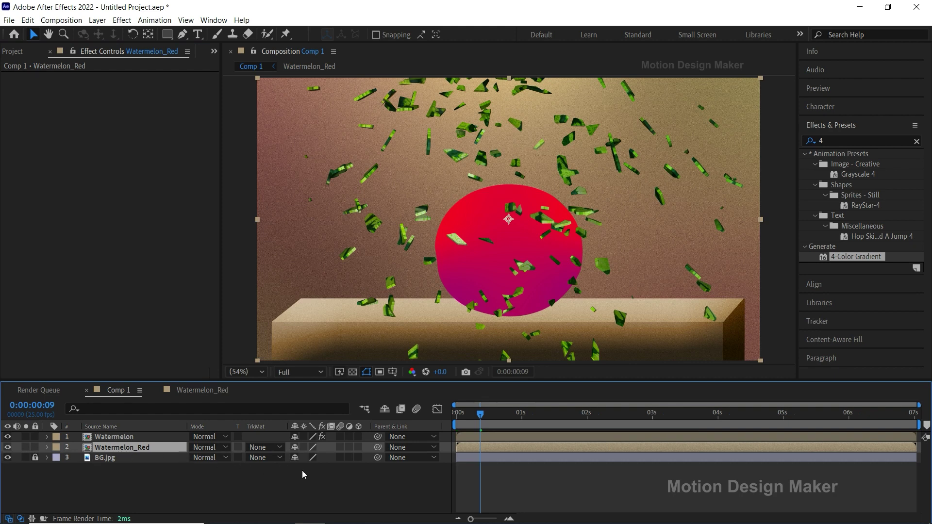
- Preview the burst from frame 5, then hide the Watermelon_Red layer
left_click_drag(481, 414, 457, 418)
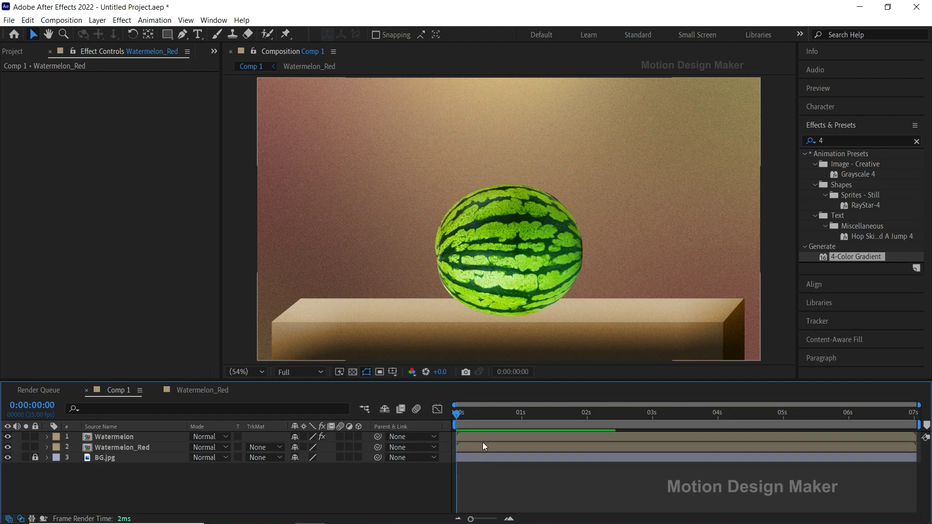
key("space")
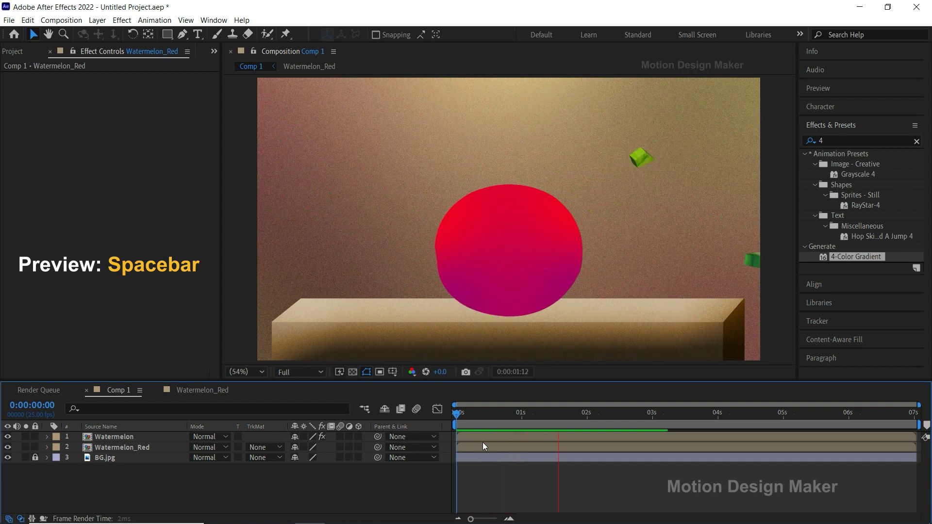
left_click_drag(551, 425, 471, 426)
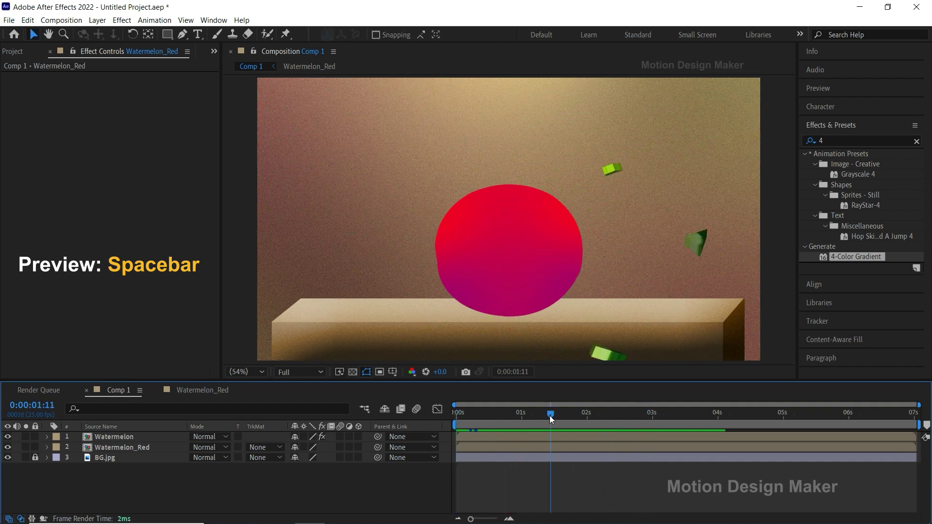
left_click(471, 444)
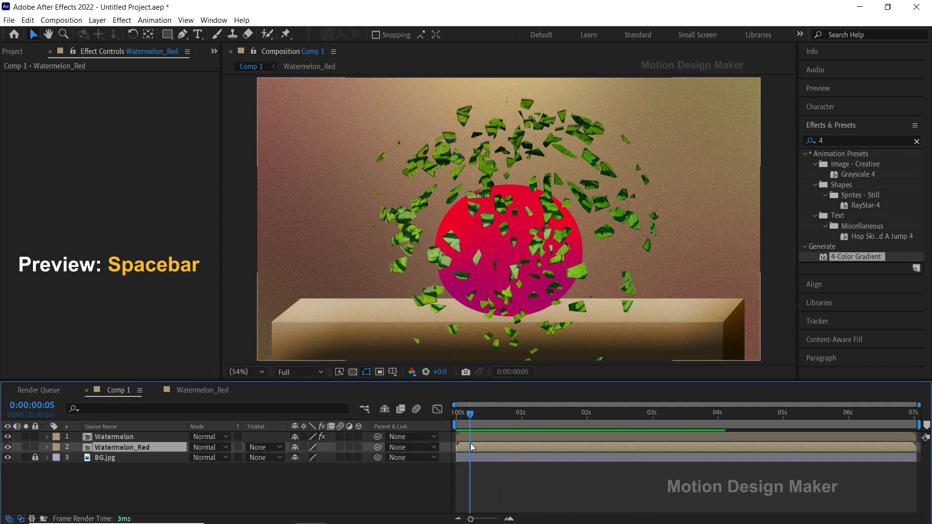
left_click(8, 448)
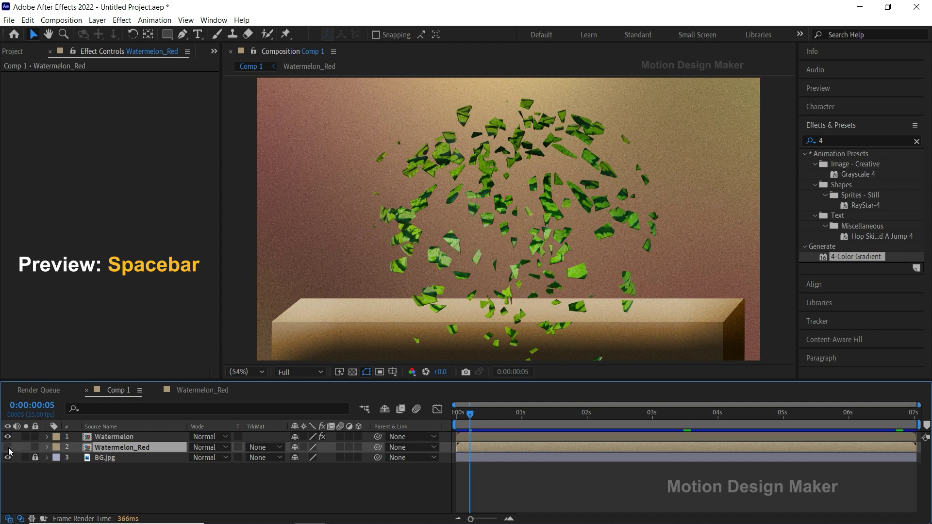
left_click(152, 438)
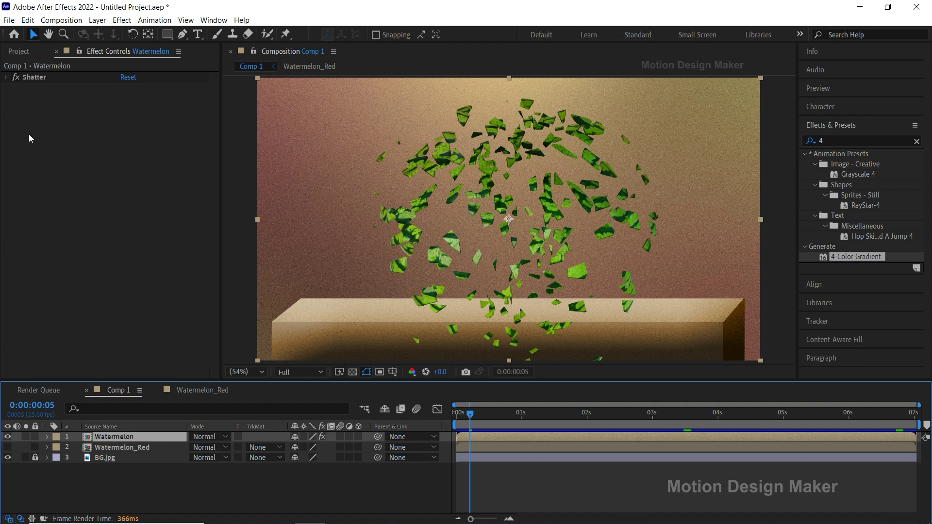
- Expand Shatter's Textures on Watermelon and set Back Layer to Watermelon_Red
left_click(7, 77)
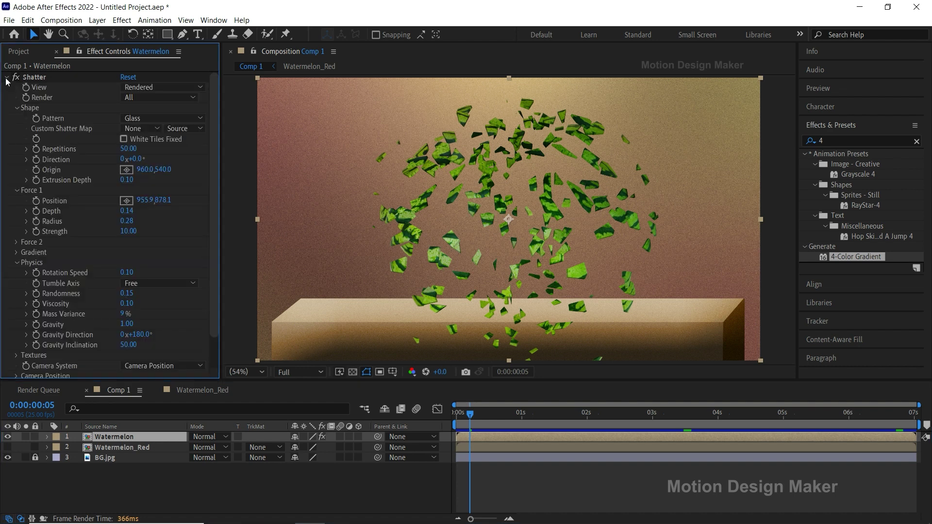
left_click(18, 355)
scroll(19, 357, "down", 3)
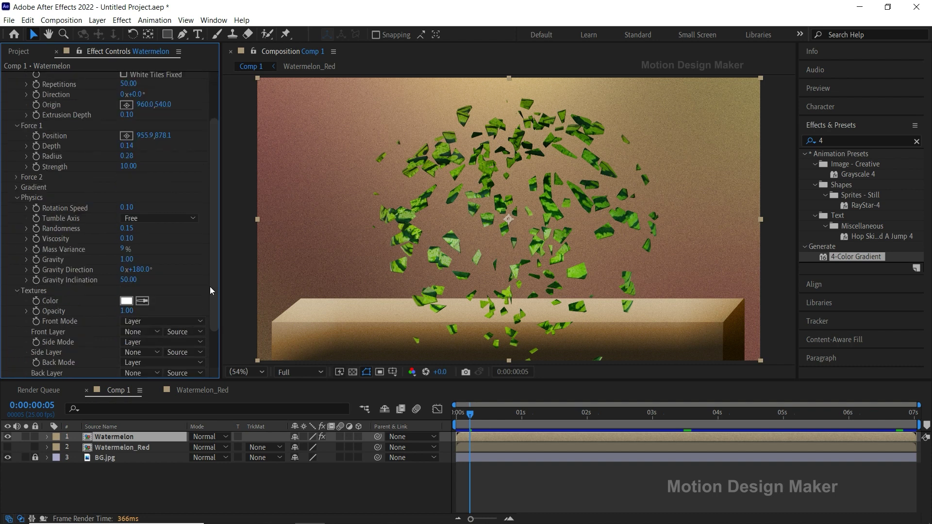
scroll(213, 305, "down", 3)
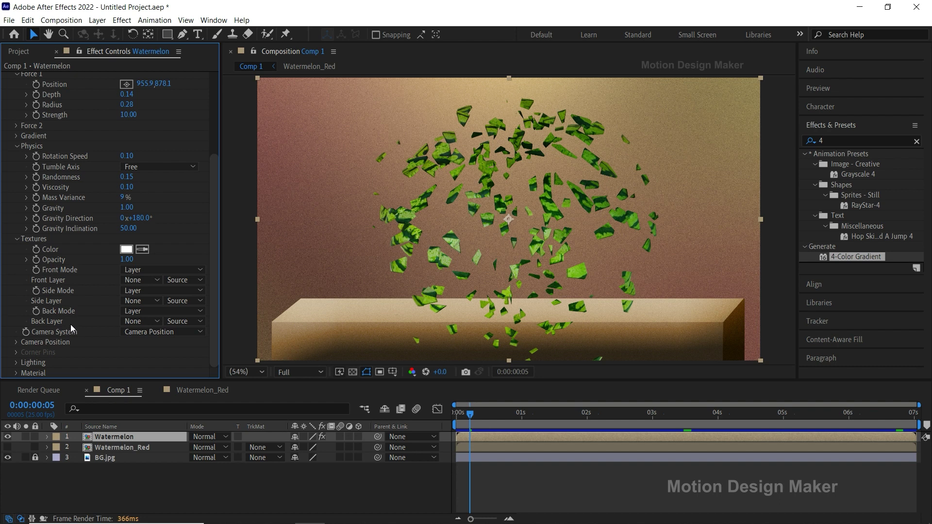
left_click(157, 321)
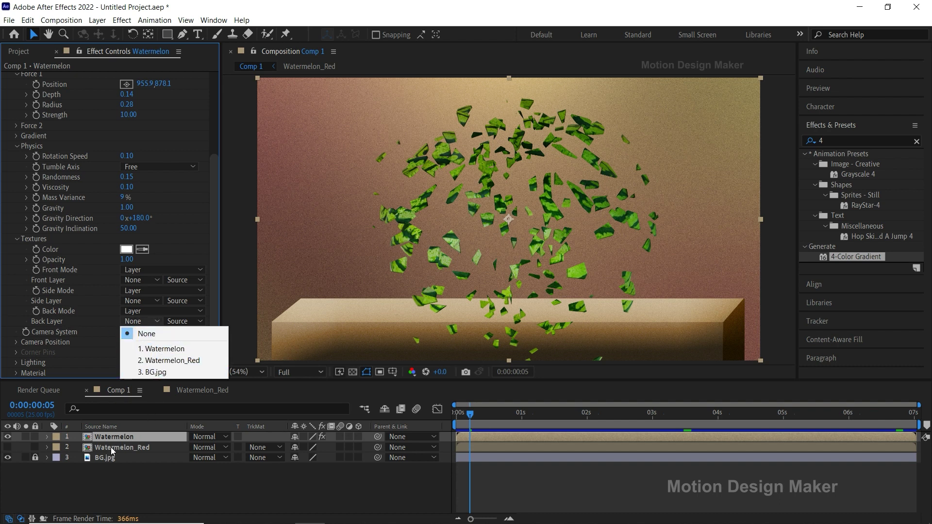
left_click(176, 360)
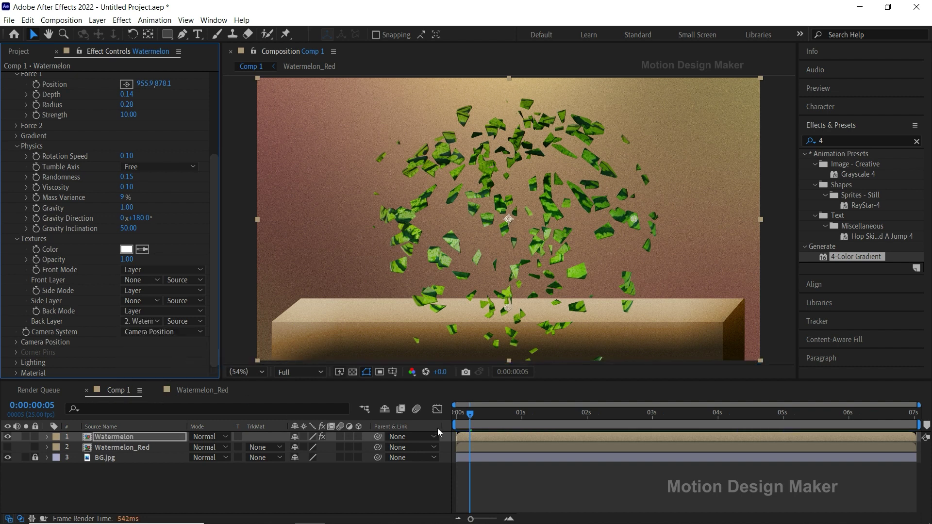
- Set Side Layer to Watermelon_Red as well and scrub to frame 13 to check the shards
left_click_drag(470, 415, 484, 421)
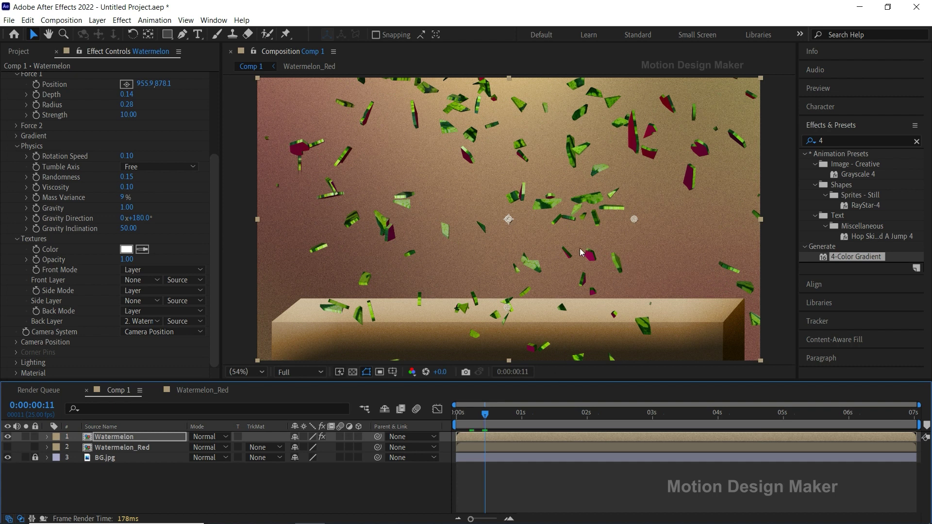
left_click(580, 264)
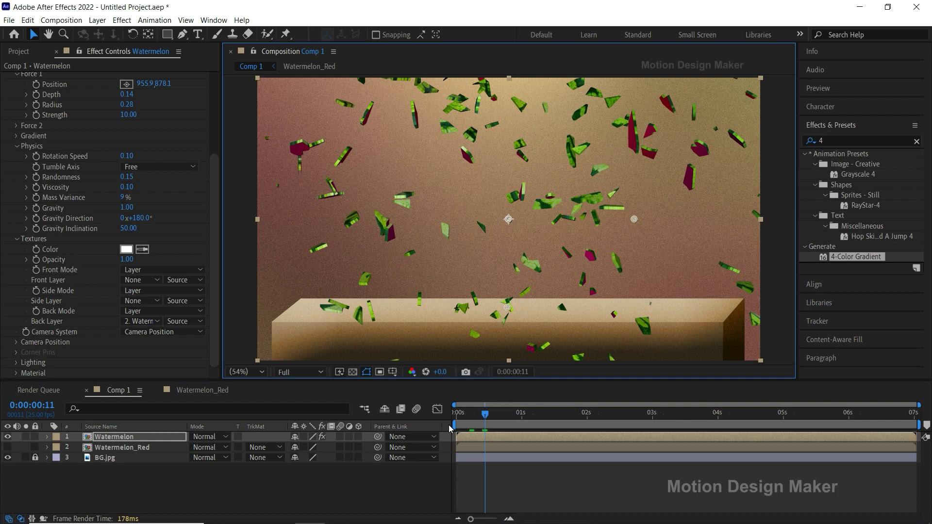
left_click(155, 301)
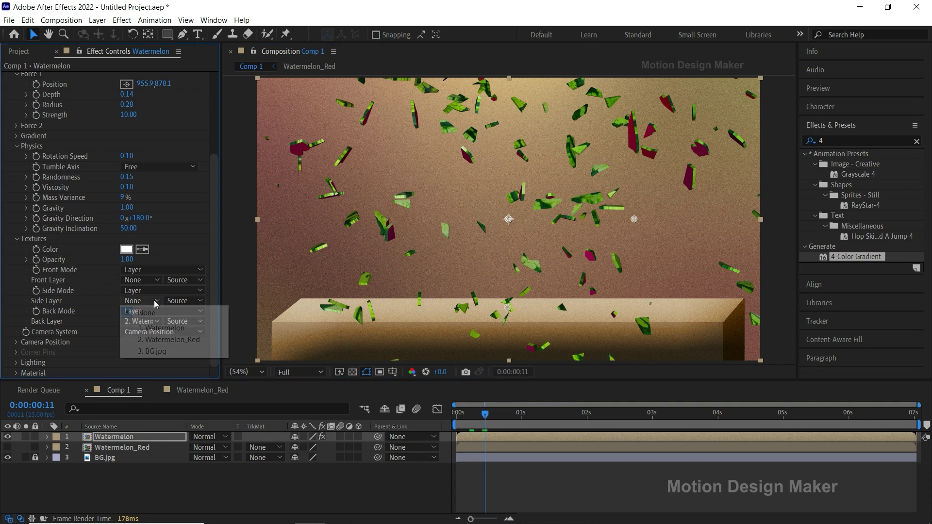
left_click(178, 340)
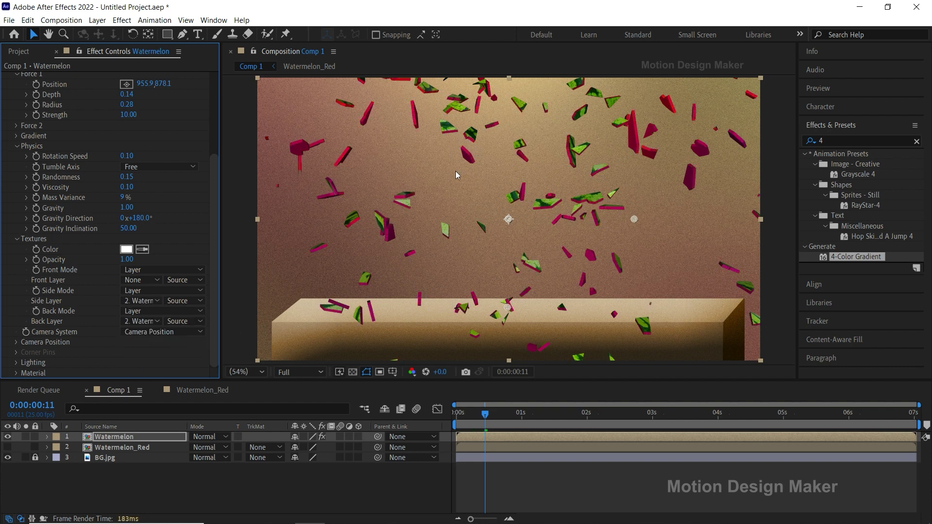
left_click(456, 413)
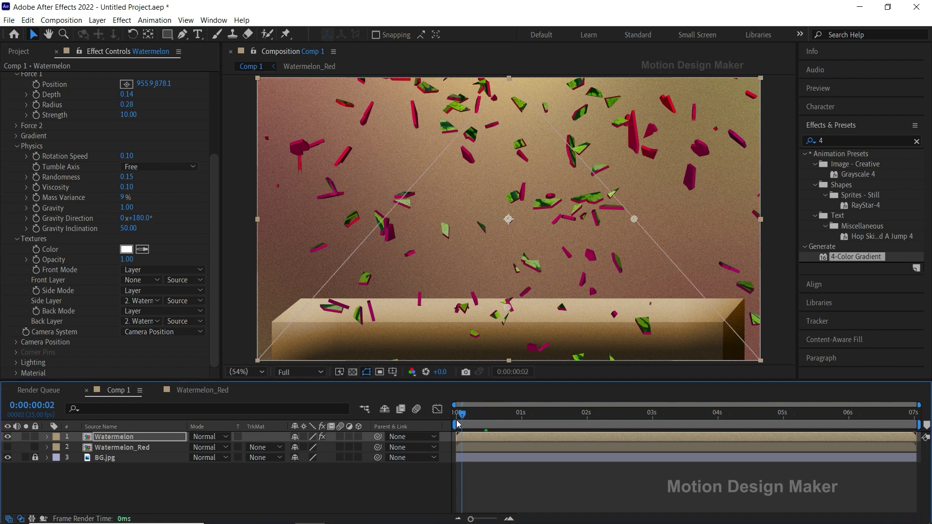
left_click(491, 416)
- Inside Watermelon_Red, change gradient Color 3 to crimson #98021F and sample it into Color 4
double_click(489, 448)
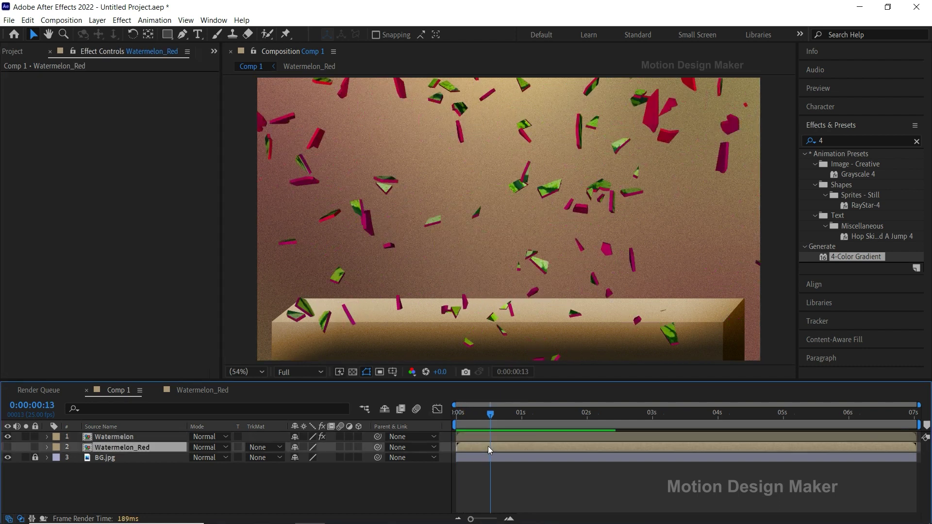
left_click(489, 439)
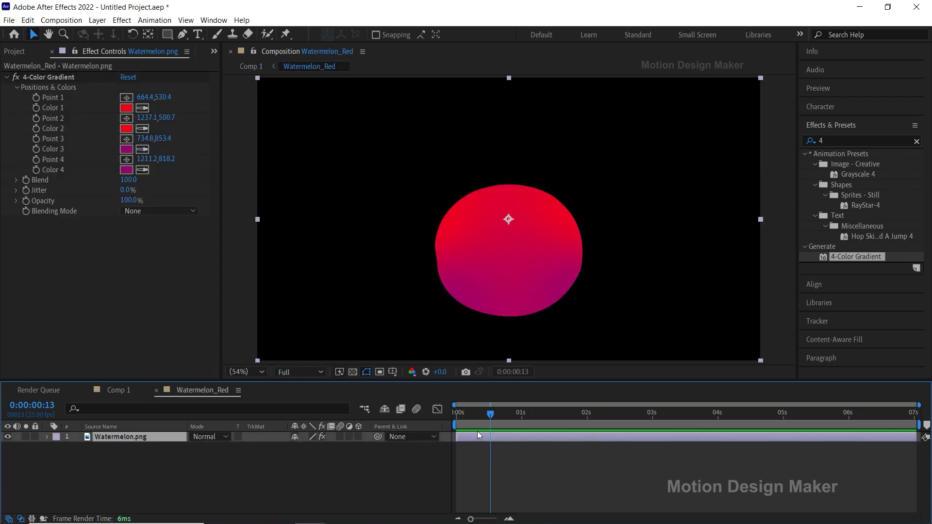
left_click(126, 149)
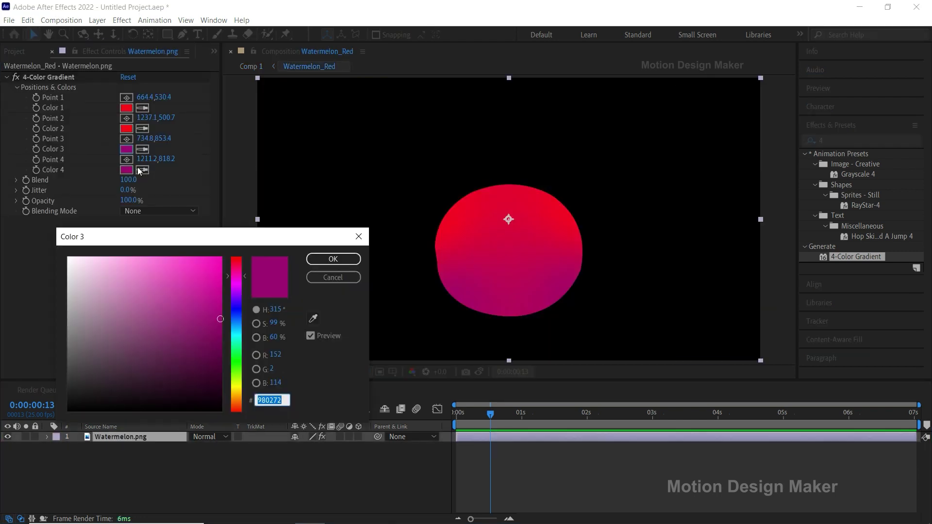
left_click_drag(244, 269, 244, 263)
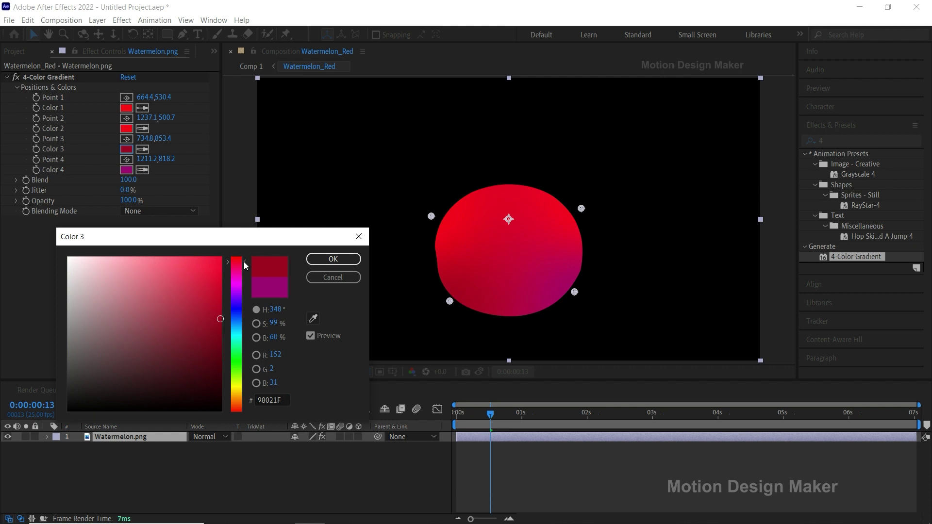
left_click(335, 259)
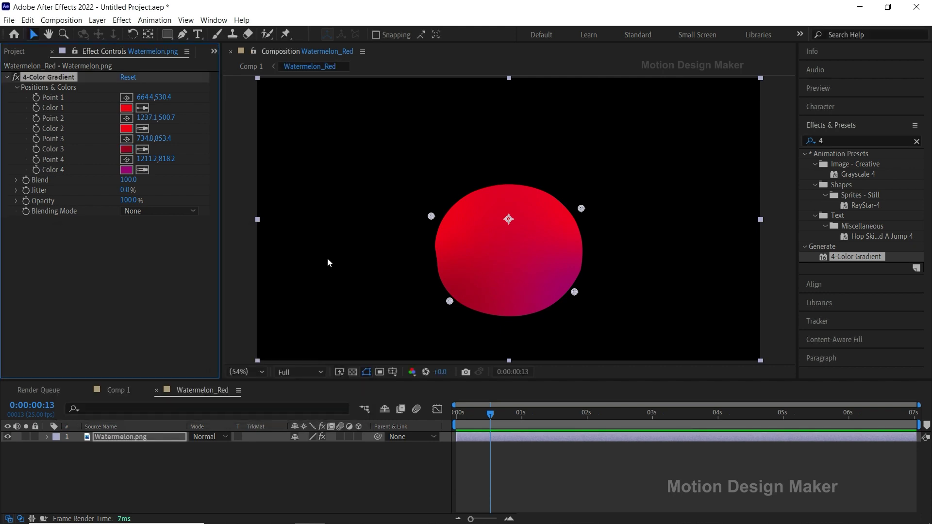
left_click(142, 170)
left_click(126, 152)
left_click(471, 449)
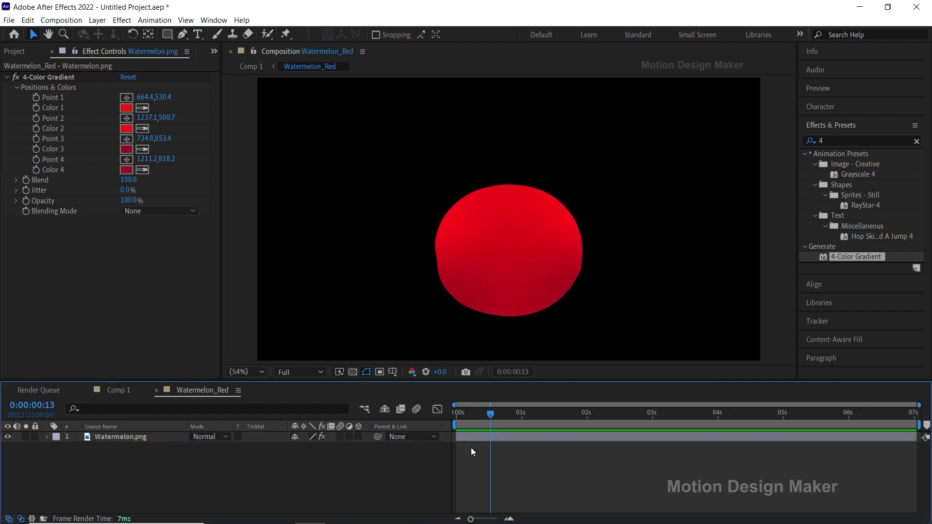
key("Tab")
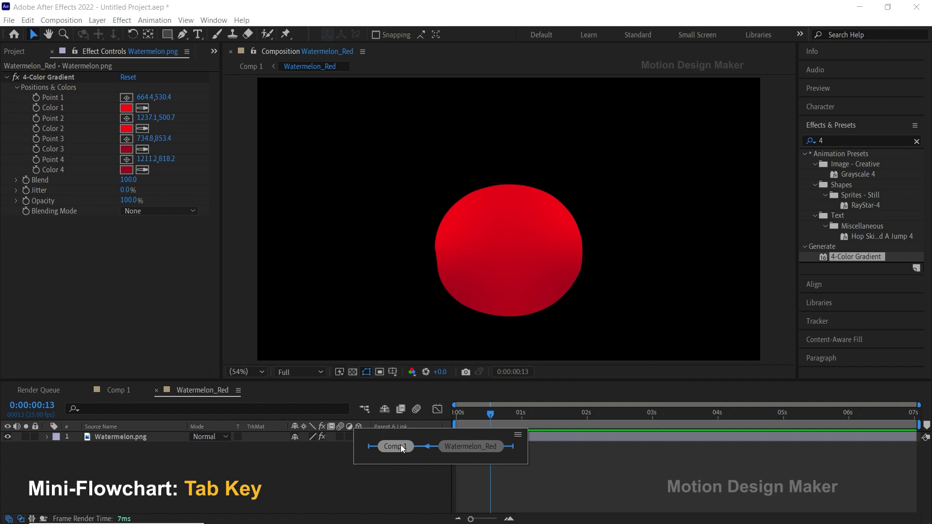
- Back in Comp 1, preview the shatter from the start and scrub near its beginning
left_click(402, 446)
left_click_drag(490, 414, 450, 421)
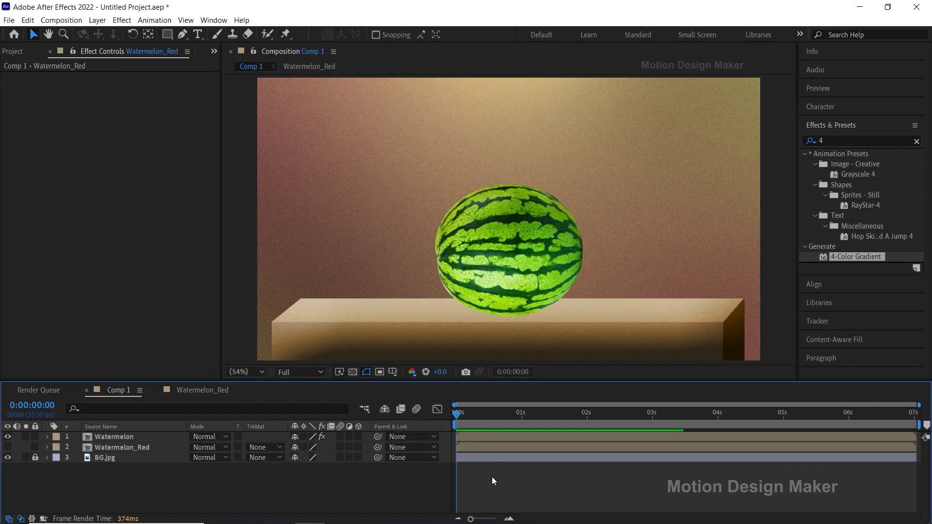
key("space")
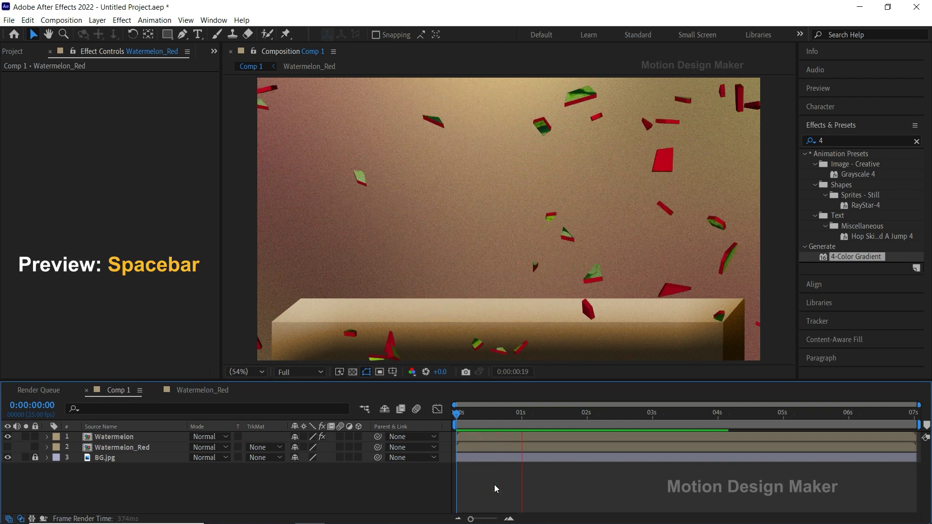
key("space")
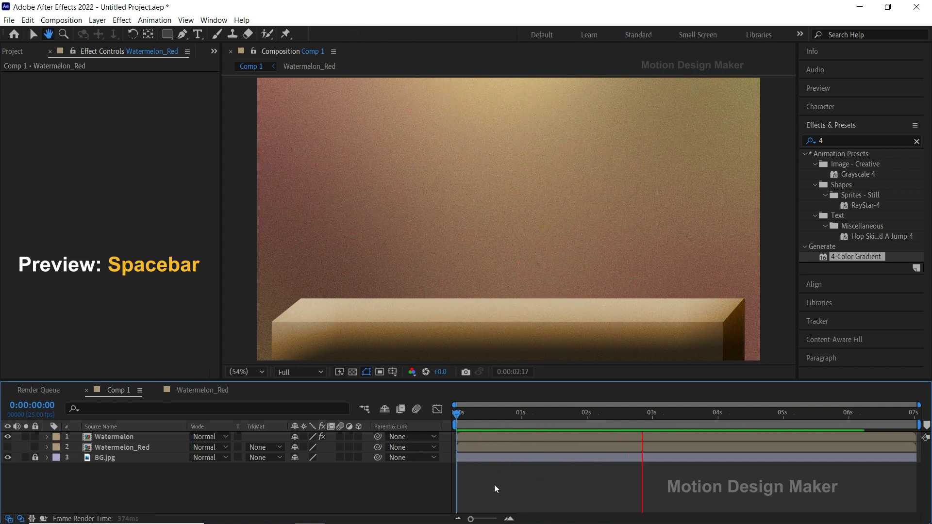
mouse_move(638, 430)
left_mouse_down()
mouse_move(461, 426)
mouse_move(484, 429)
left_mouse_up()
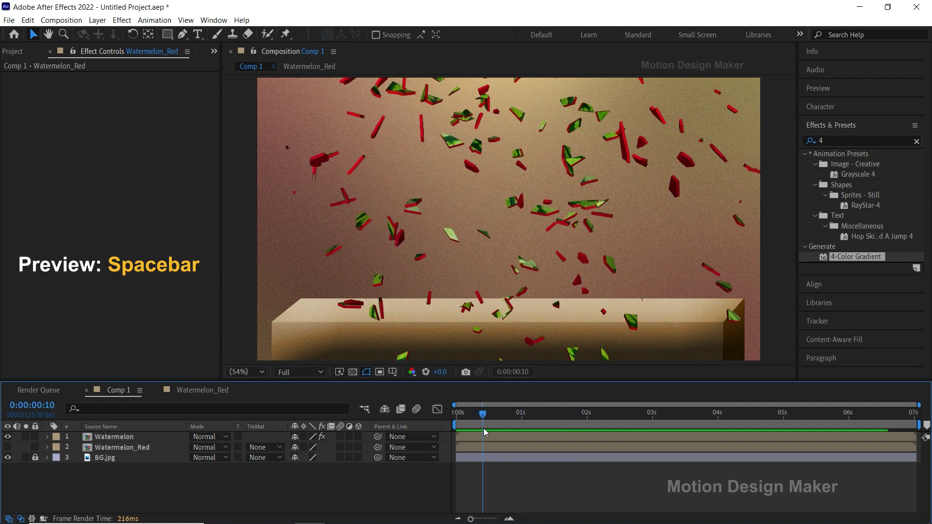
- Duplicate Watermelon_Red, make the copy visible, and rename it Watermelon_Red_Shatter
left_click(485, 447)
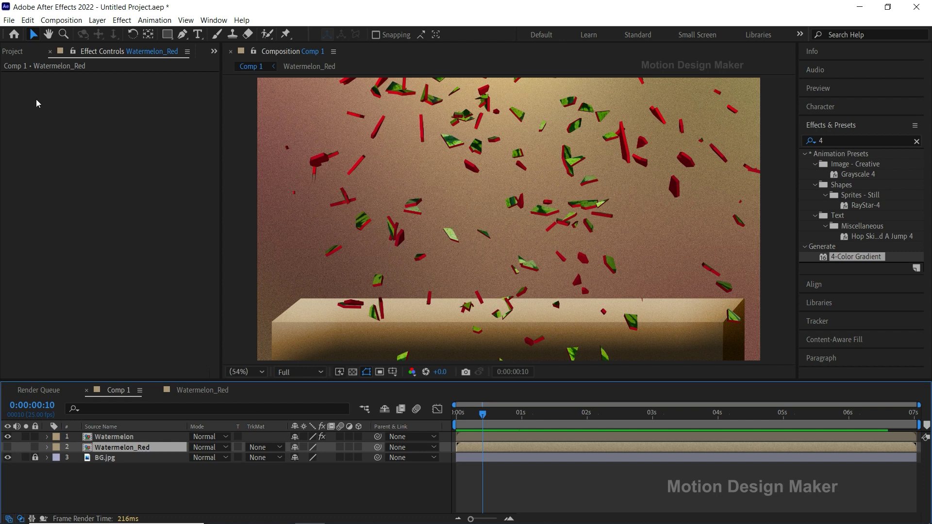
left_click(27, 21)
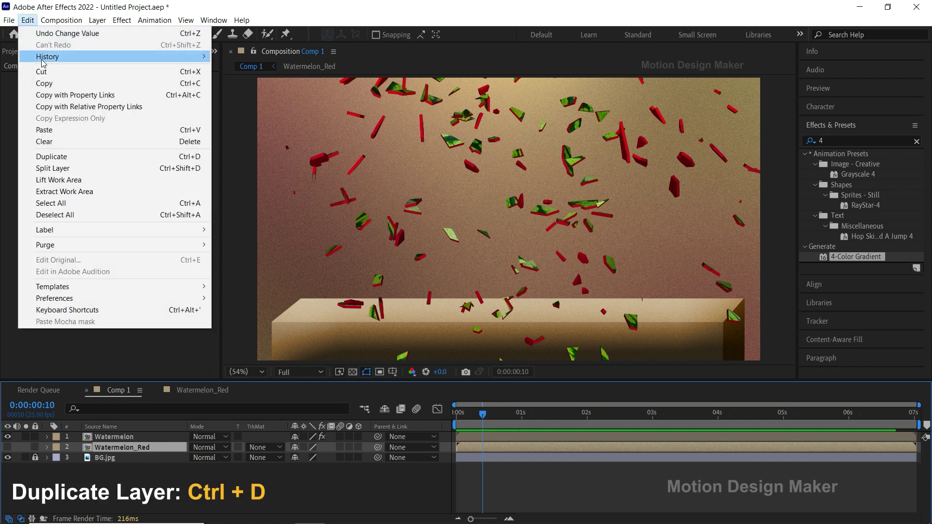
left_click(96, 156)
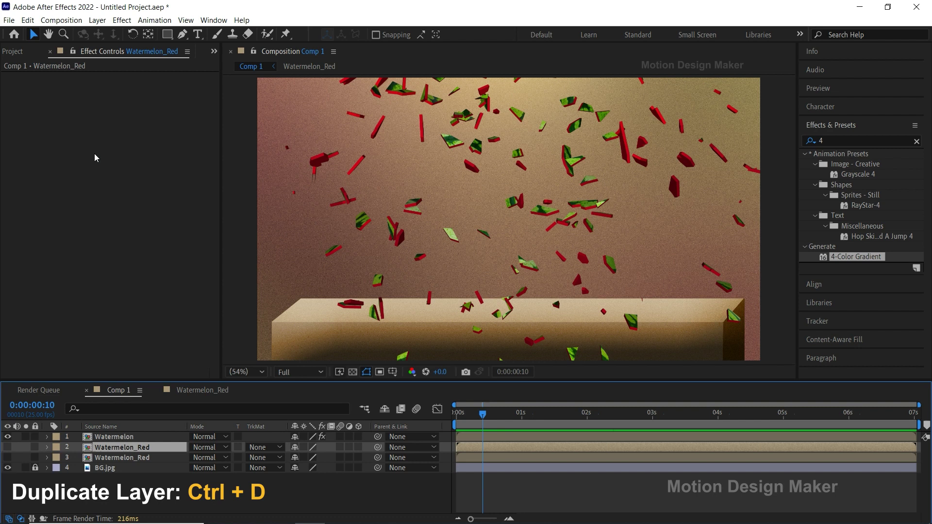
left_click(8, 457)
left_click(117, 462)
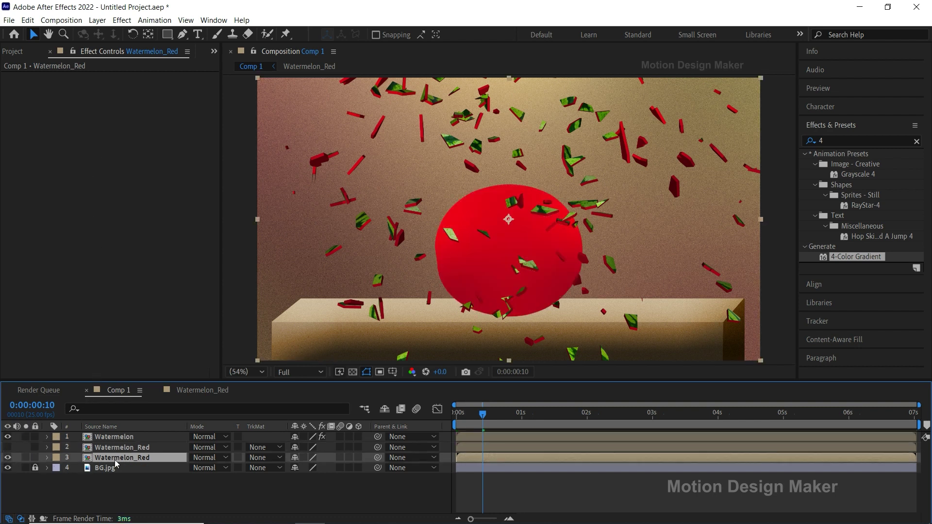
key("Return")
type("Shatter")
key("Return")
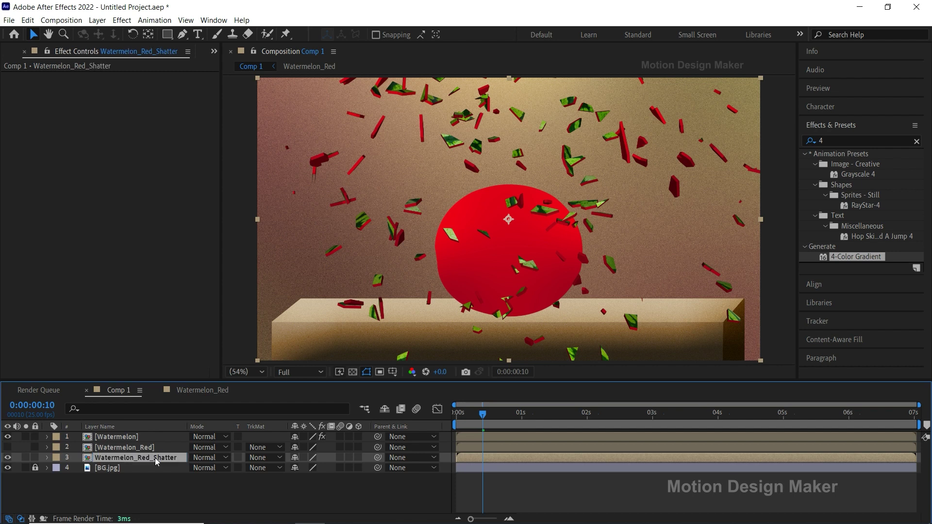
- Copy Watermelon's Shatter effect and paste it onto the soloed Watermelon_Red_Shatter layer
left_click(143, 438)
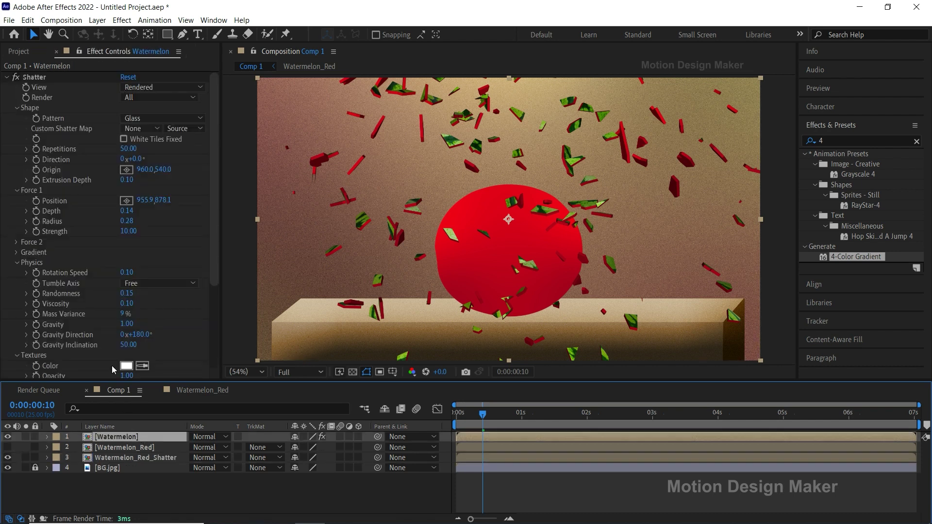
left_click(39, 79)
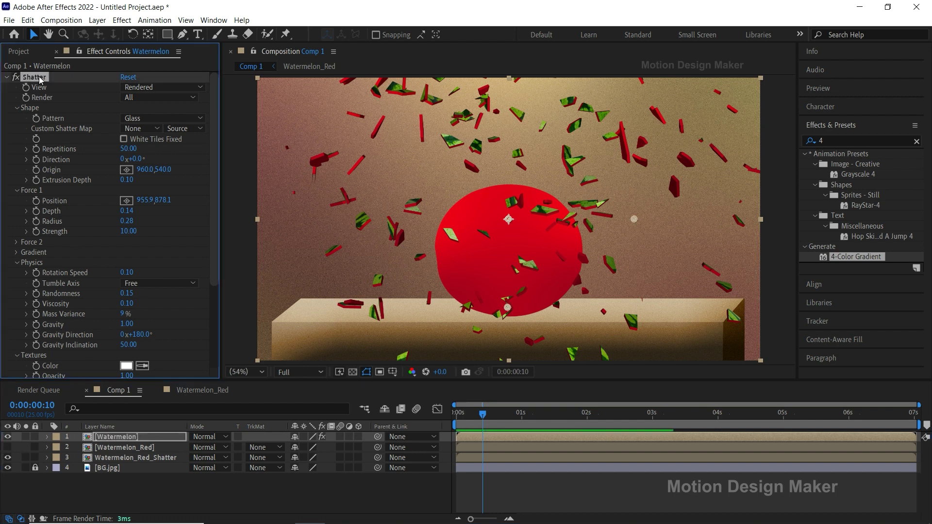
left_click(28, 21)
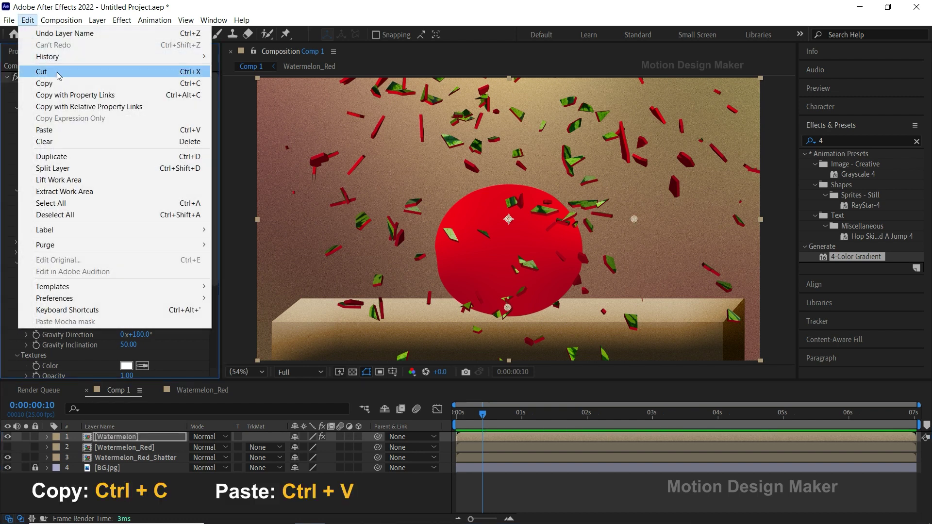
left_click(71, 82)
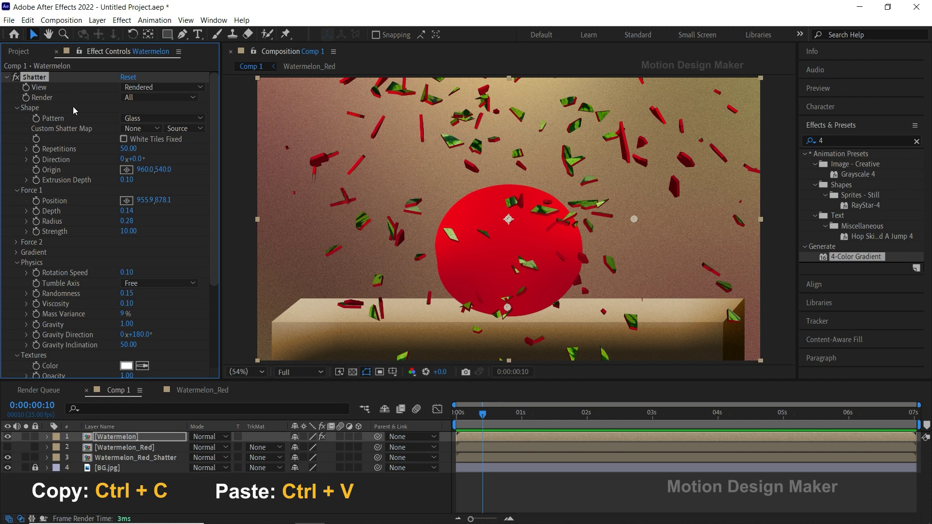
left_click(117, 458)
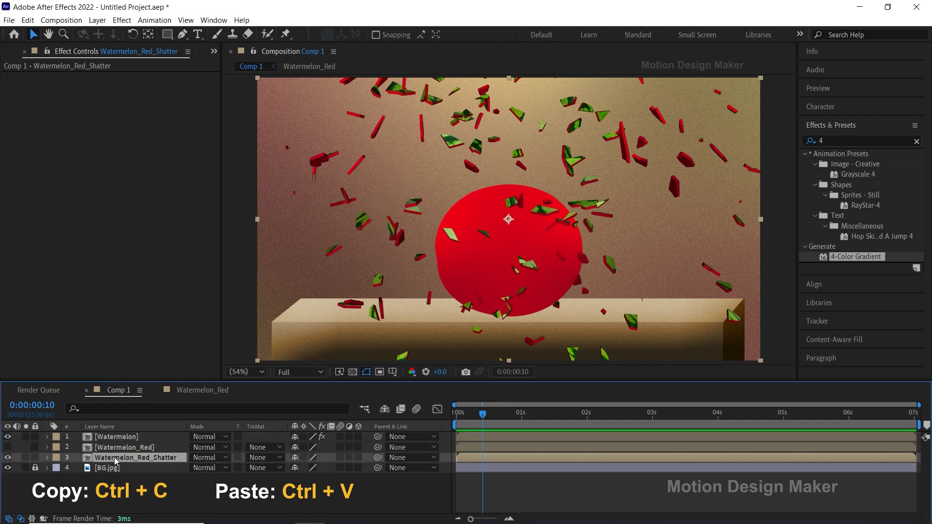
left_click(26, 457)
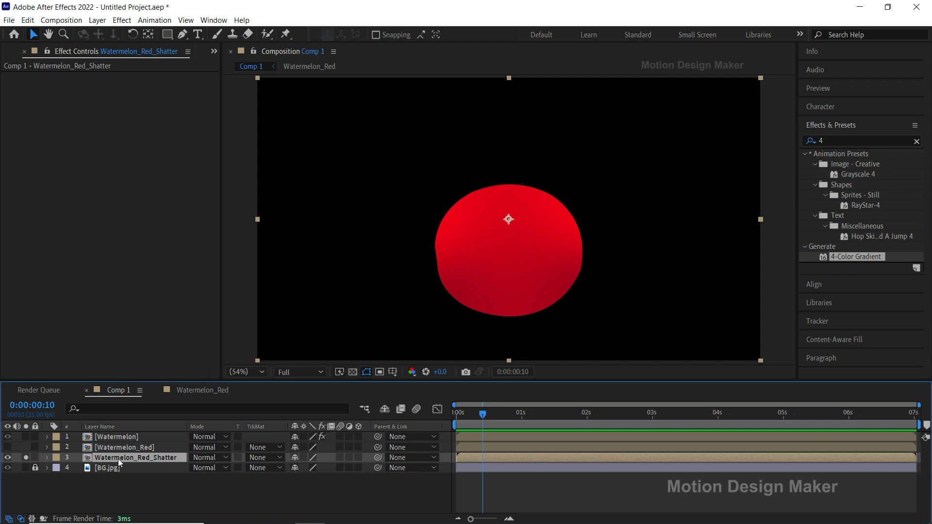
left_click(28, 20)
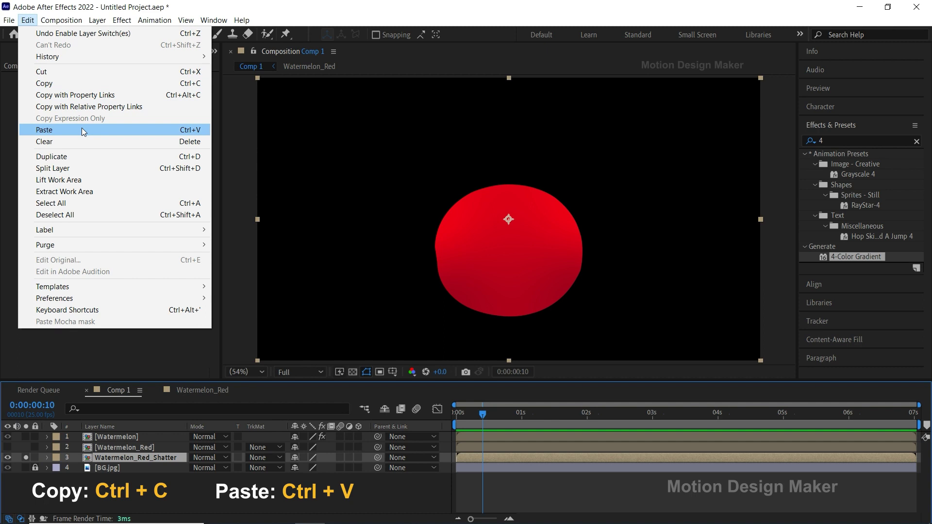
left_click(81, 129)
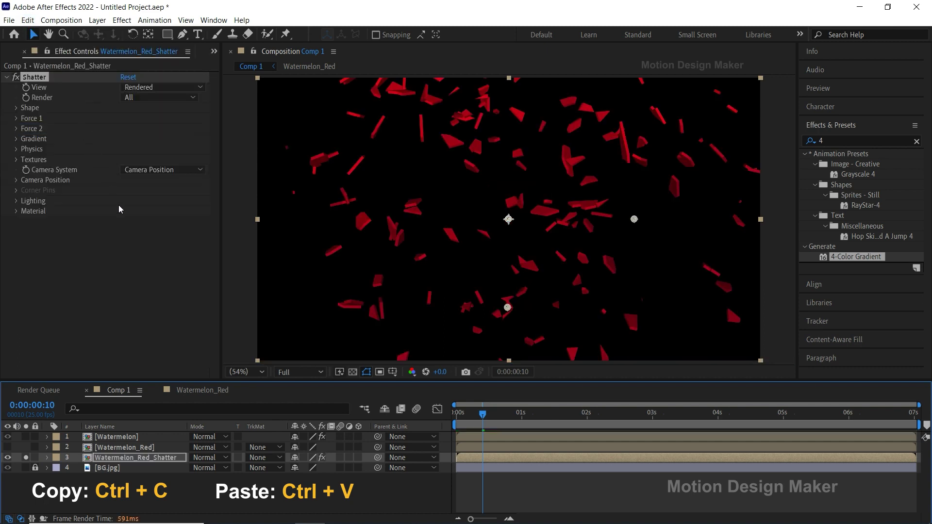
left_click(26, 457)
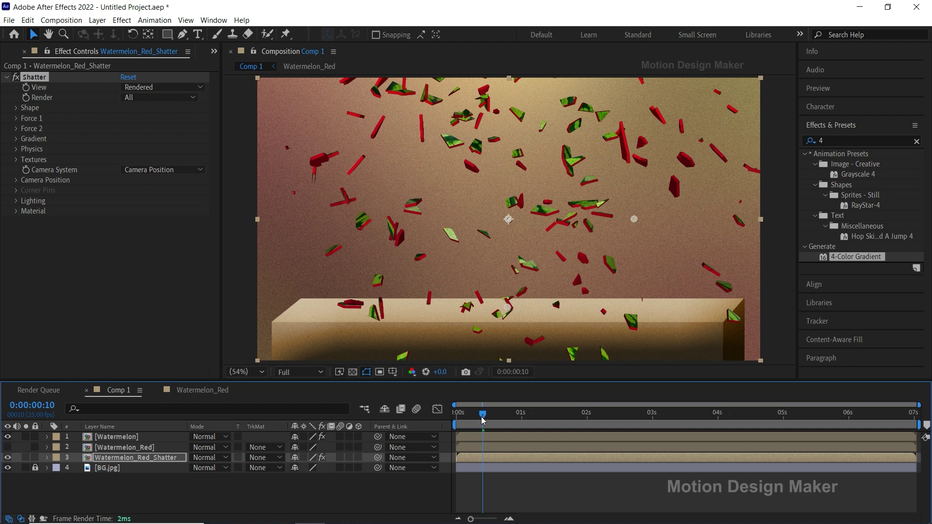
- Preview the combined red and green shatter from frame 0, then select Watermelon_Red_Shatter
left_click(457, 421)
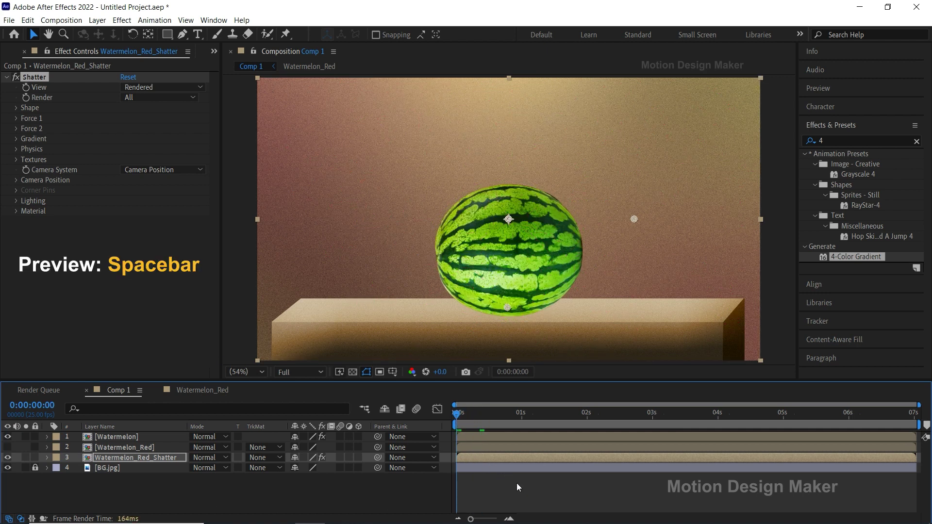
left_click(525, 487)
key("space")
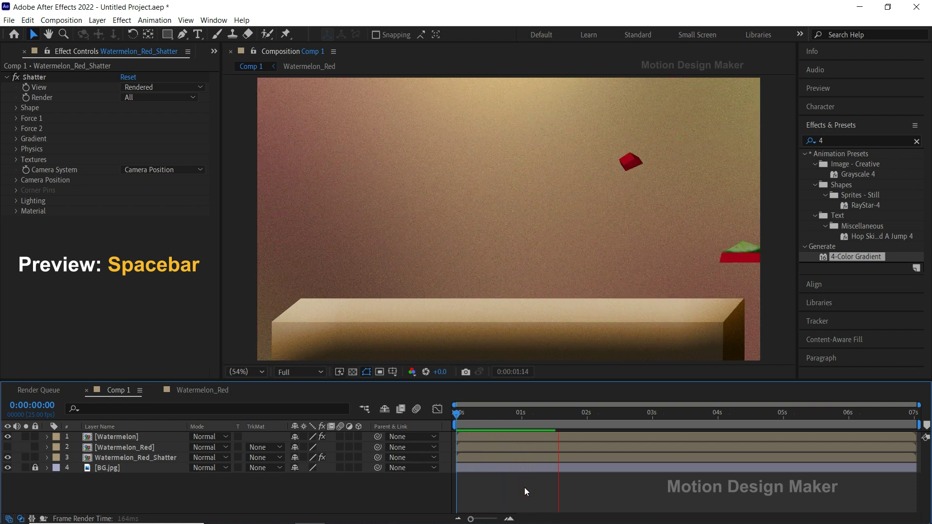
key("space")
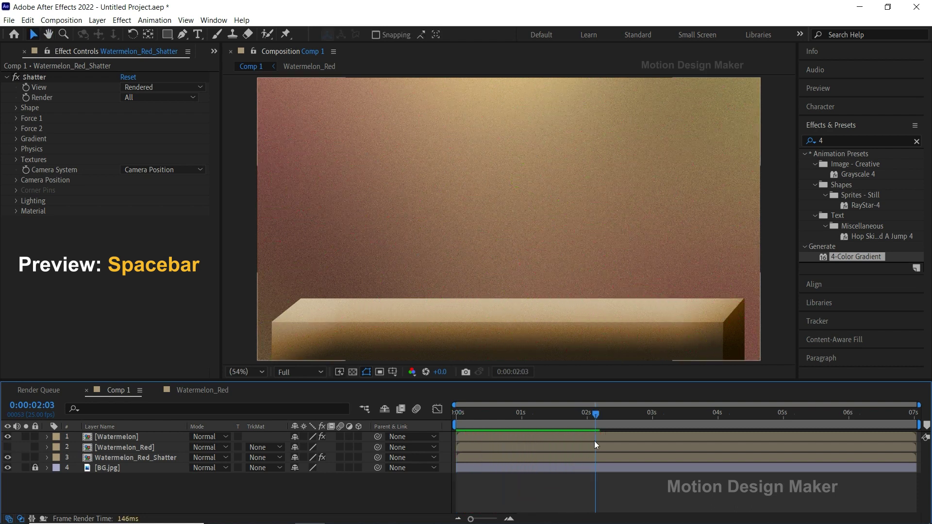
left_click_drag(597, 413, 479, 426)
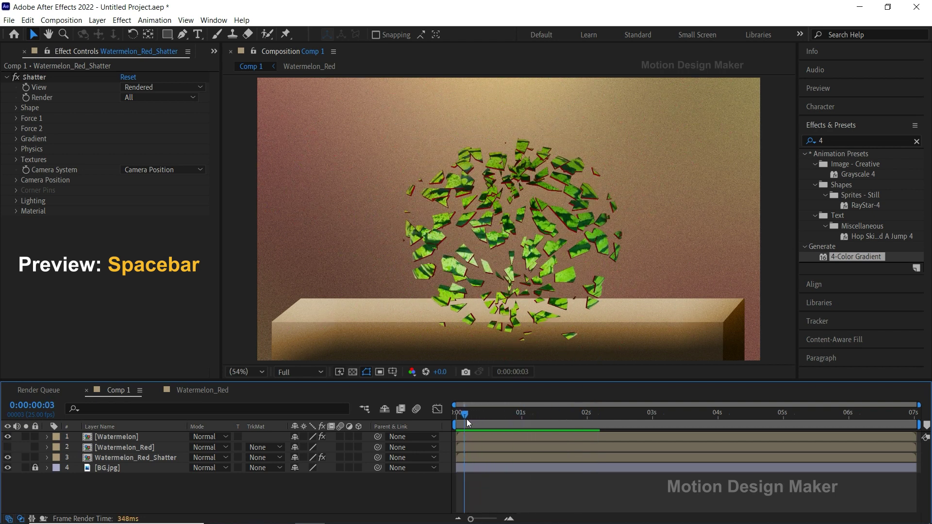
left_click(483, 456)
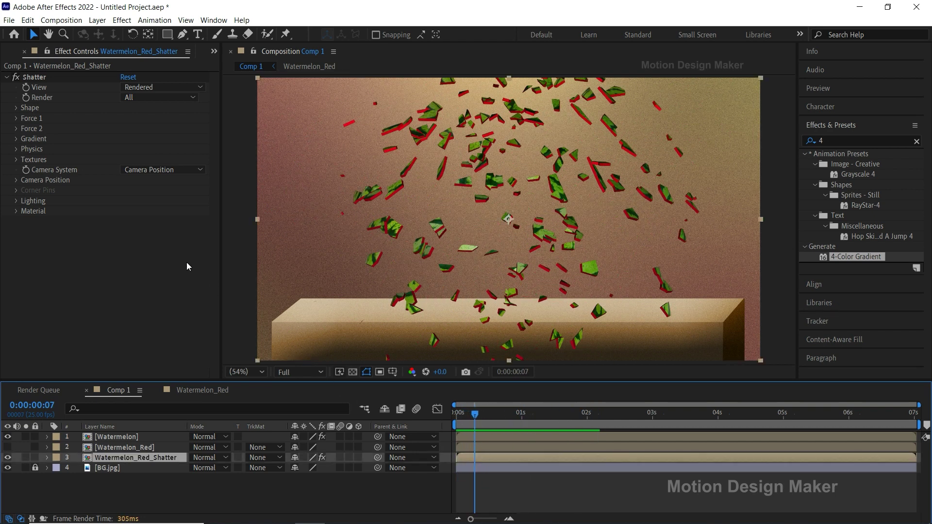
left_click(17, 108)
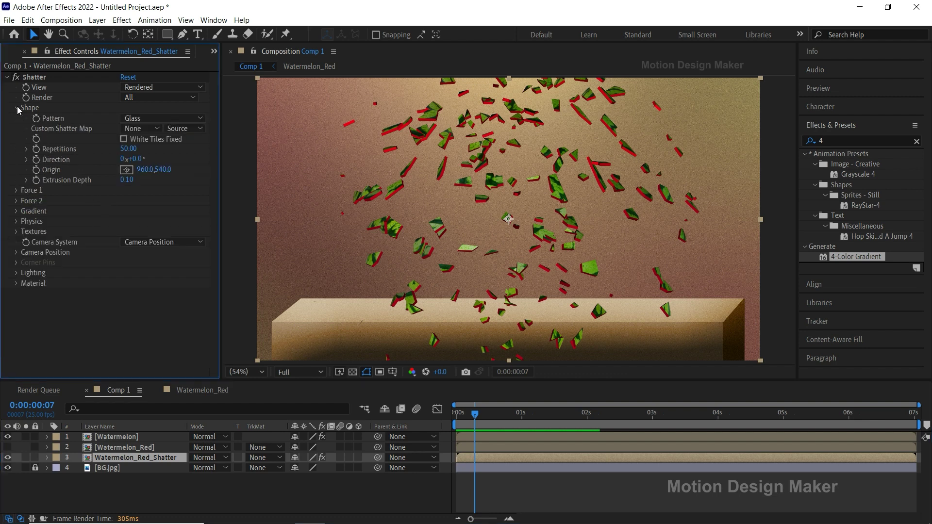
left_click(125, 149)
type("30")
key("Return")
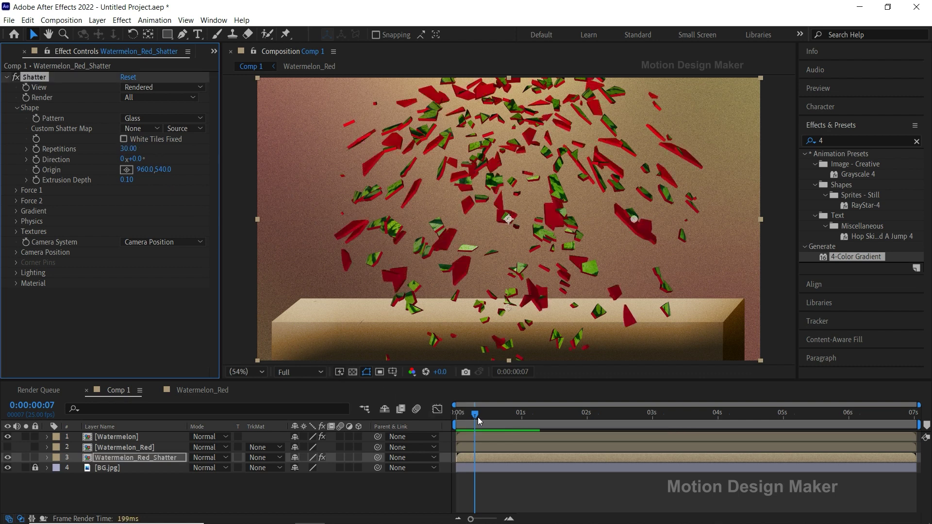
left_click_drag(475, 421, 445, 423)
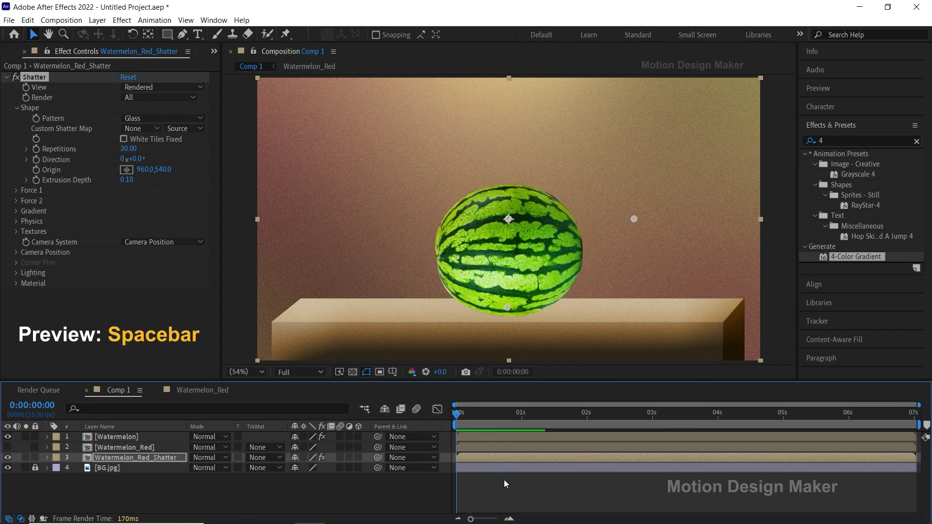
key("space")
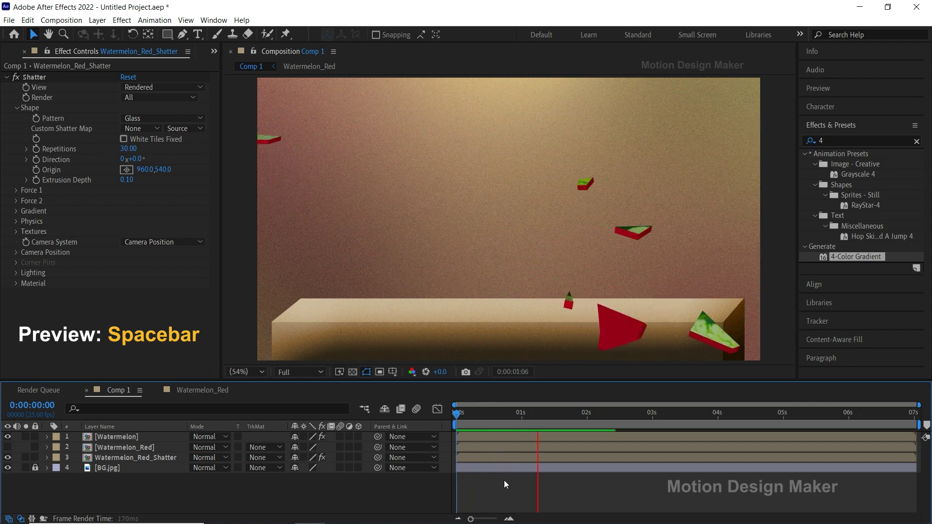
key("space")
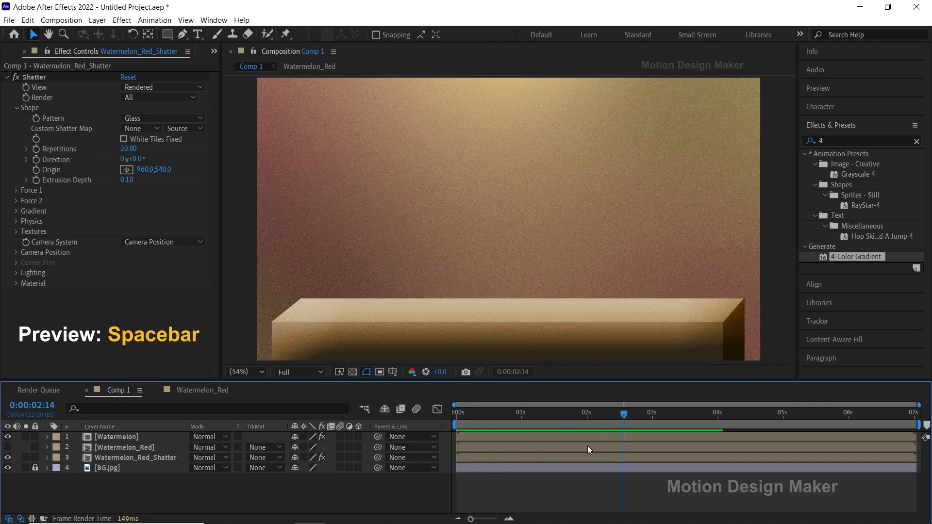
left_click_drag(626, 417, 454, 415)
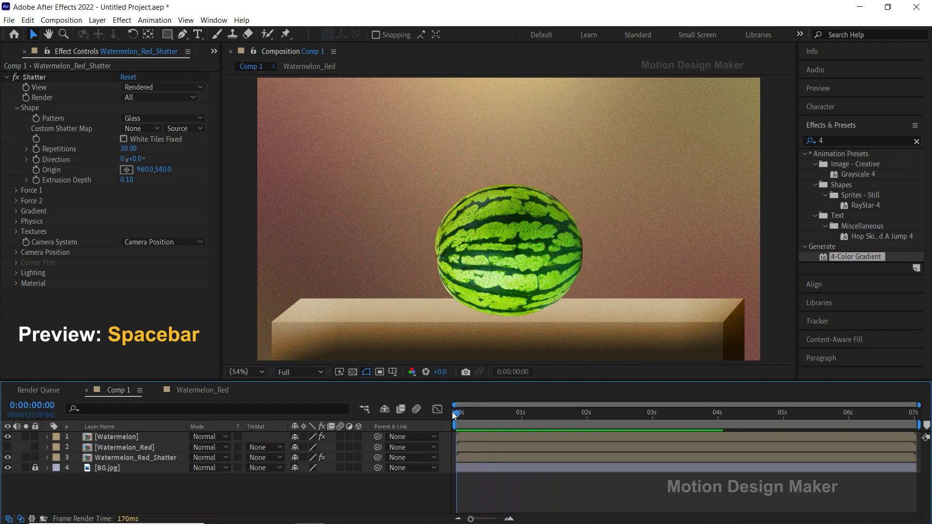
key("space")
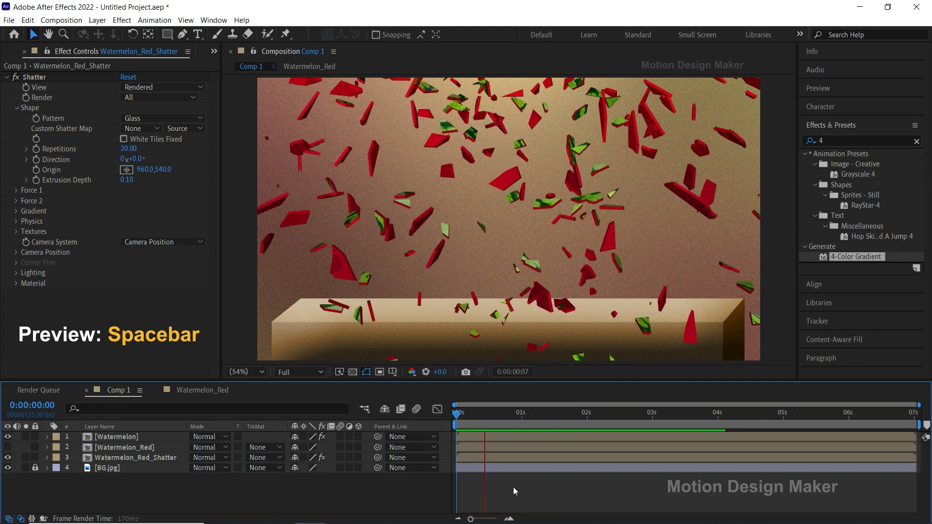
key("space")
left_click_drag(620, 422, 495, 422)
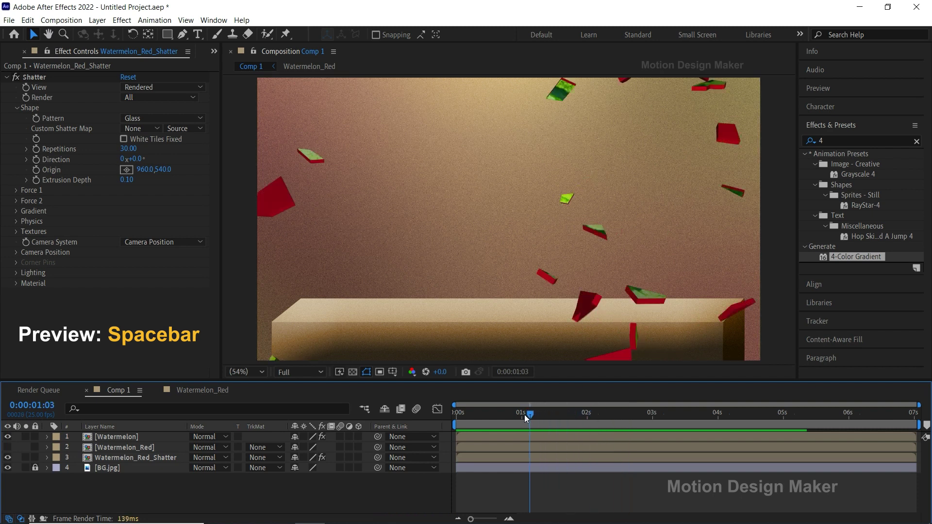
left_click(497, 457)
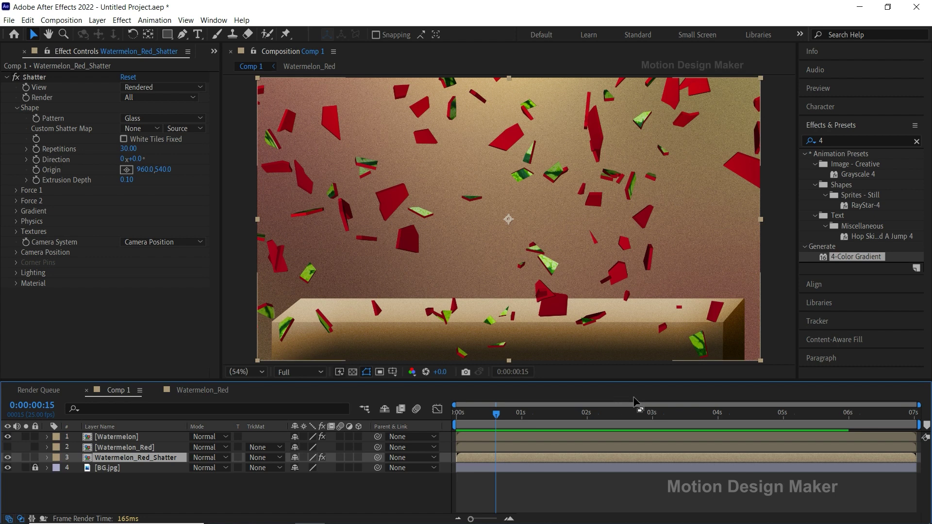
- Apply Fast Box Blur to the shatter layer with Blur Radius 7
double_click(836, 141)
type("fast")
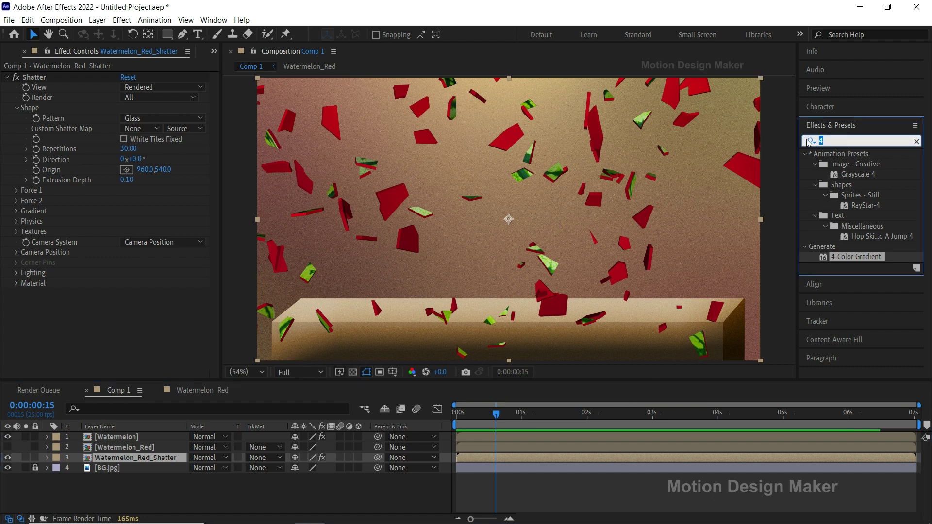
left_click(809, 141)
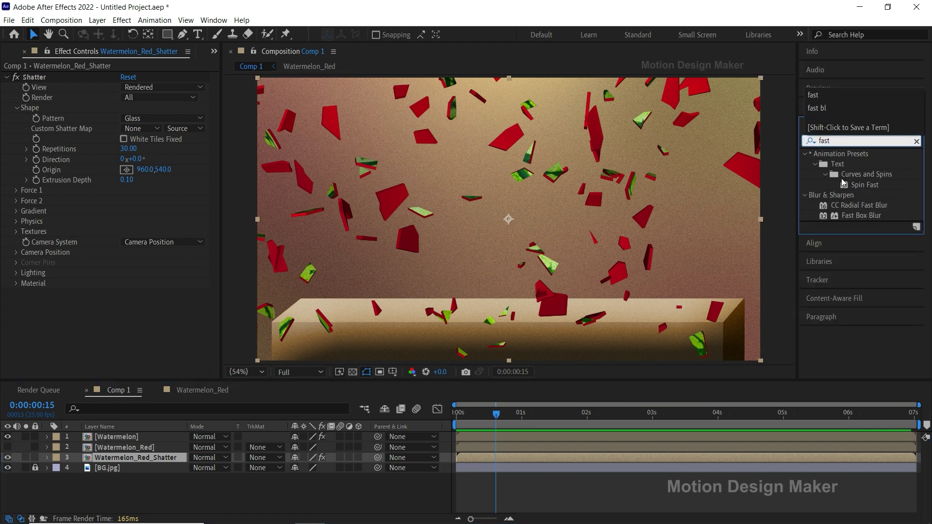
left_click(860, 216)
mouse_move(861, 215)
left_mouse_down()
mouse_move(558, 448)
mouse_move(528, 456)
left_mouse_up()
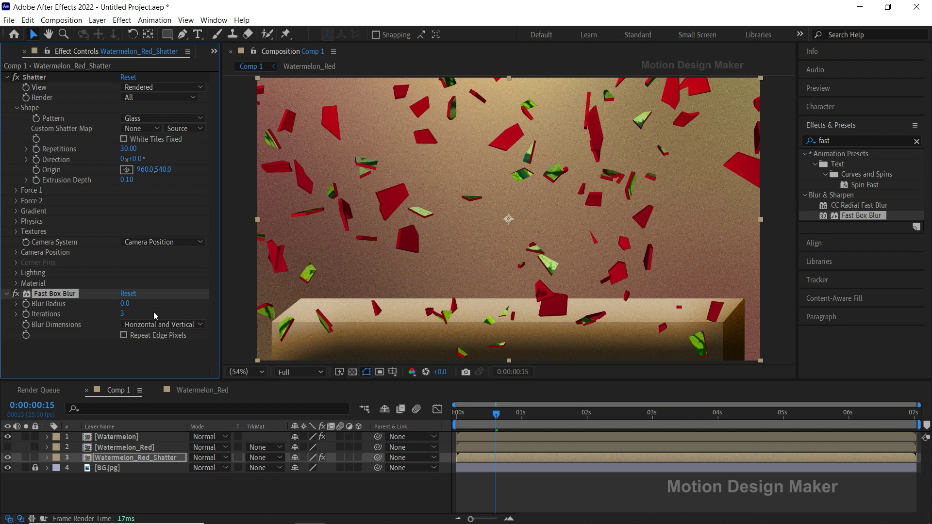
left_click(125, 303)
type("7")
key("Return")
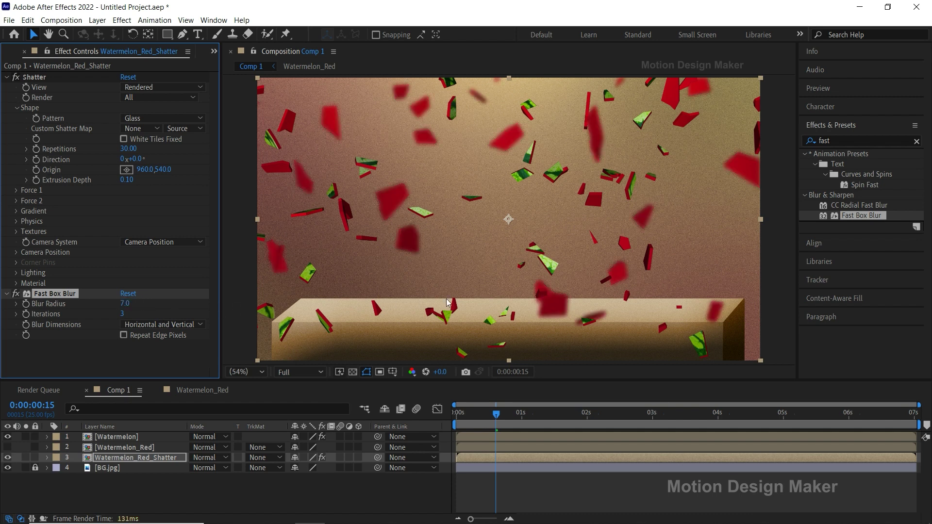
- Add a Simple Choker effect to the shatter layer
left_click(818, 141)
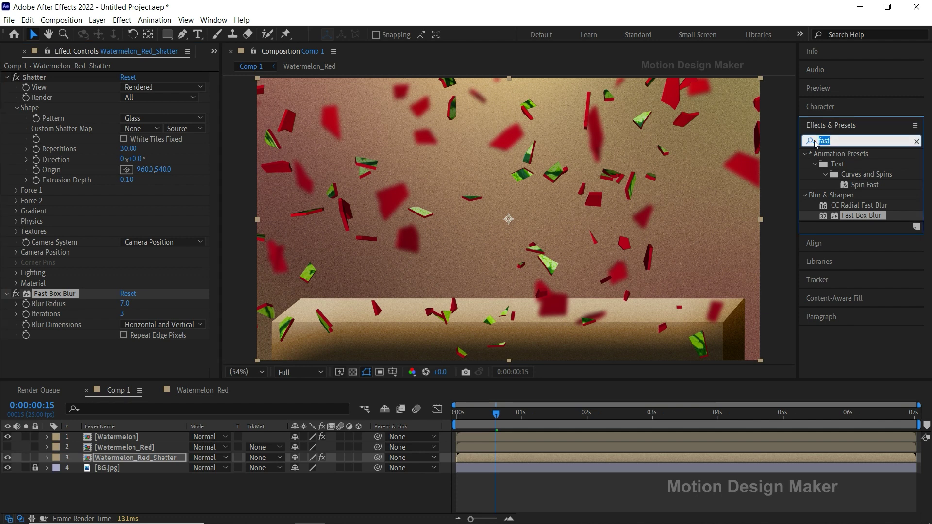
type("simple")
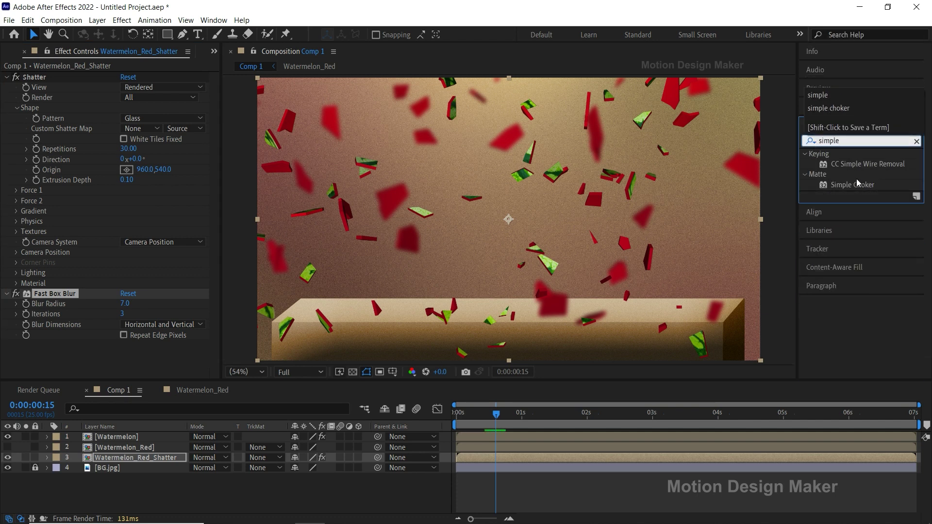
left_click(857, 186)
left_click_drag(861, 185, 515, 455)
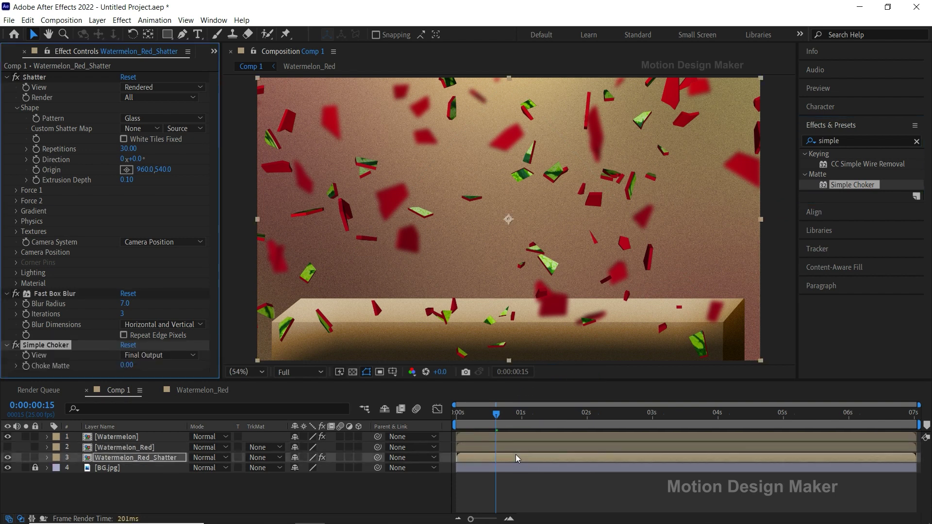
- Solo the shatter layer, set Choke Matte to 7, and preview the red shards
left_click(27, 457)
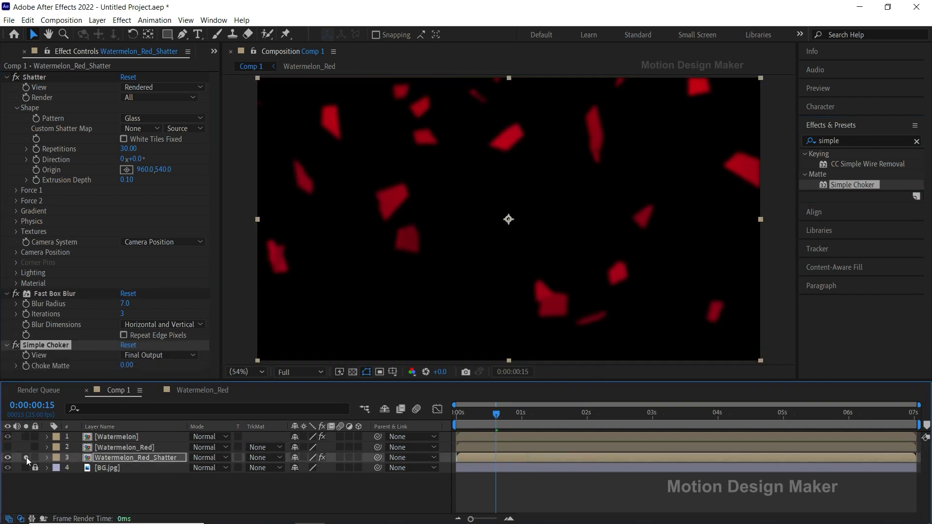
left_click(125, 365)
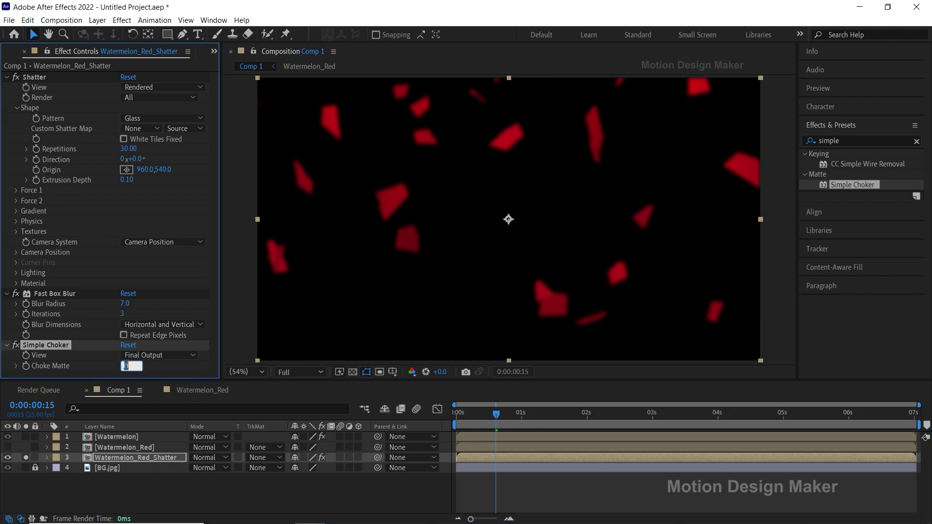
type("7")
key("Return")
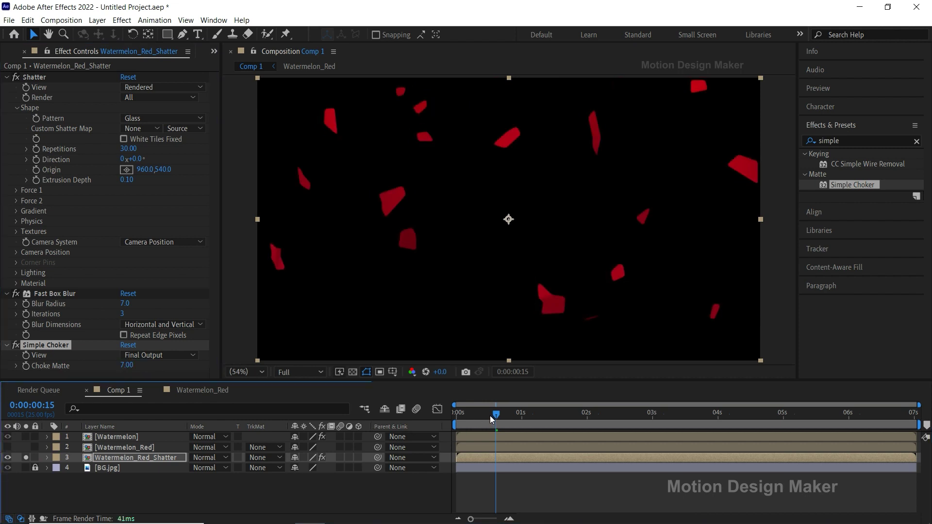
left_click_drag(491, 416, 459, 416)
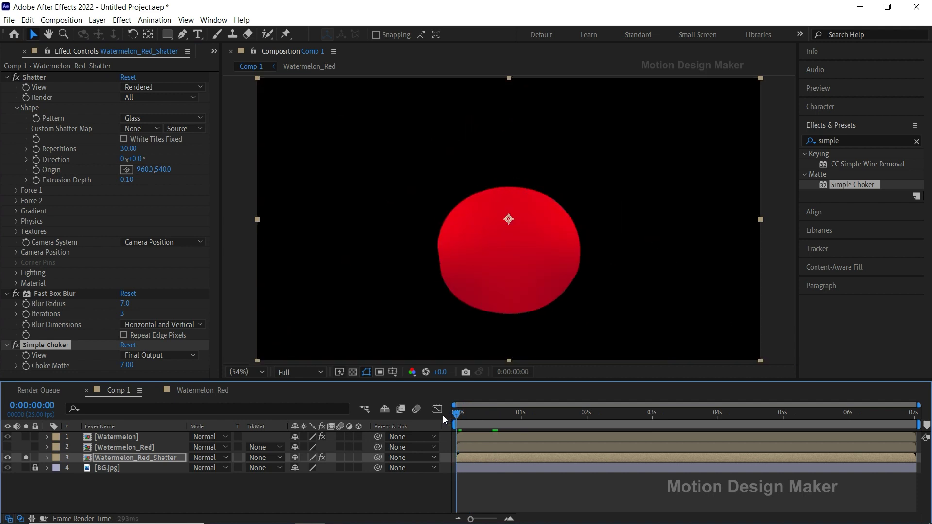
left_click(537, 491)
key("space")
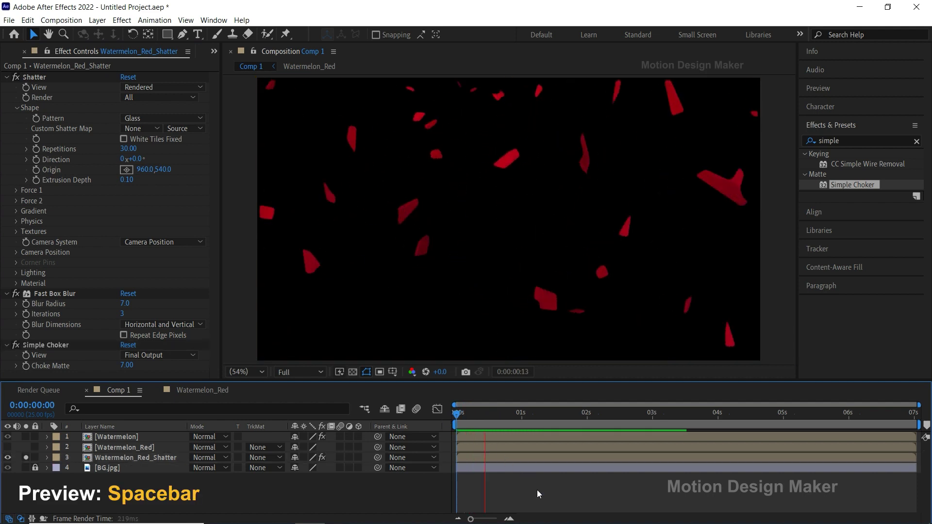
key("space")
left_click_drag(639, 415, 480, 437)
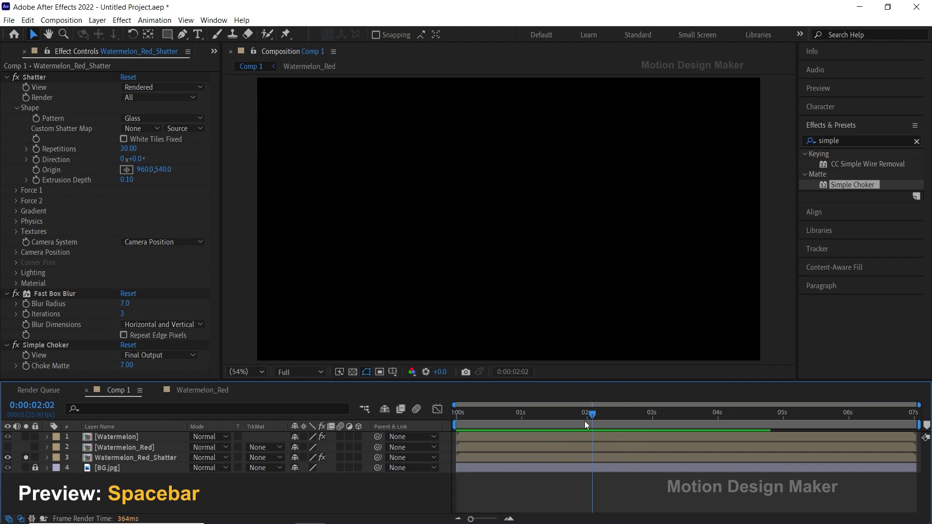
- Apply Roughen Edges with Border 12 to Watermelon_Red_Shatter and preview the roughened shards
left_click(479, 458)
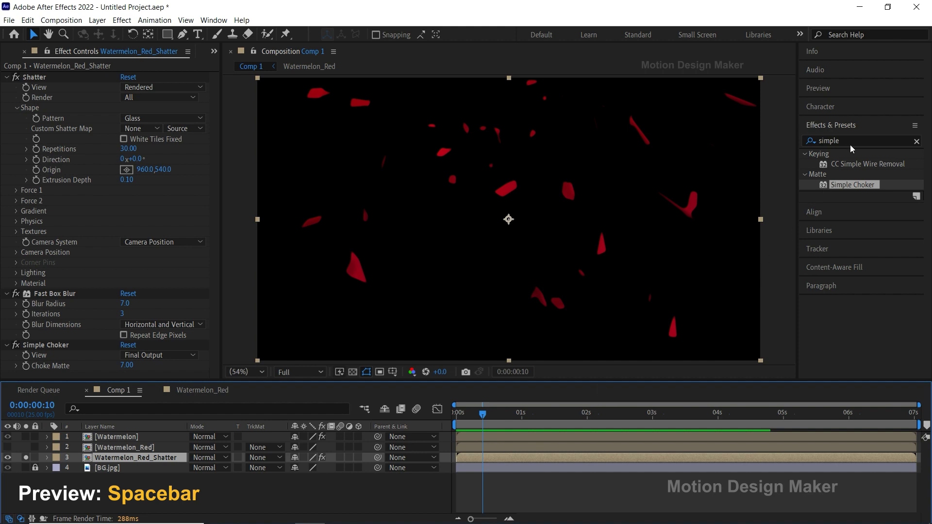
left_click(829, 141)
type("roughen")
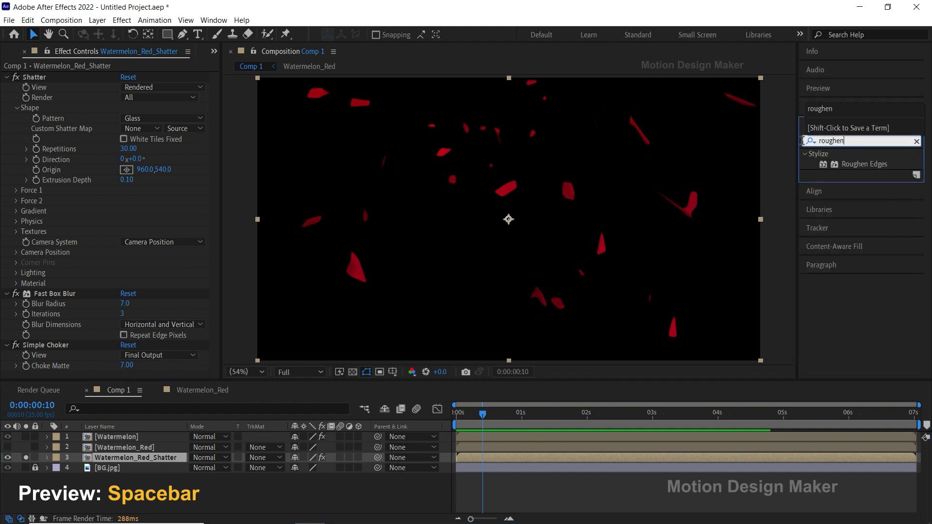
left_click(858, 165)
left_click_drag(862, 167, 516, 456)
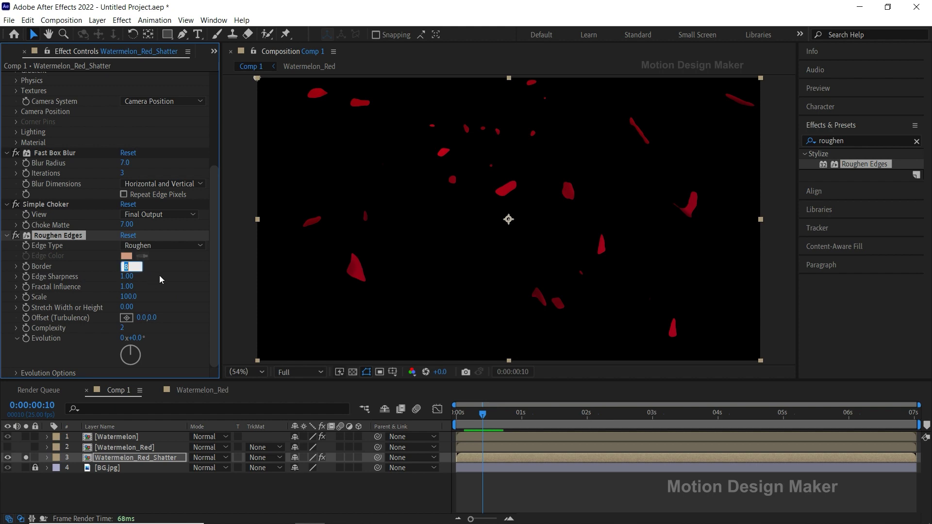
type("12")
key("Return")
left_click_drag(483, 413, 464, 418)
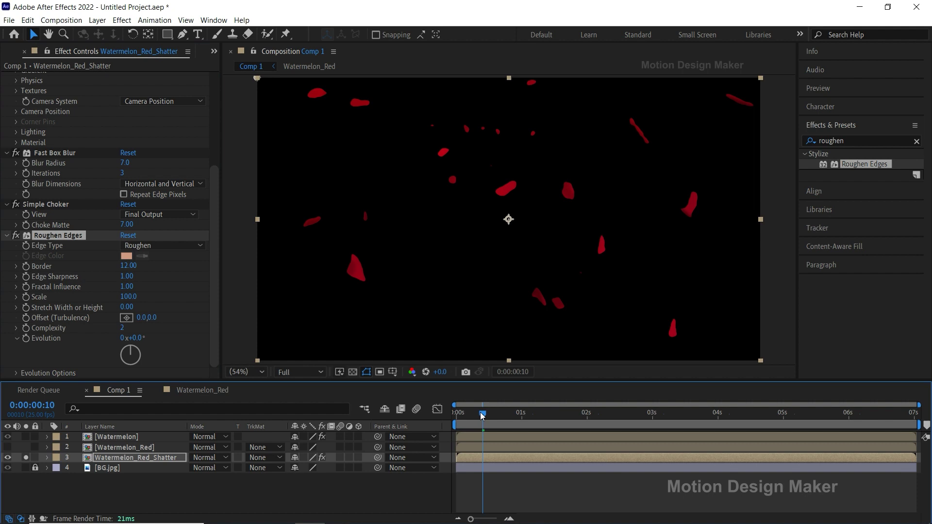
key("space")
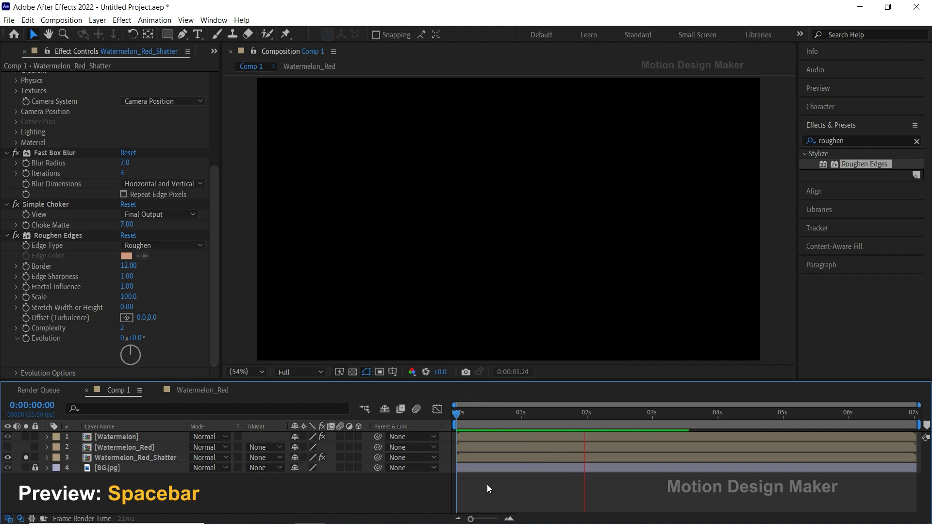
mouse_move(617, 418)
left_mouse_down()
mouse_move(537, 425)
mouse_move(466, 415)
left_mouse_up()
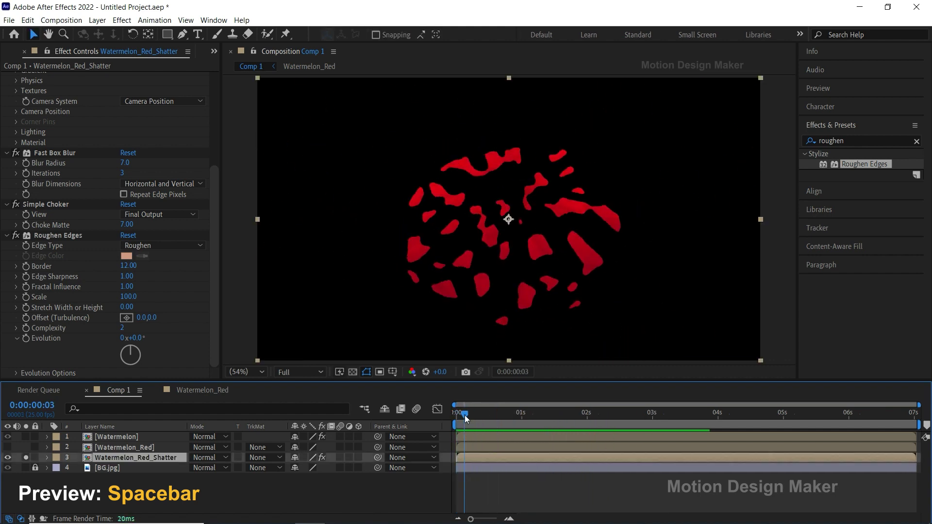
left_click_drag(215, 263, 217, 153)
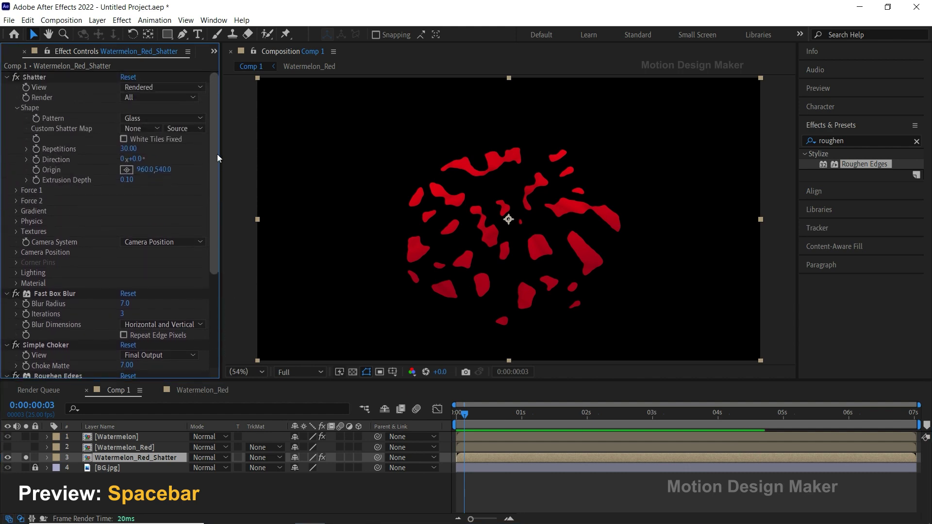
- Switch the Shatter pattern to Squares & Triangles, unsolo the layer, and preview the full comp
left_click(200, 119)
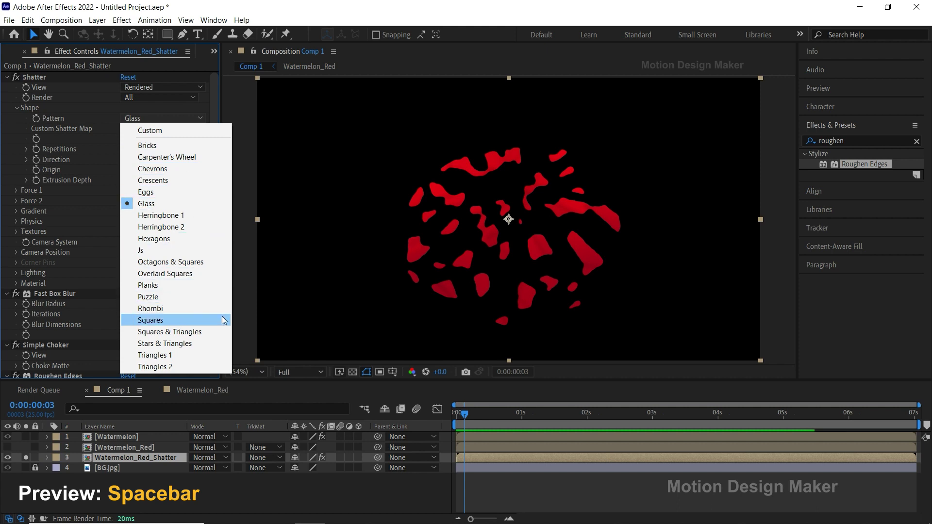
left_click(218, 331)
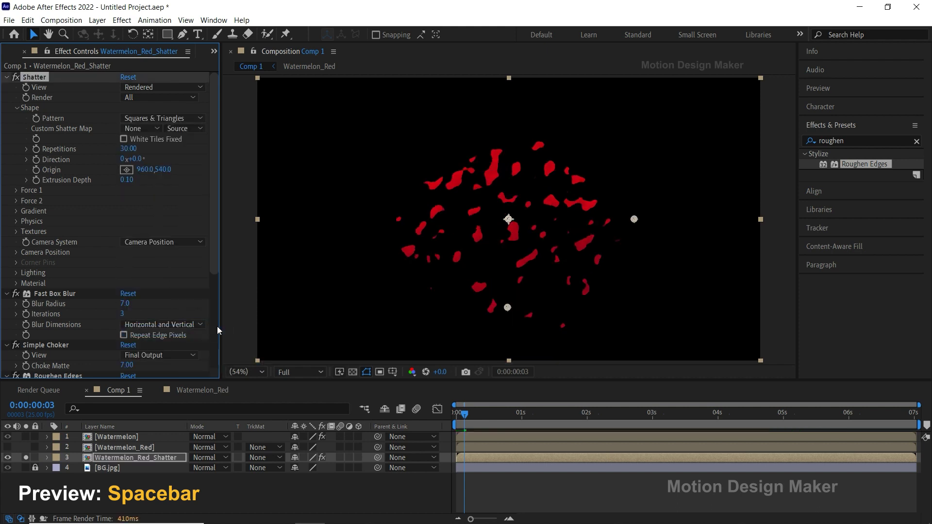
left_click(456, 416)
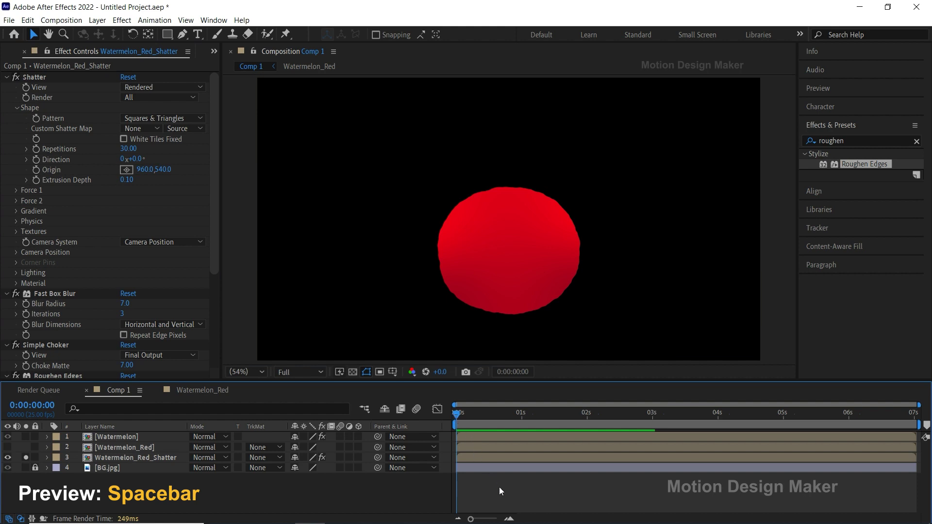
key("space")
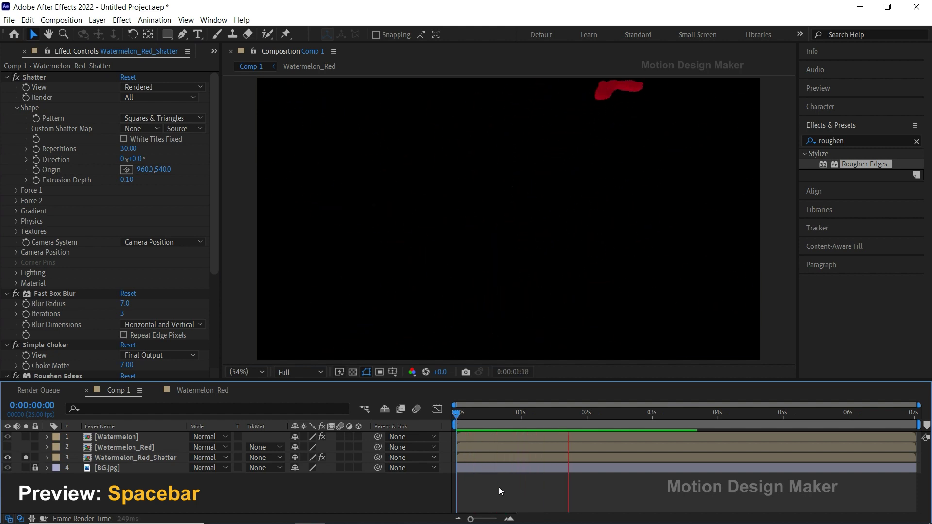
key("space")
left_click_drag(624, 422, 451, 417)
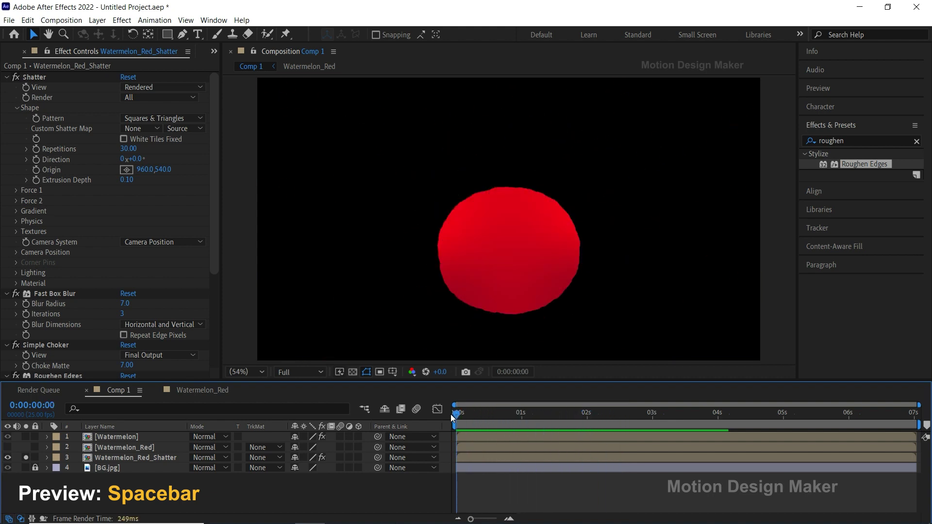
left_click(26, 459)
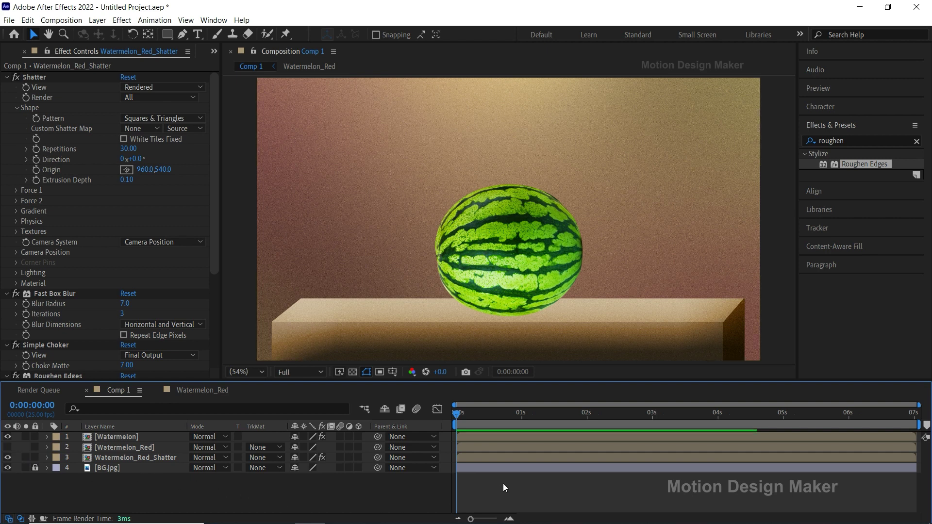
key("space")
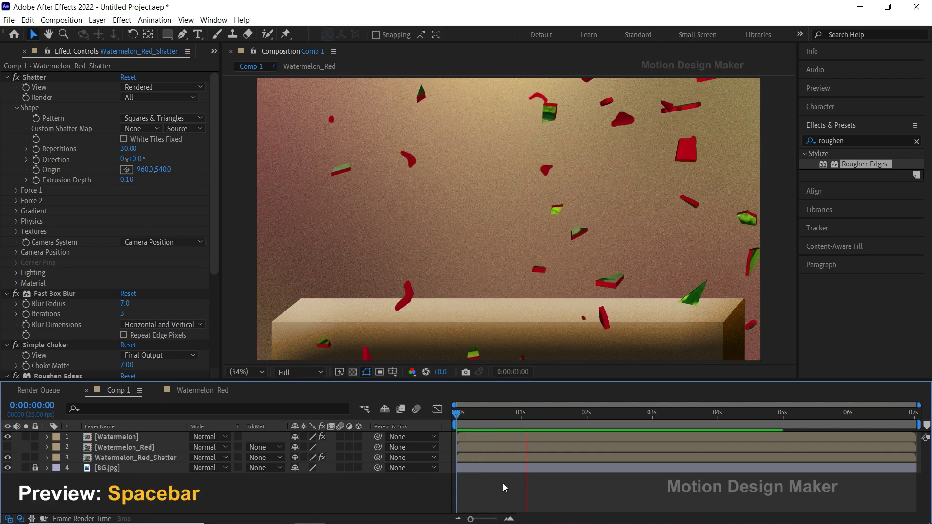
- Trim the Watermelon_Red_Shatter layer so it starts at frame 1, one frame after the others
key("space")
mouse_move(671, 420)
left_mouse_down()
mouse_move(455, 427)
mouse_move(459, 420)
left_mouse_up()
key("ctrl+Up")
key("ctrl+Up")
left_click(461, 450)
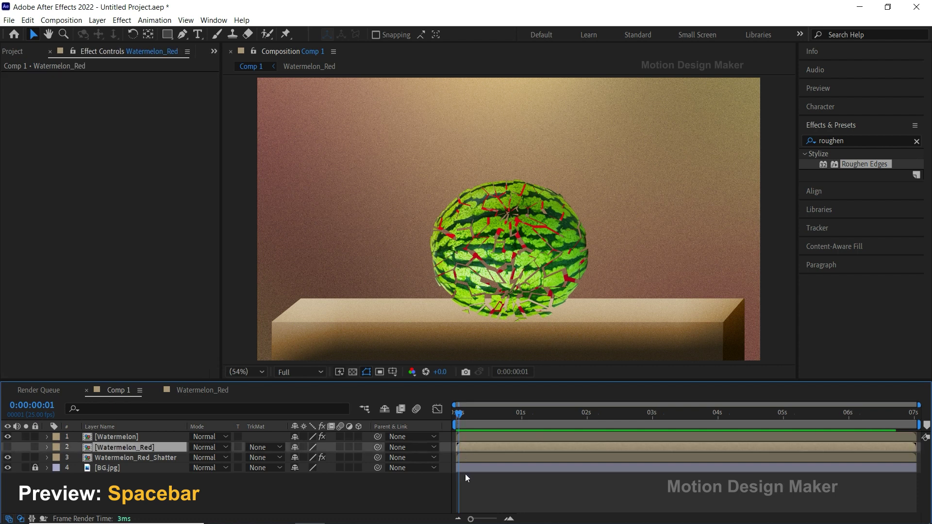
left_click(465, 474)
key("equal")
key("equal")
key("equal")
key("equal")
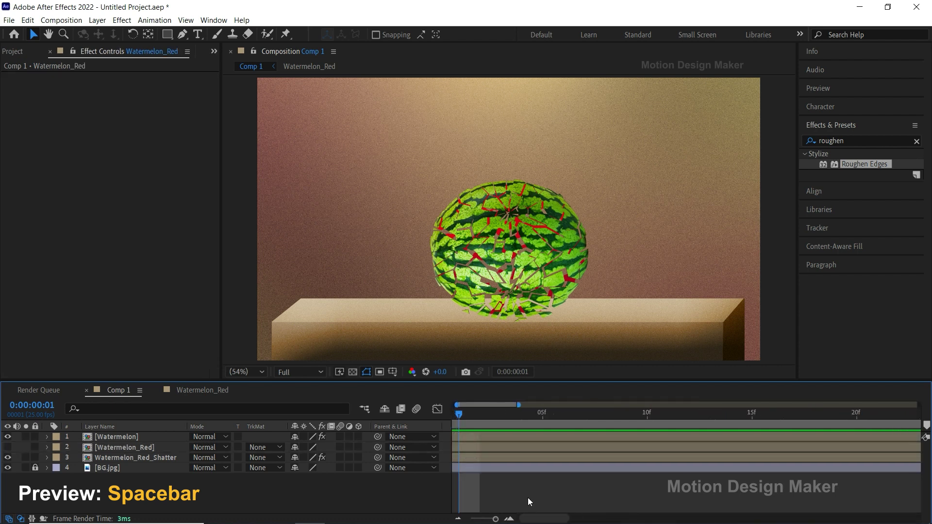
left_click_drag(529, 519, 527, 518)
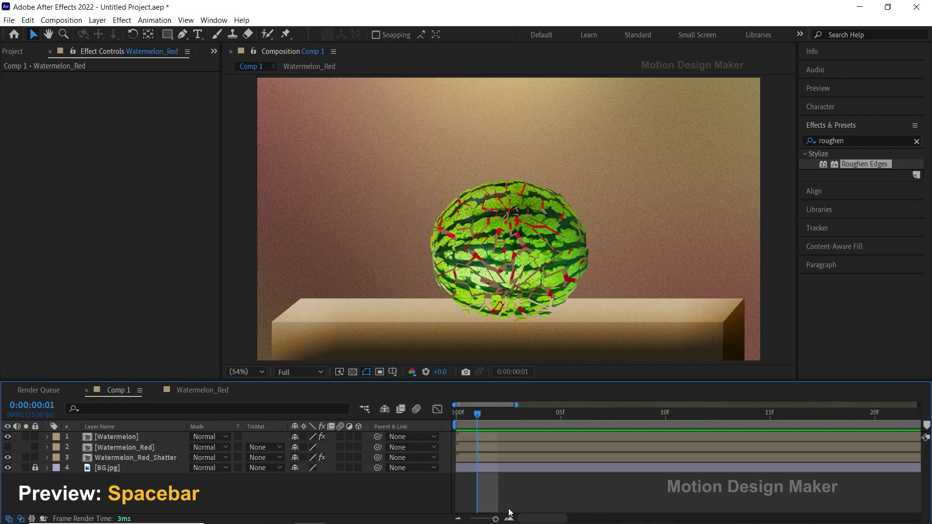
left_click(466, 459)
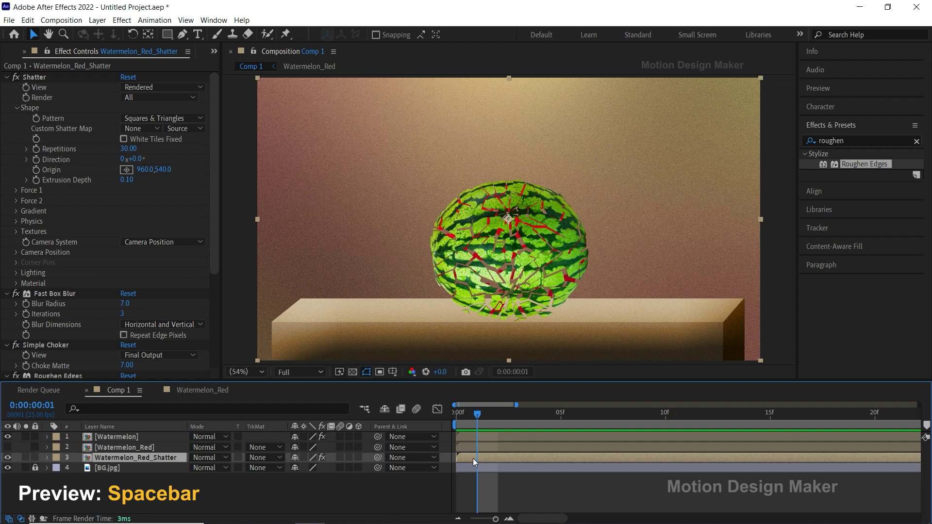
key("bracketleft")
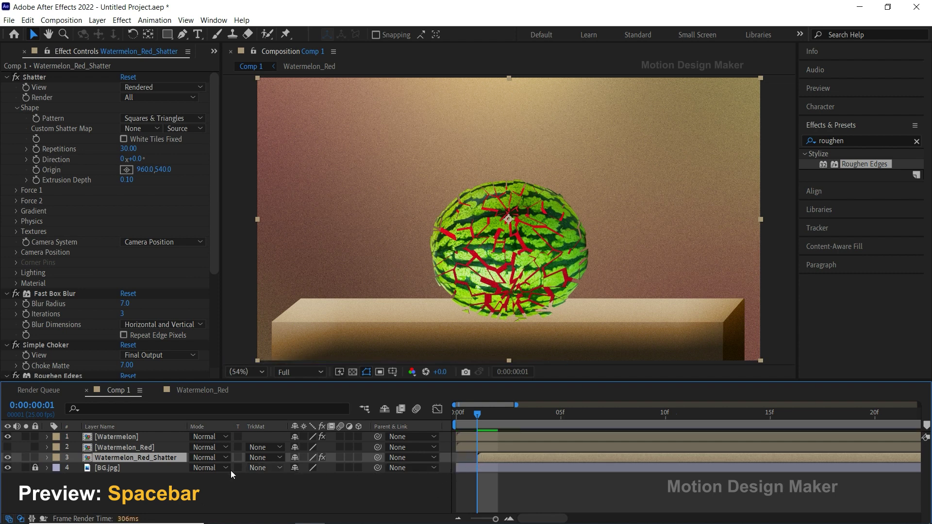
- Compare with the red shatter layer hidden and shown, then replay the shatter from frame 0 and scrub through it
left_click(8, 458)
left_click(7, 458)
left_click_drag(473, 417, 446, 418)
left_click(529, 486)
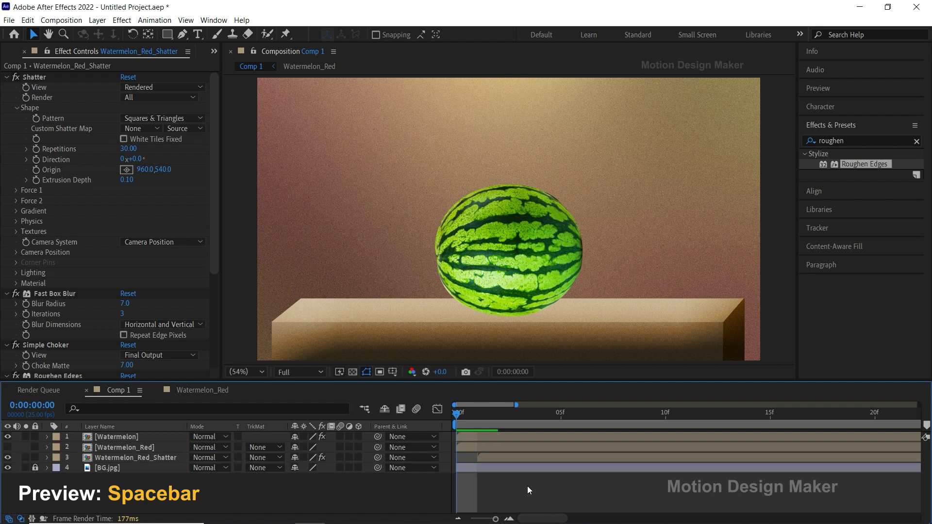
key("minus")
key("space")
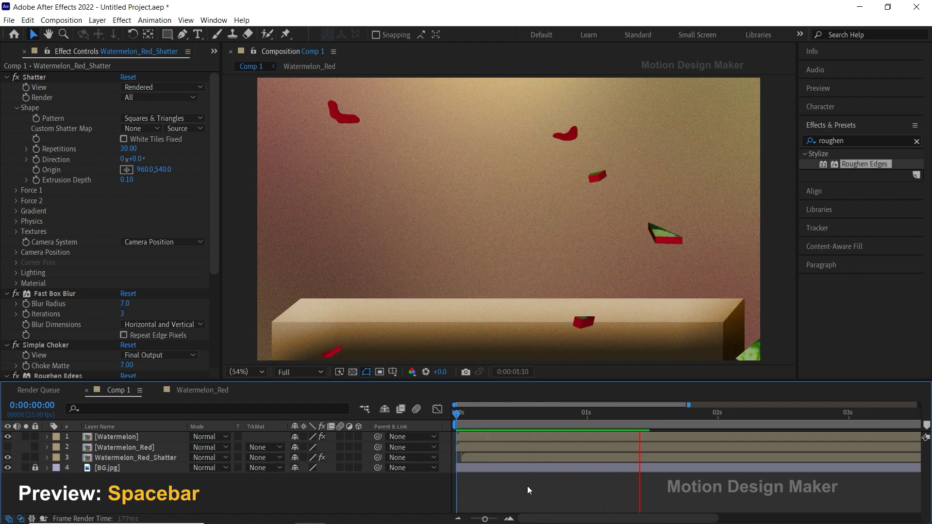
scroll(527, 486, "down", 1)
scroll(526, 488, "down", 1)
left_click_drag(686, 425, 457, 428)
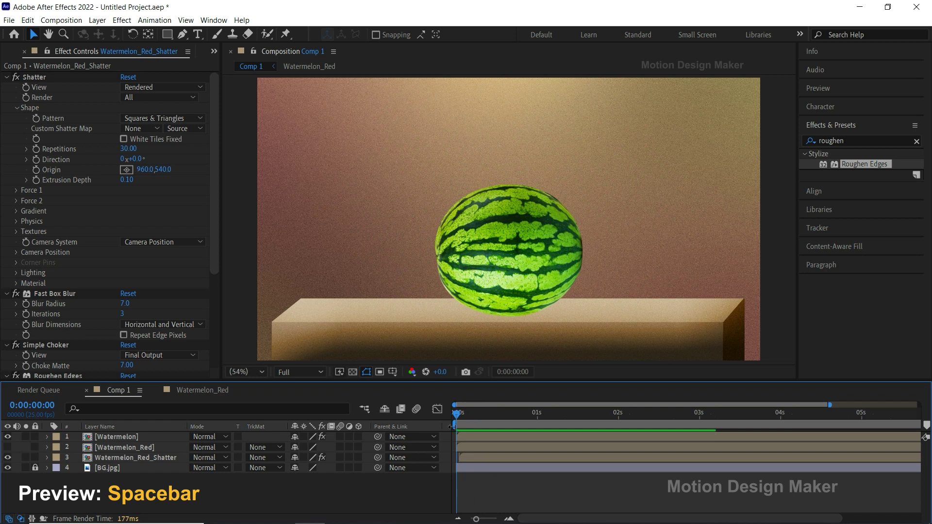
- Slide the three watermelon layers to start at 0:00:00:22
left_click(468, 435)
left_click(471, 457, "shift")
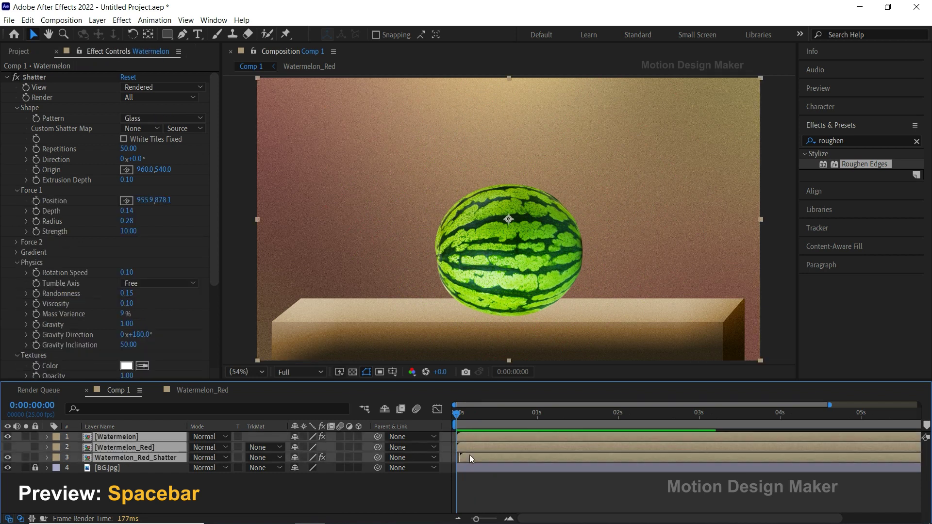
left_click_drag(494, 422, 527, 427)
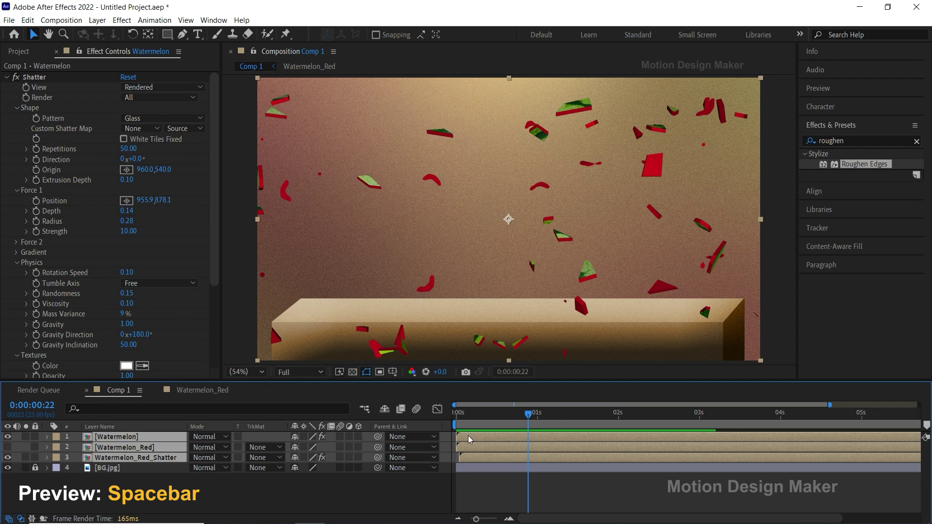
left_click_drag(462, 436, 531, 444)
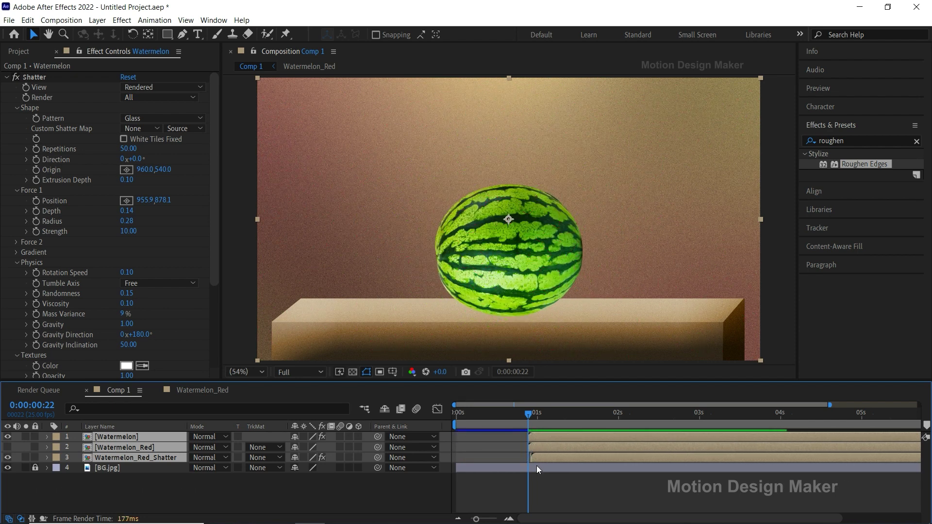
left_click(535, 485)
- Duplicate the Watermelon layer, start the copy at 0s, and delete its Shatter effect
left_click(544, 437)
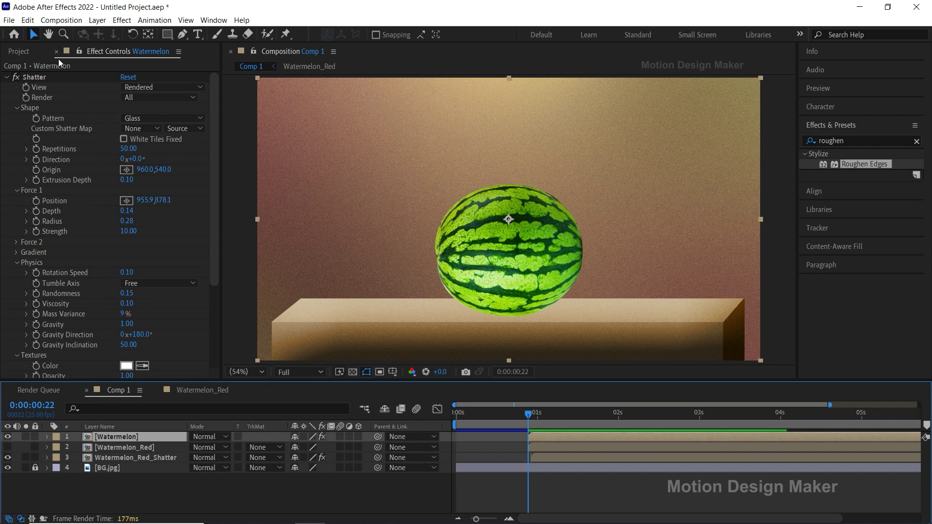
left_click(28, 20)
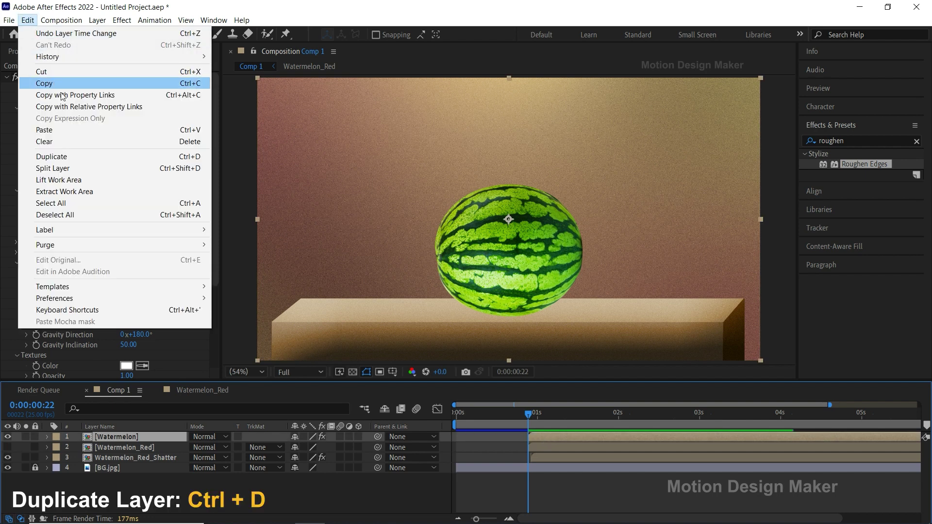
left_click(90, 156)
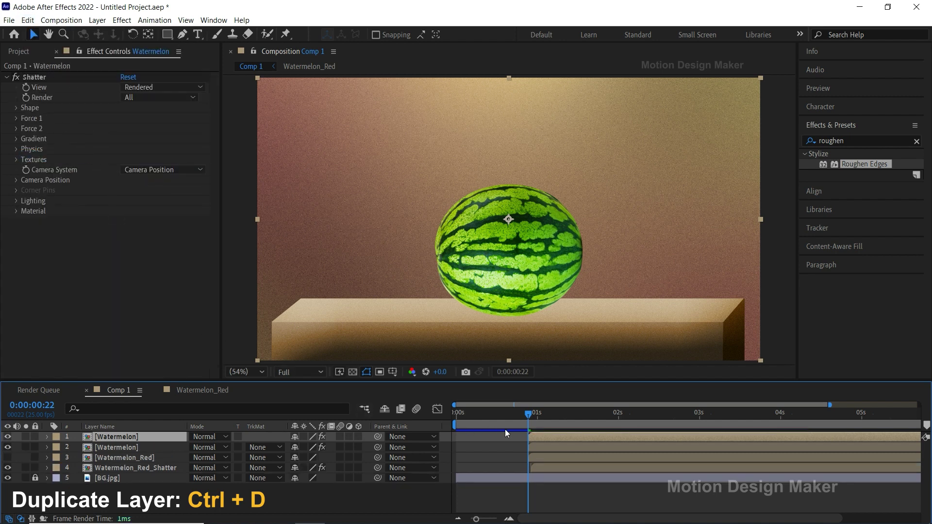
left_click_drag(528, 412, 450, 418)
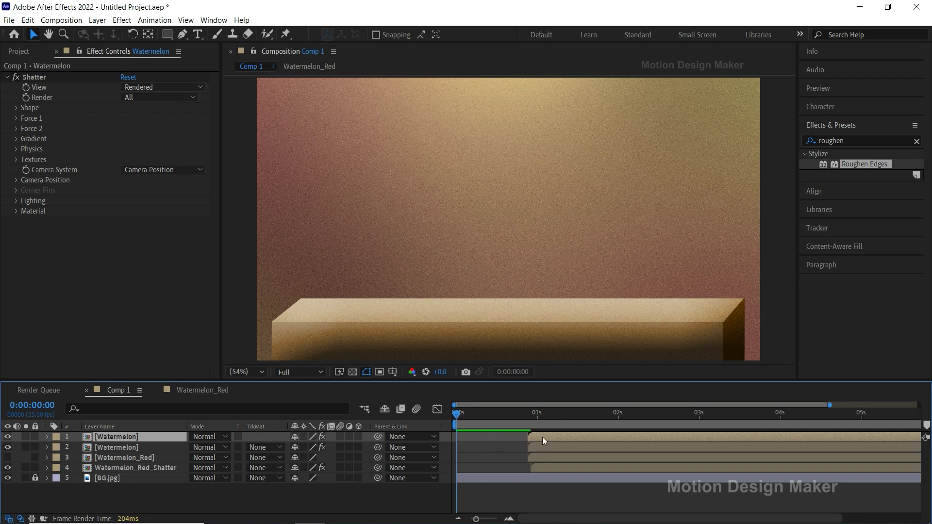
left_click_drag(482, 438, 472, 439)
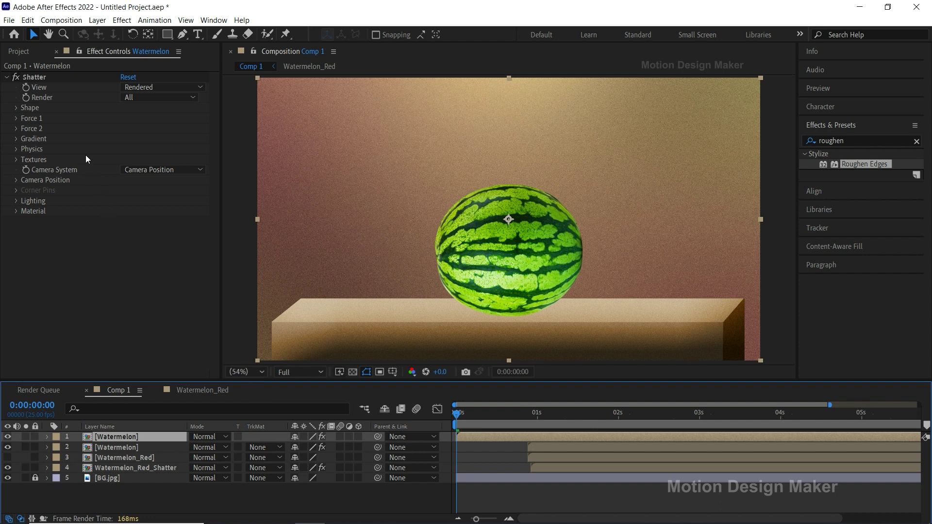
left_click(64, 78)
key("Delete")
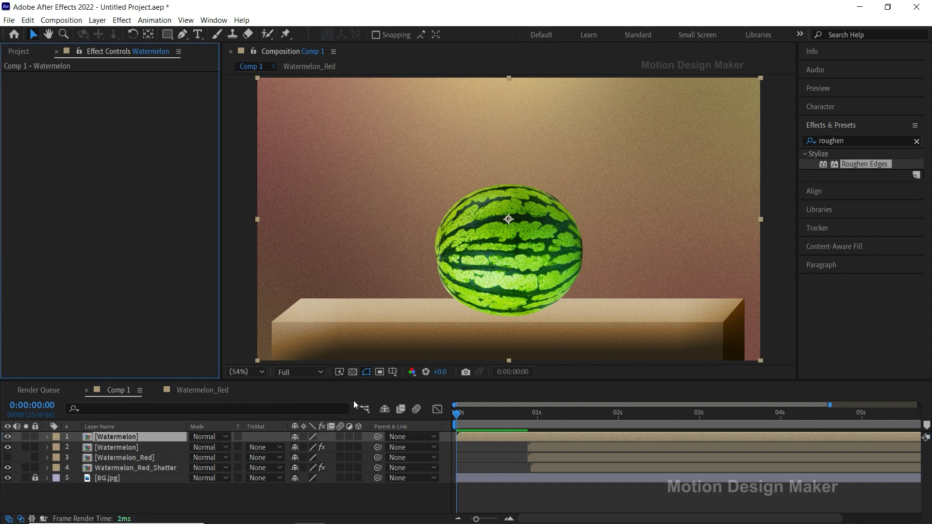
- Check the handover at 0:00:00:22 from the intact copy to the shattering layers
left_click_drag(458, 418, 530, 426)
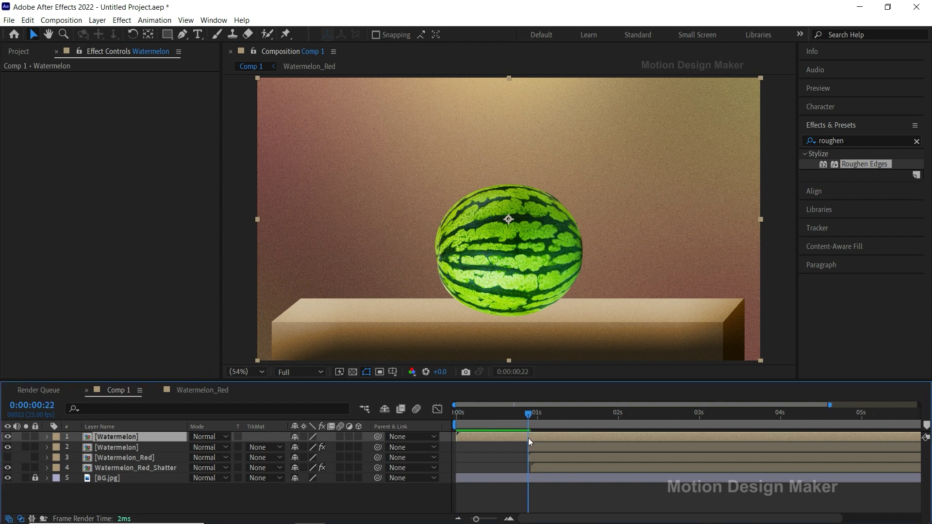
scroll(550, 438, "up", 4)
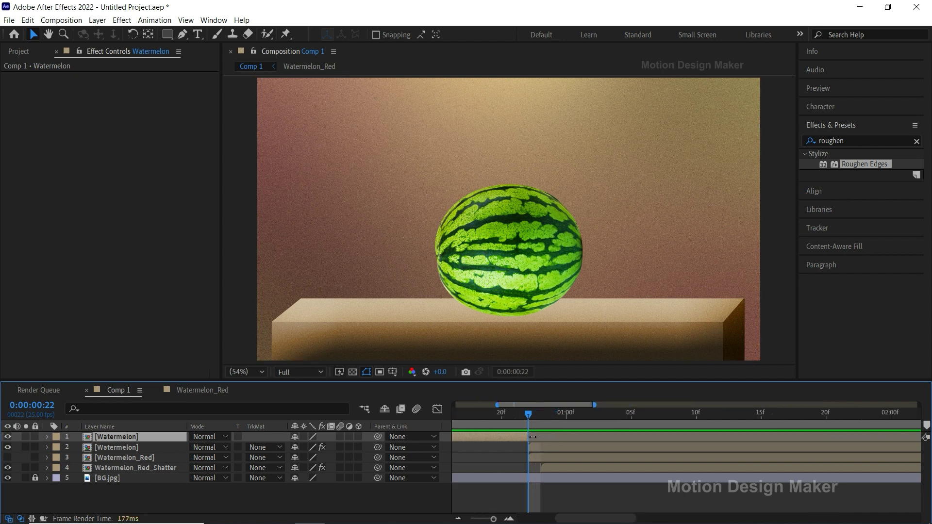
left_click(514, 455)
scroll(529, 419, "down", 5)
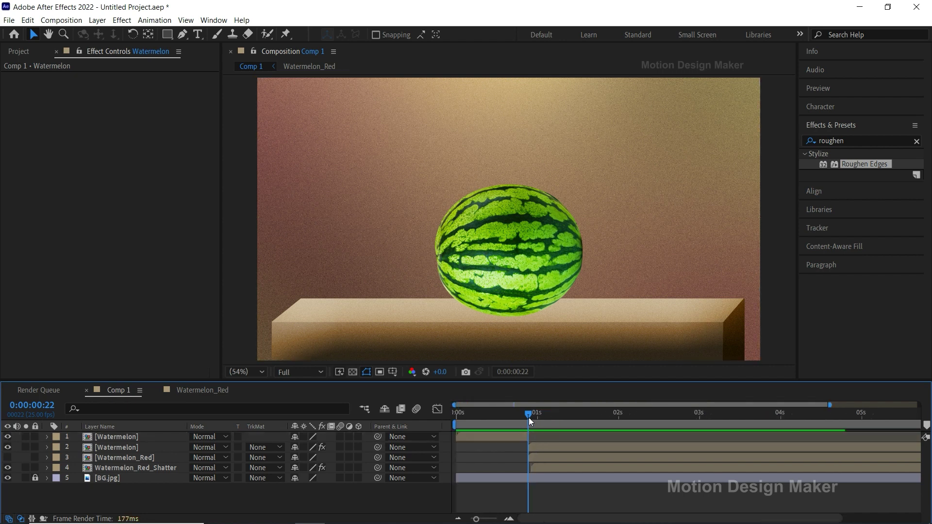
- Add a composition marker and set the work-area end at 0:00:03:15, once the shards have cleared
mouse_move(529, 416)
left_mouse_down()
mouse_move(719, 459)
mouse_move(749, 456)
left_mouse_up()
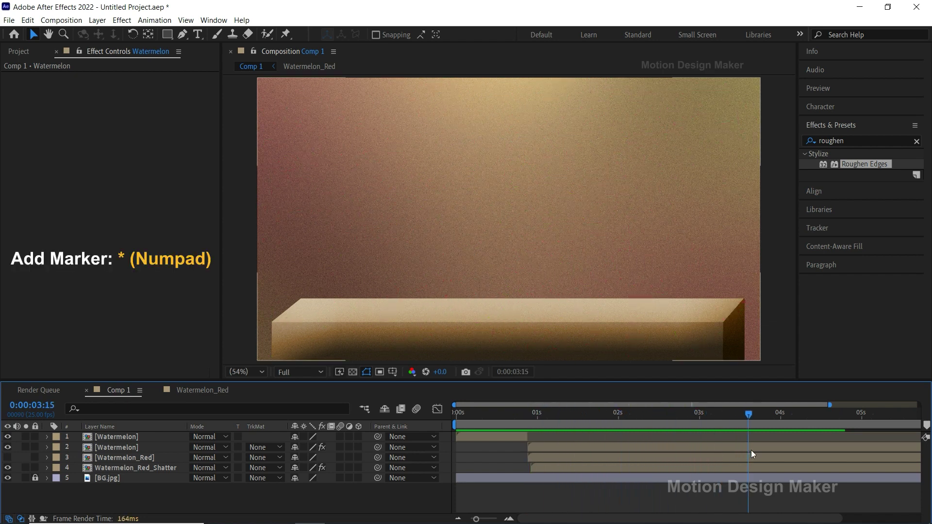
key("KP_Multiply")
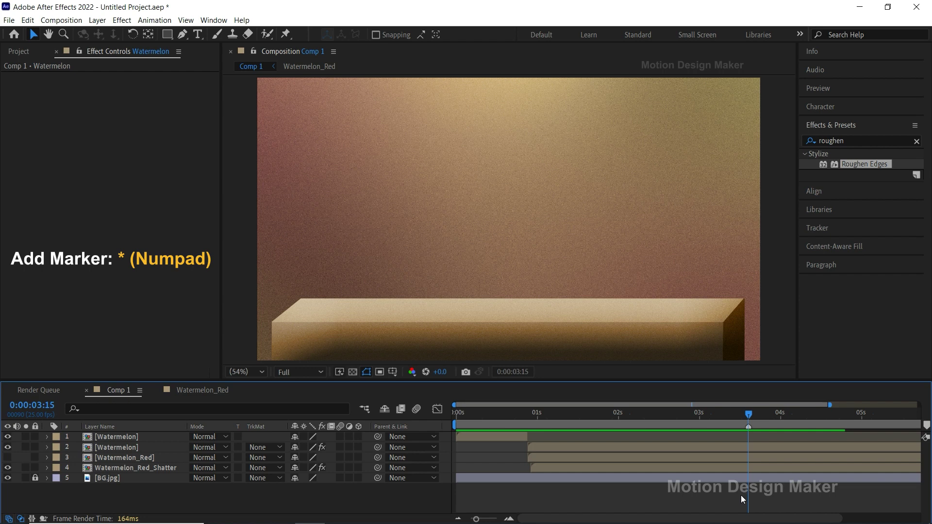
key("n")
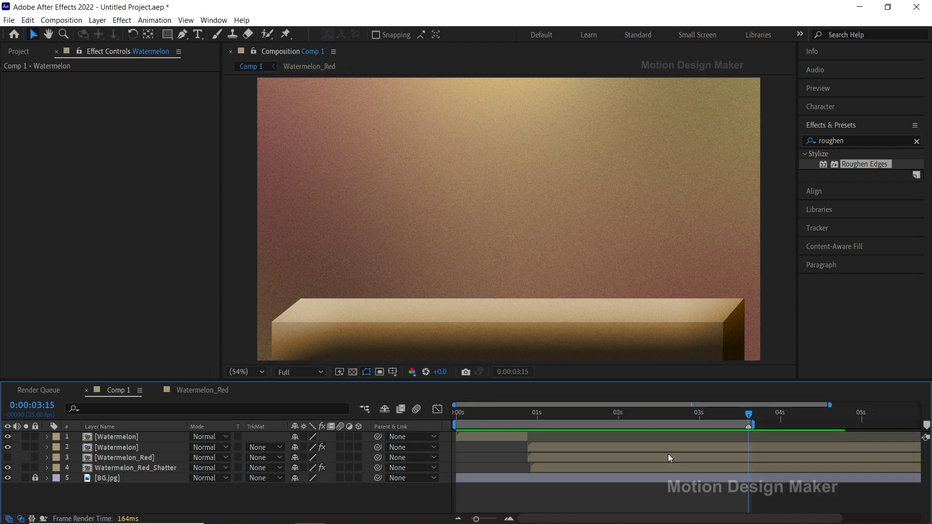
- Enlarge the comp view and preview the finished watermelon shatter from the start
left_click_drag(526, 382, 515, 416)
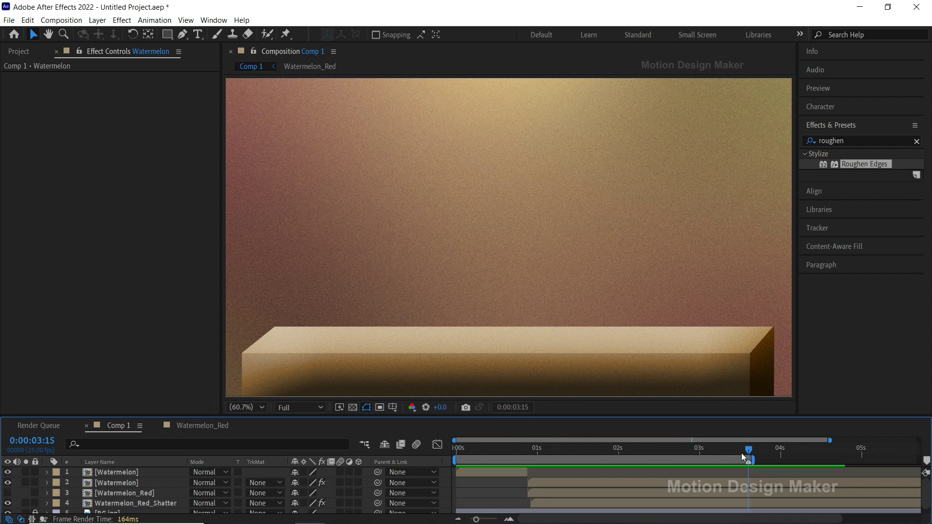
left_click_drag(750, 454, 456, 440)
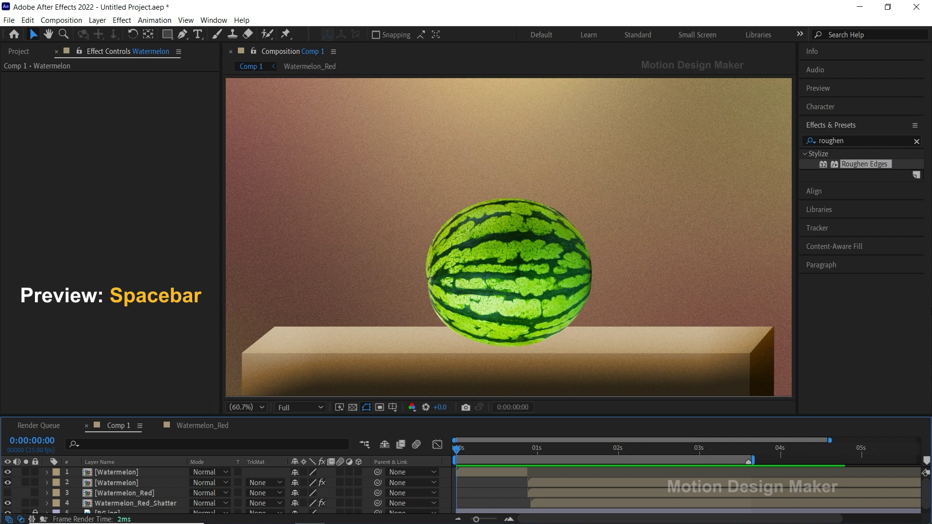
key("space")
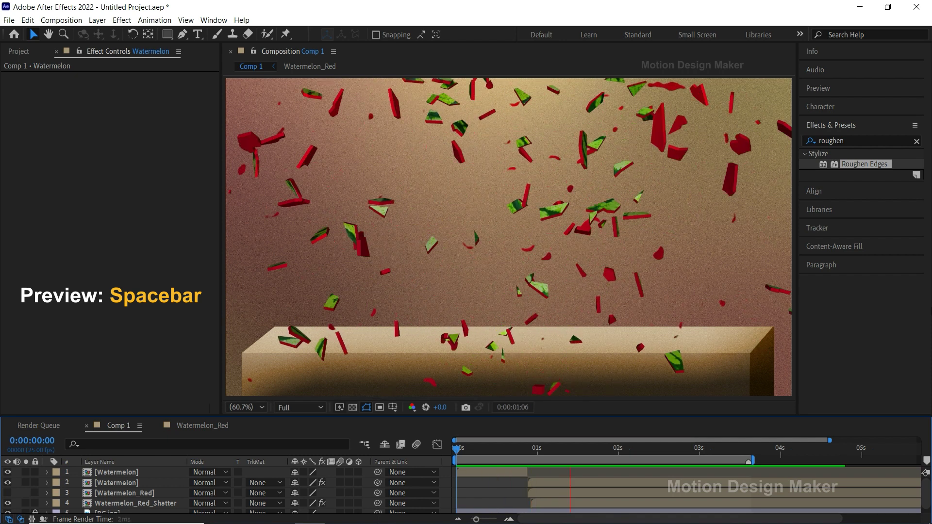